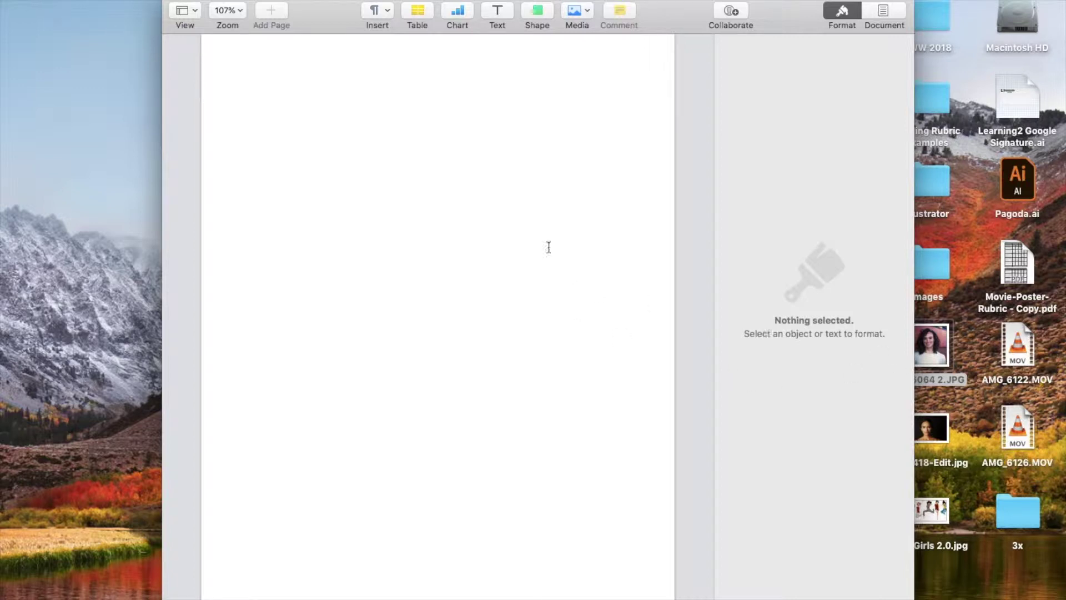
Preview the portrait photo IMG_6064 2.JPG from the desktop and place it on the blank page
click(931, 347)
key(space)
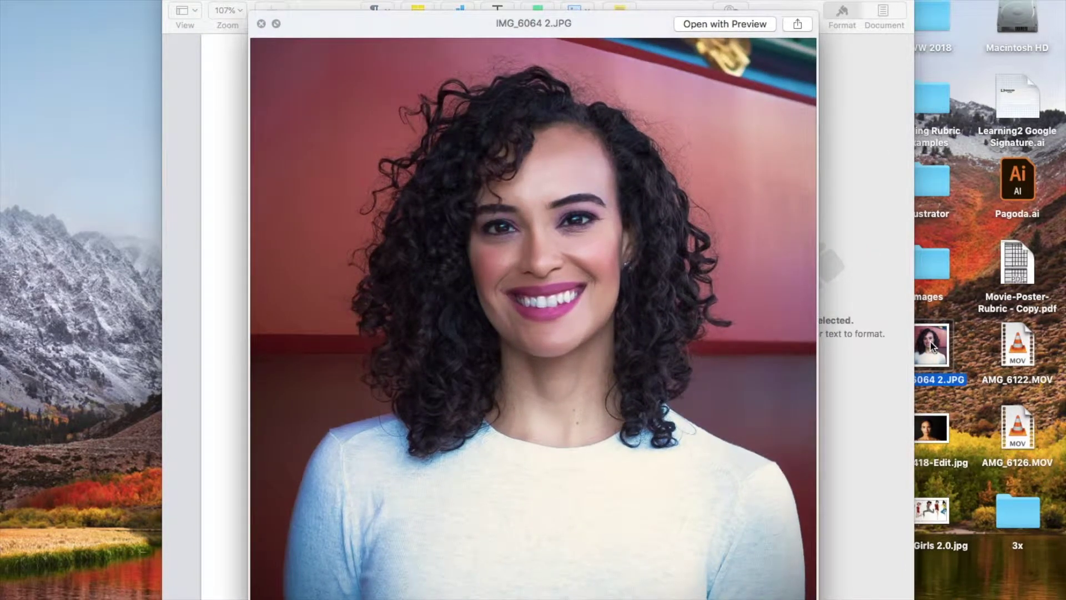
key(space)
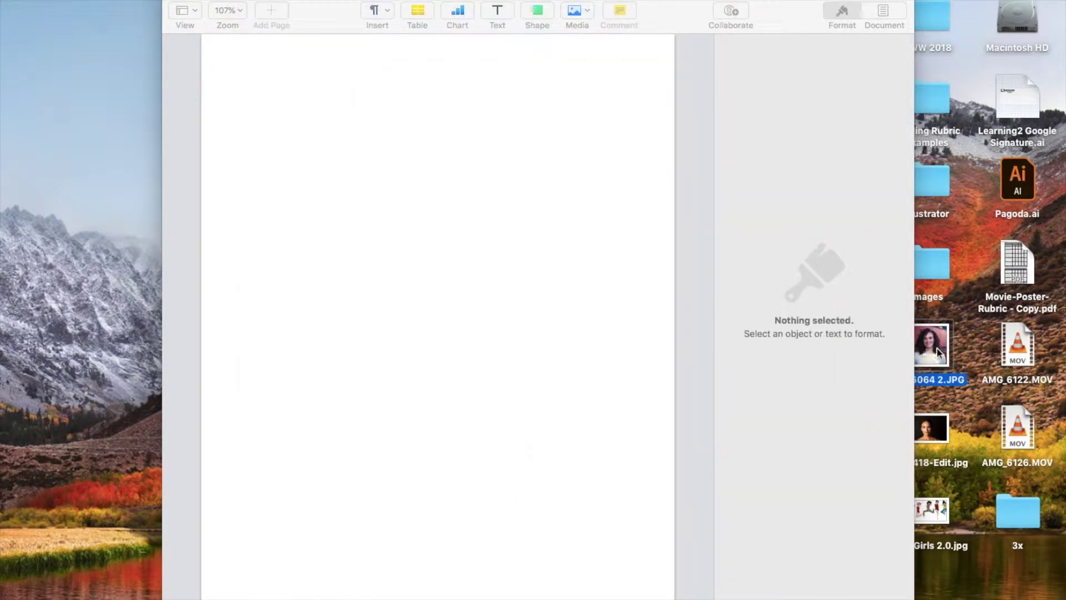
drag(937, 347, 456, 267)
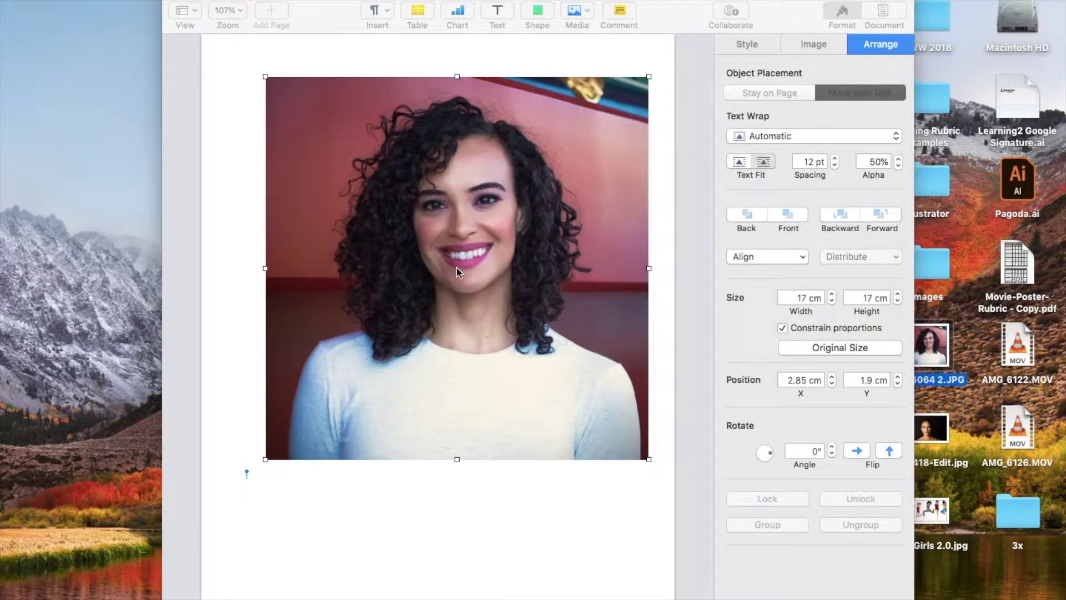
Reposition the portrait and enlarge it proportionally to 21 cm by 21 cm so it spans the full page width
click(456, 267)
drag(456, 316, 465, 368)
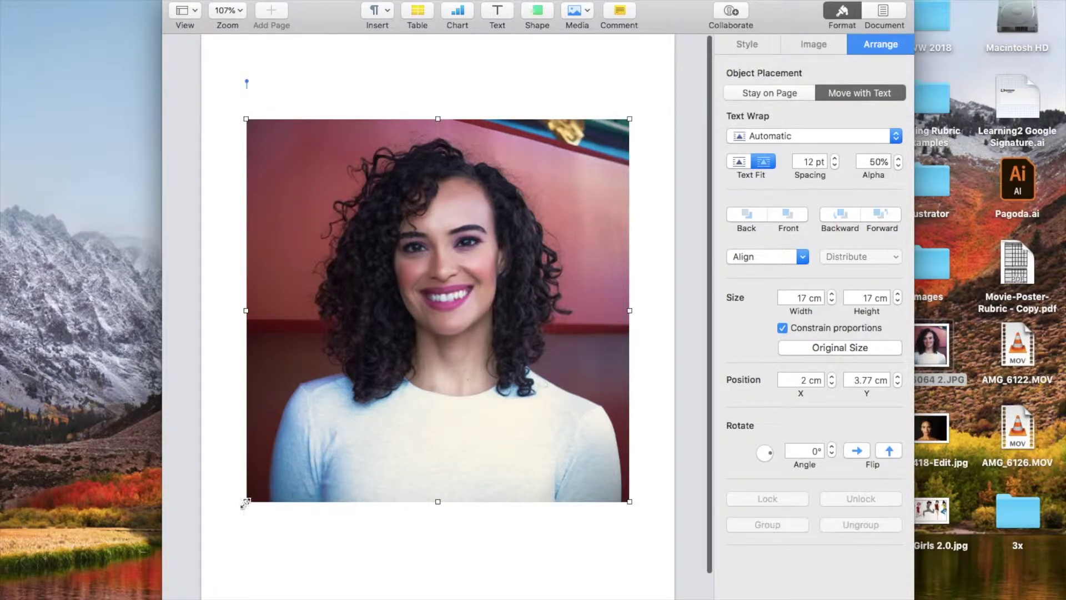
drag(245, 501, 201, 546)
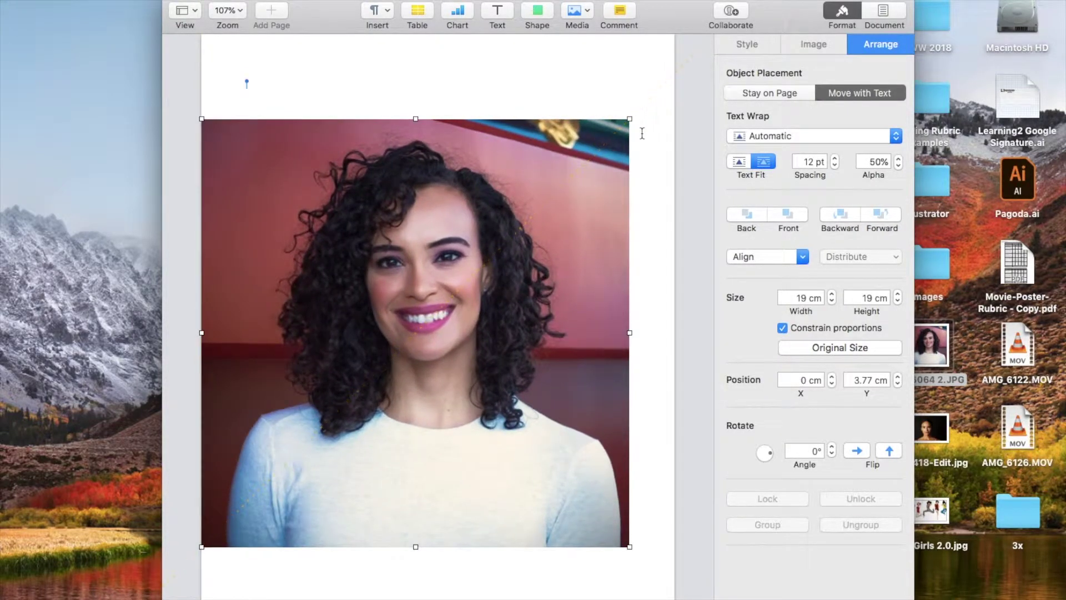
drag(629, 118, 678, 76)
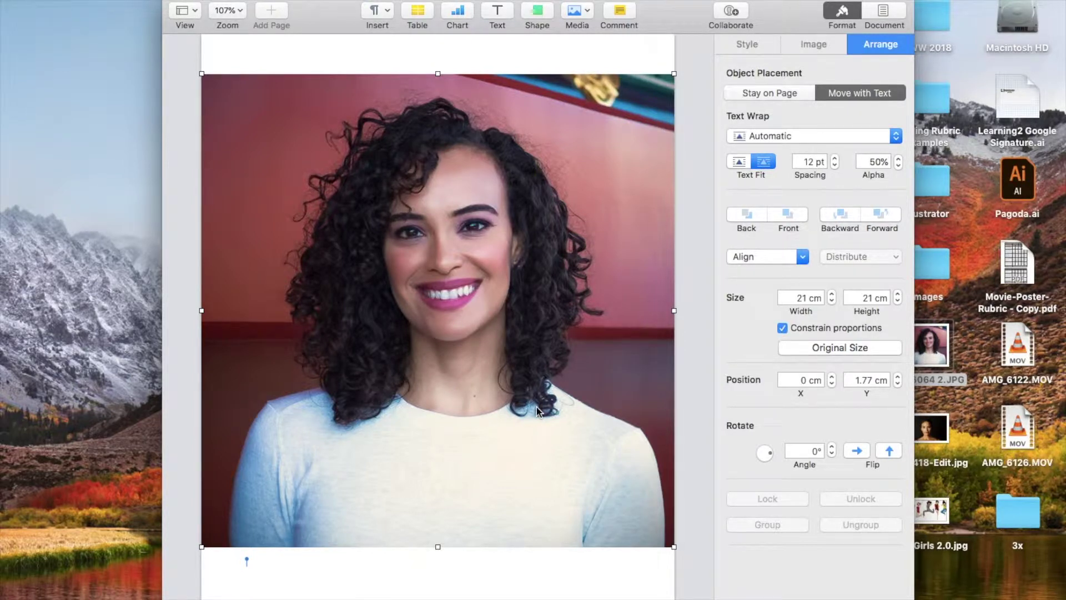
Start a custom Pen shape at the top of the forehead and trace the right side of the face down toward the chin
key(super+shift+period)
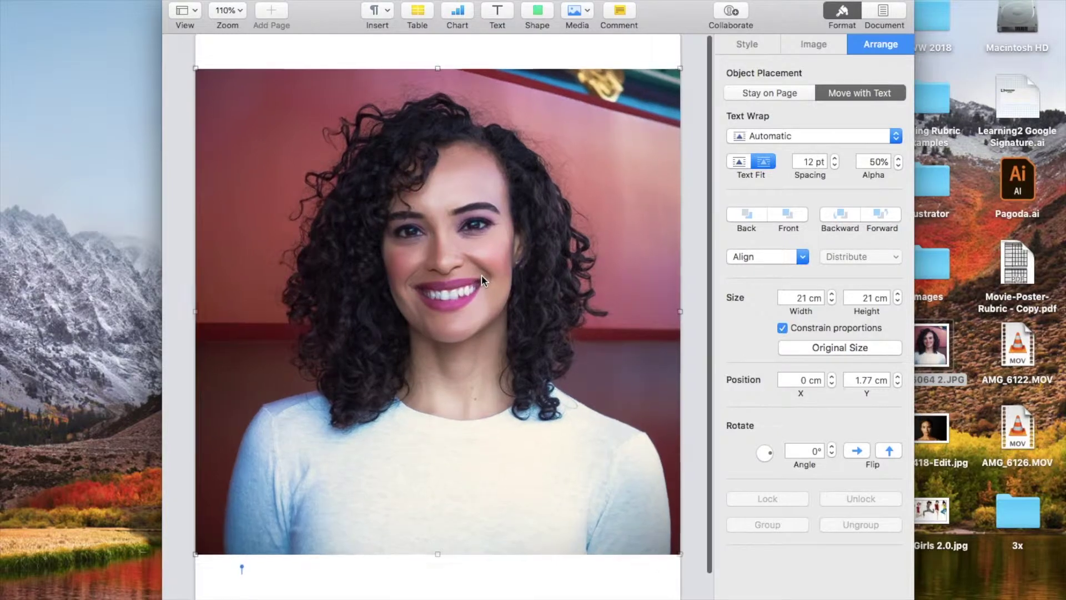
click(536, 20)
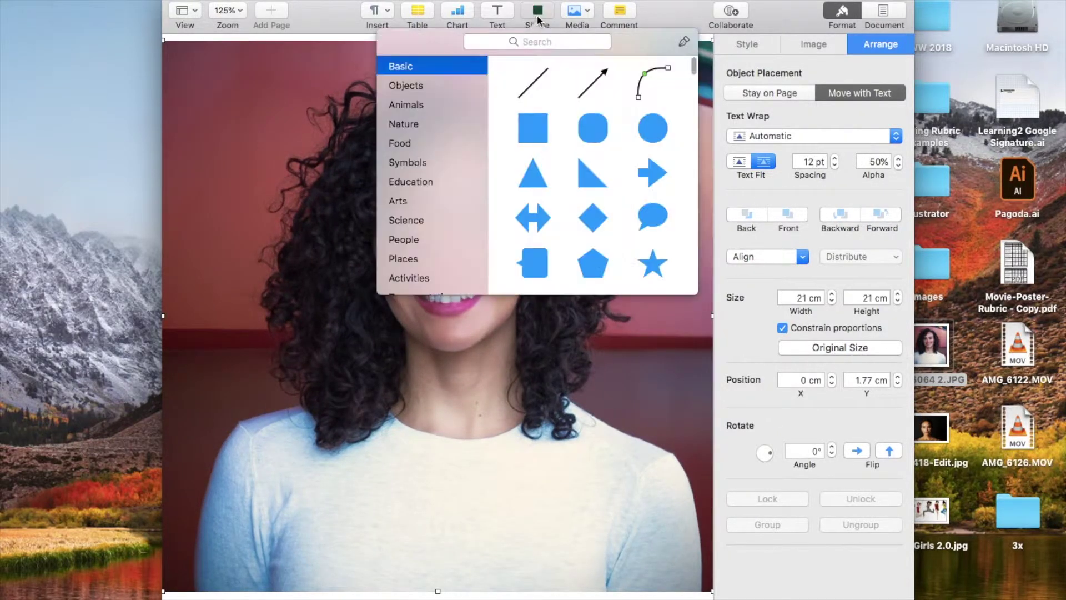
click(680, 46)
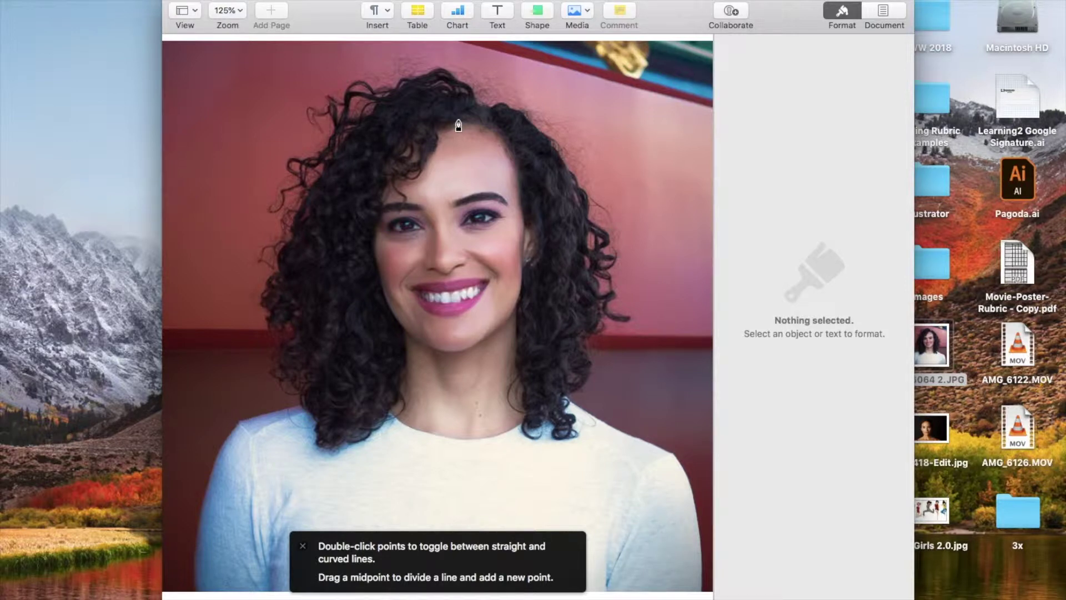
click(459, 121)
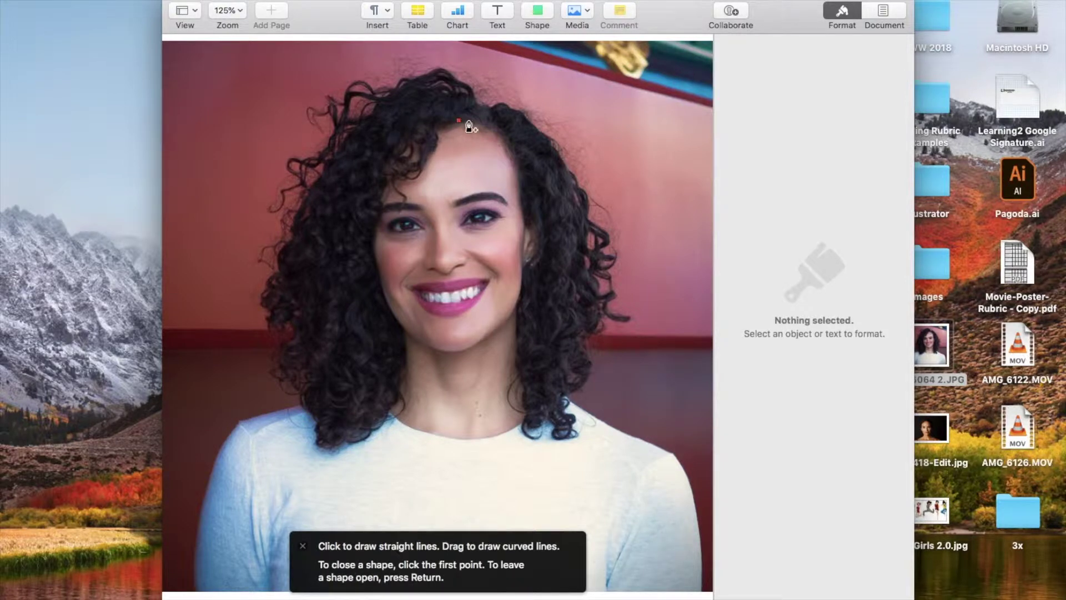
click(510, 136)
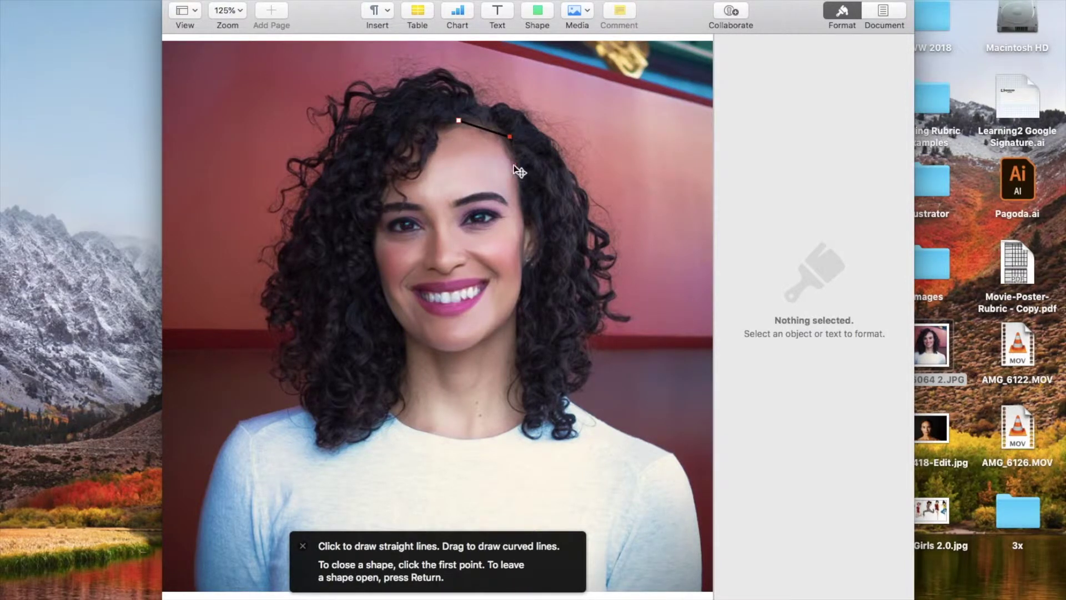
click(529, 206)
click(523, 257)
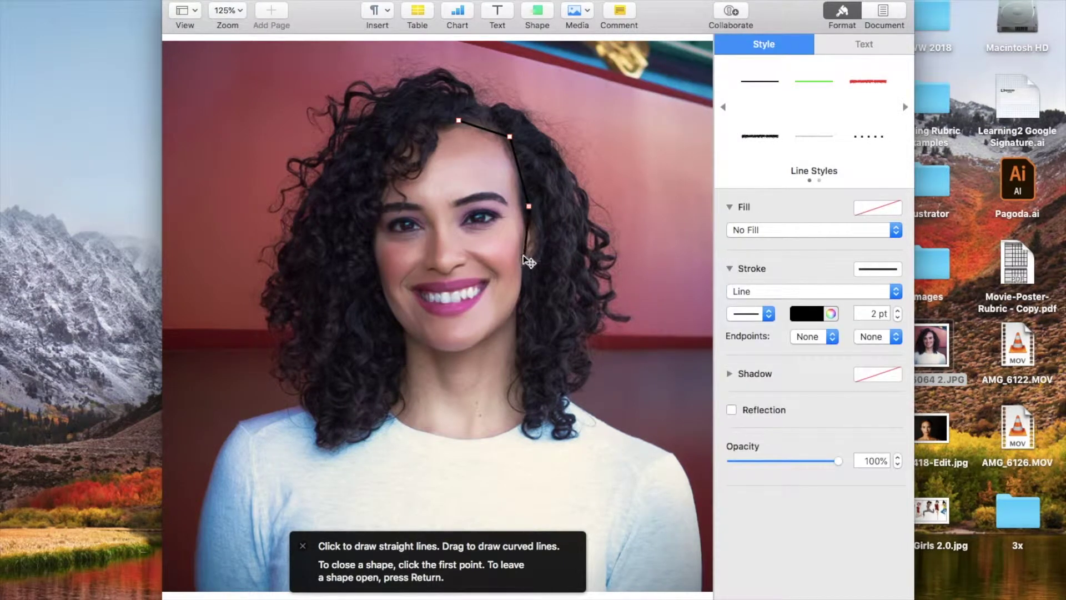
click(514, 310)
click(487, 337)
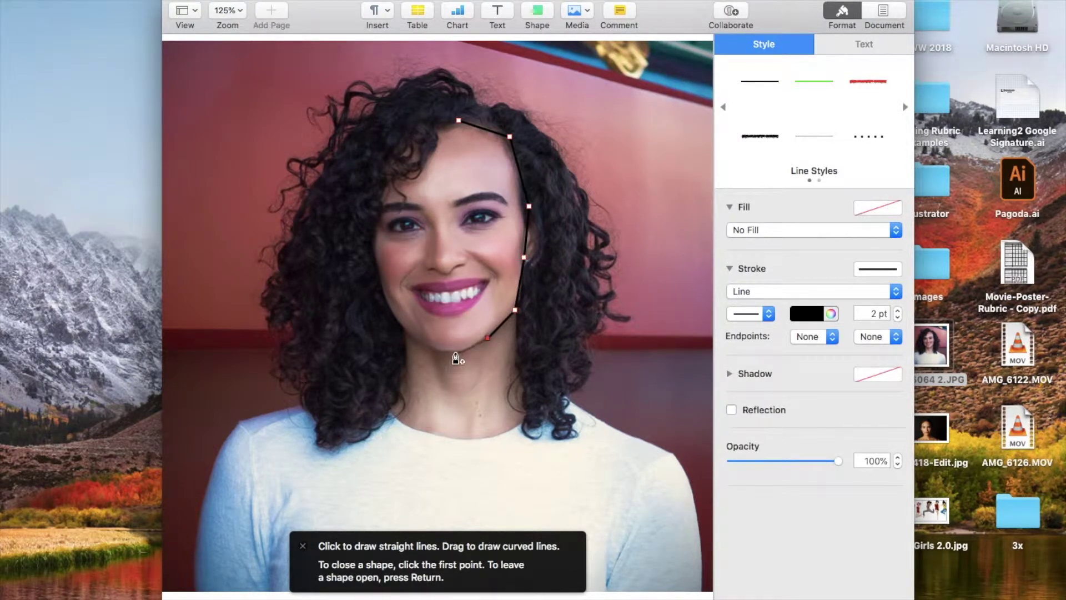
Continue the outline around the chin and up the left side of the face, closing it at the forehead starting point
click(456, 353)
drag(417, 338, 393, 317)
click(391, 310)
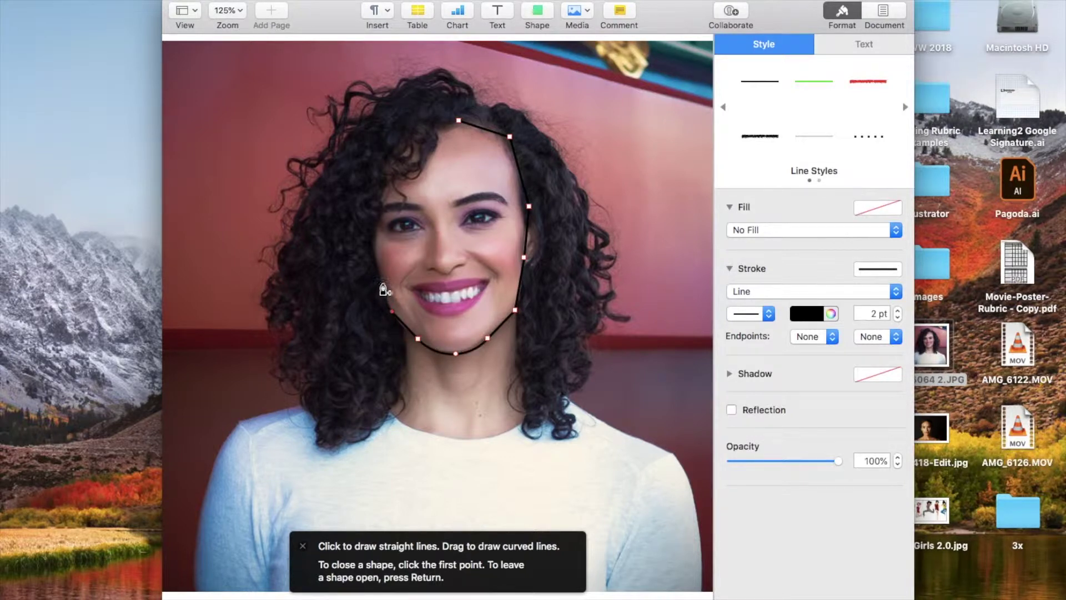
click(374, 247)
click(375, 194)
click(394, 146)
click(434, 117)
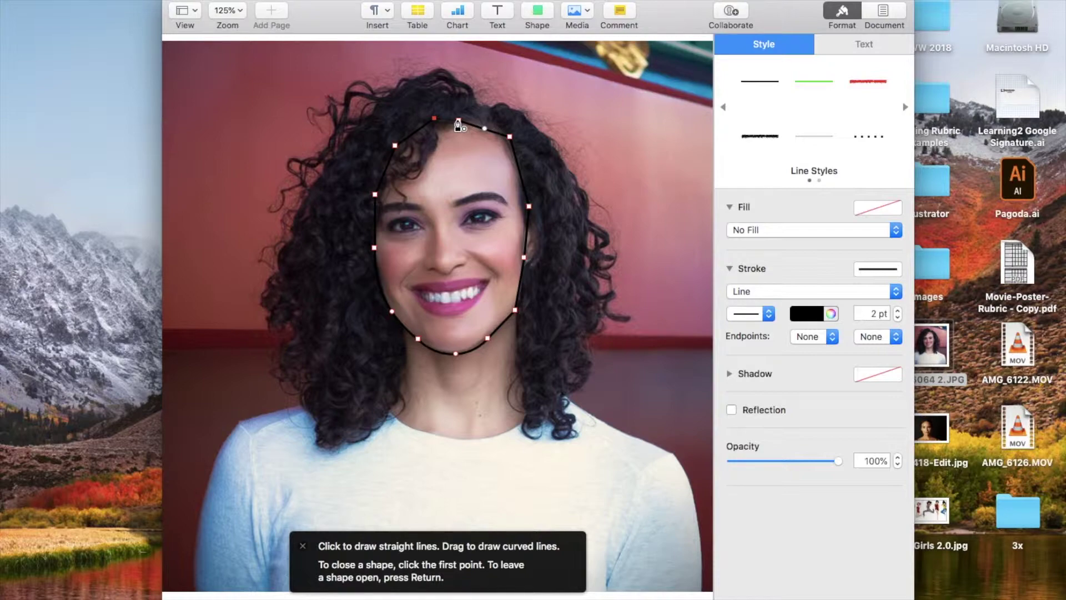
click(458, 120)
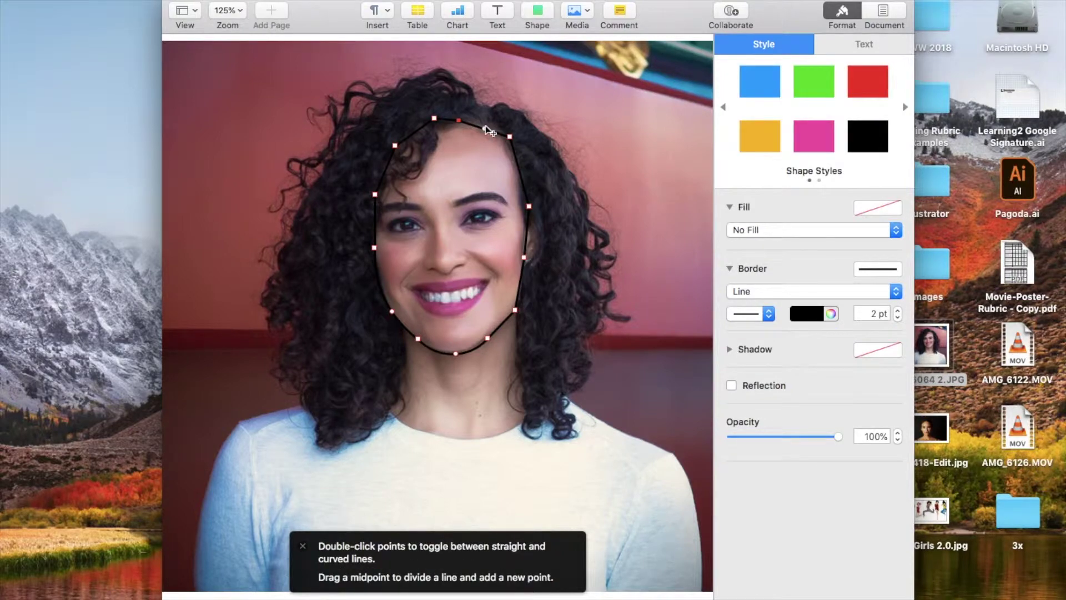
Refine the outline along the forehead and right side of the face by adding midpoints and moving points onto the facial edge
scroll(476, 132, up, 5)
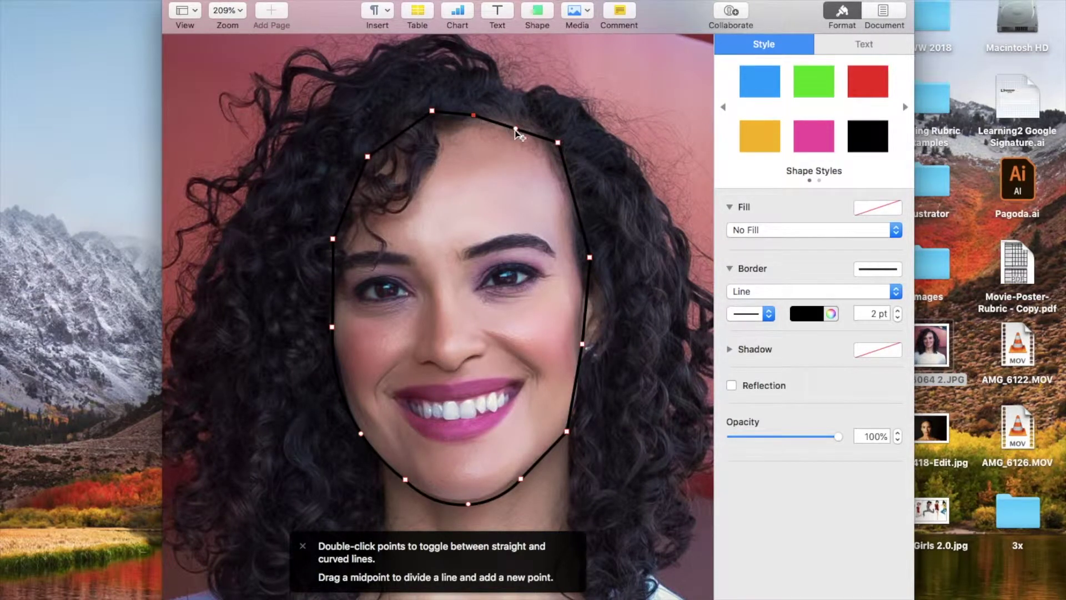
drag(515, 130, 476, 113)
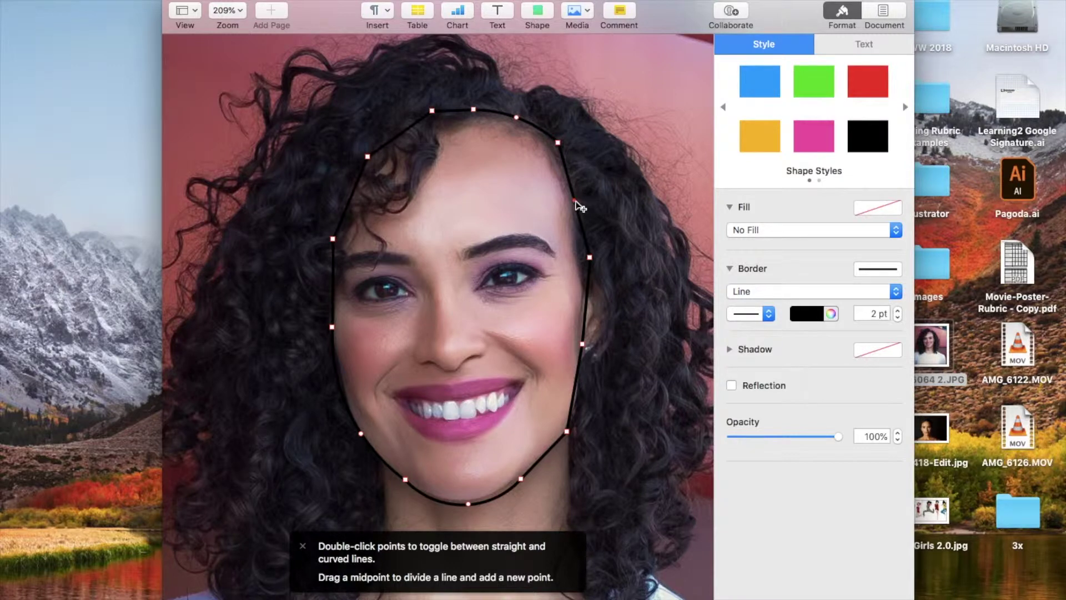
double_click(554, 144)
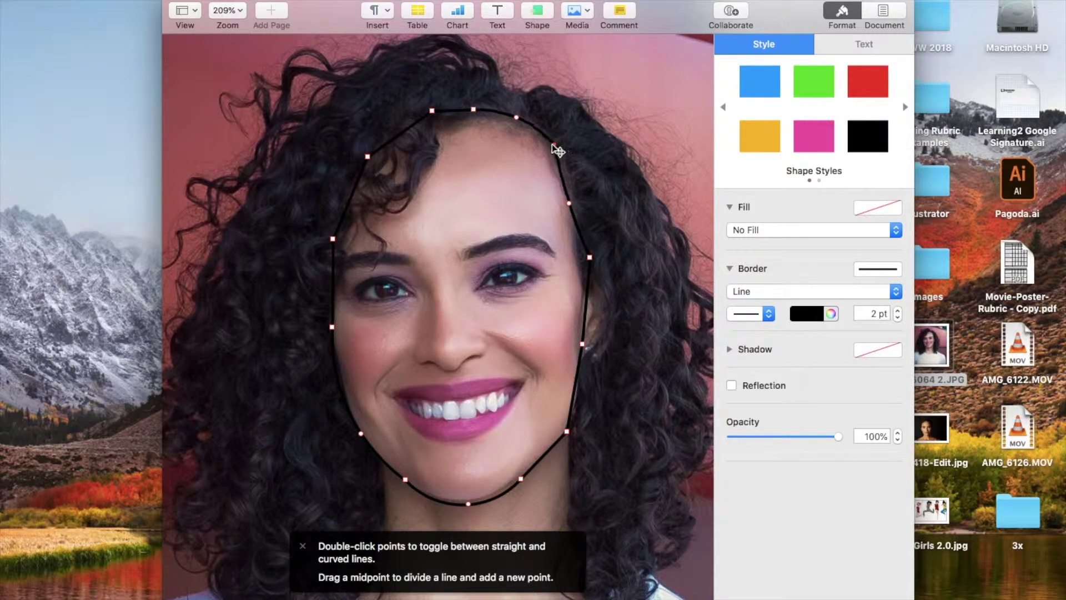
drag(589, 258, 578, 263)
drag(580, 302, 583, 303)
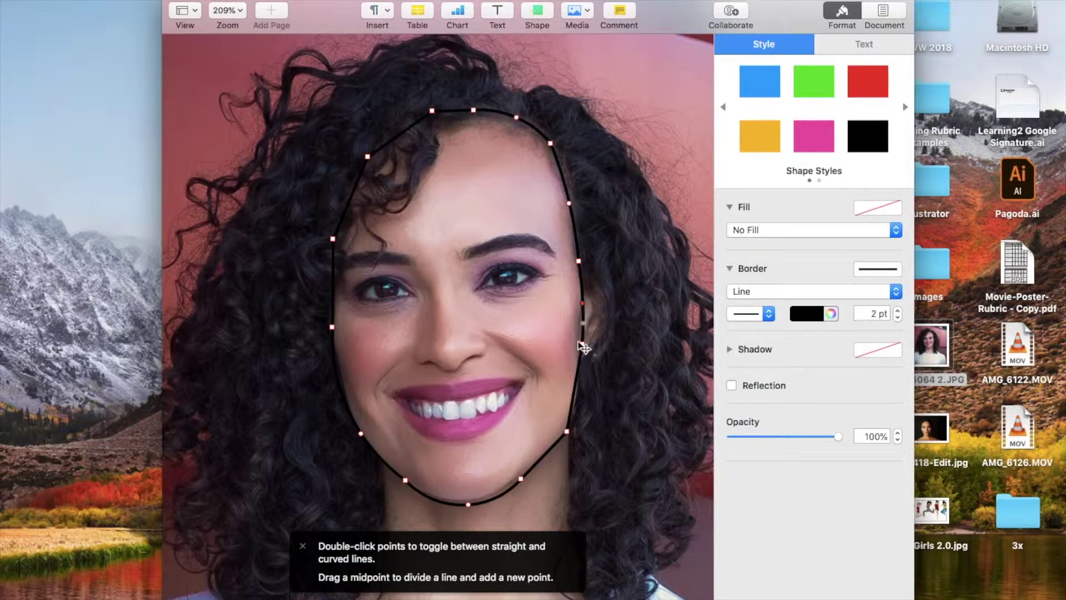
click(580, 390)
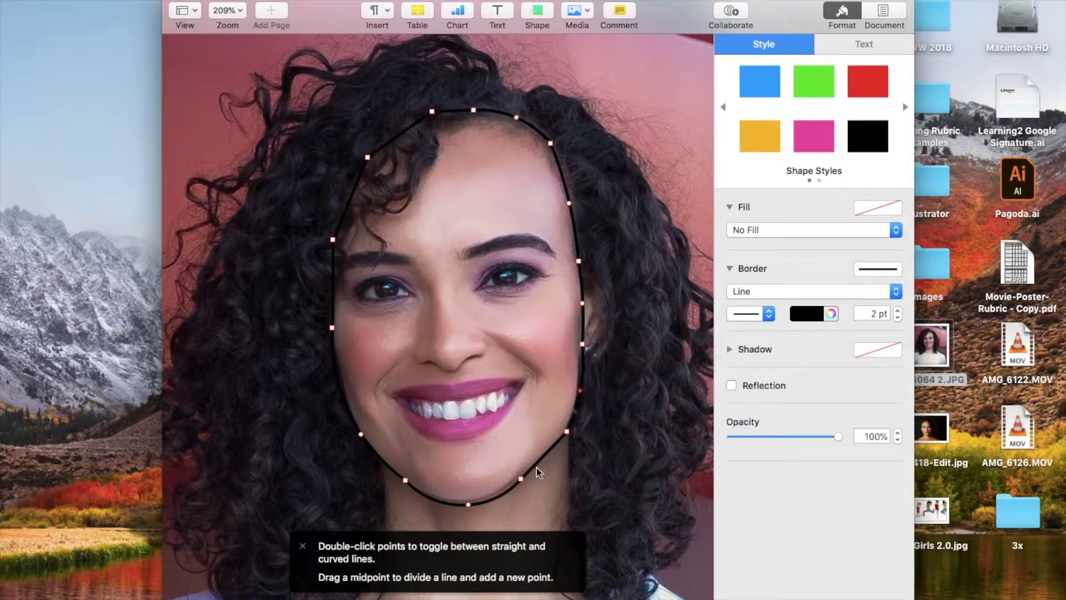
Adjust the chin points and add points along the left side and upper left hairline to smooth the face outline
drag(520, 479, 518, 475)
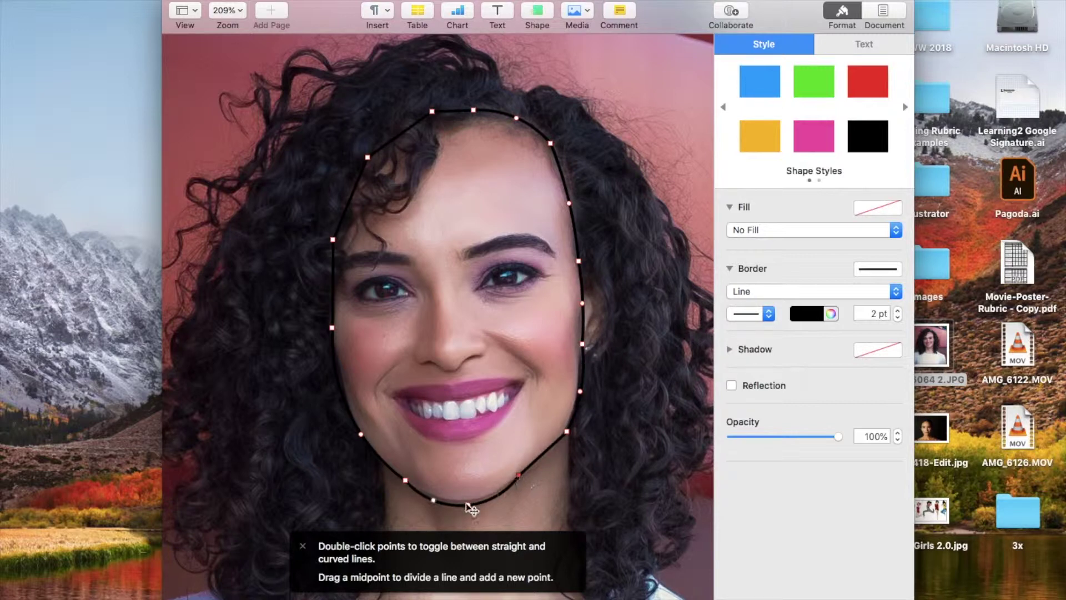
drag(466, 502, 467, 500)
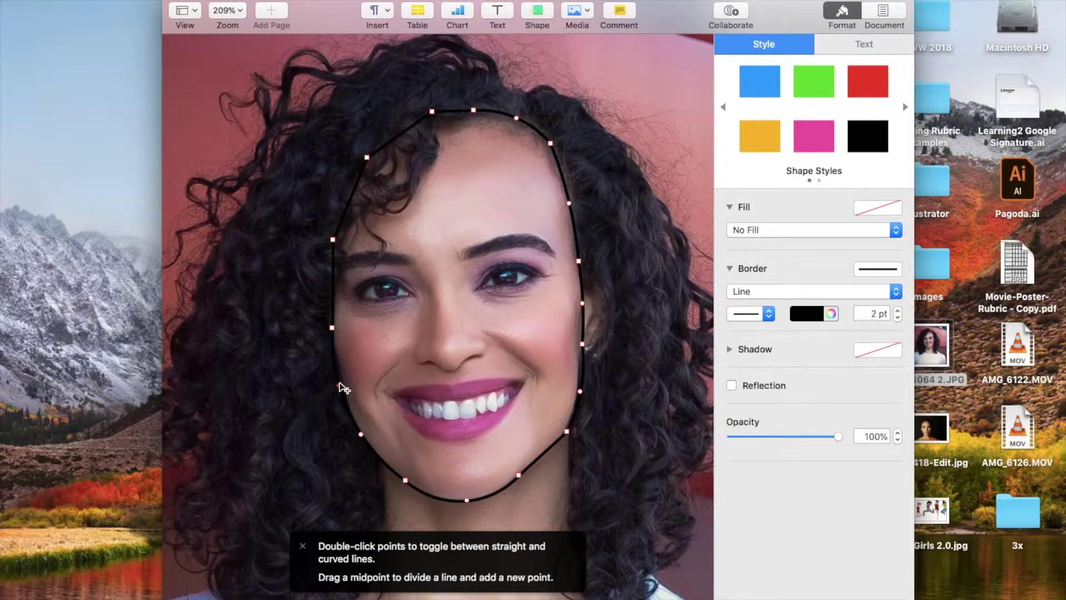
drag(332, 284, 331, 285)
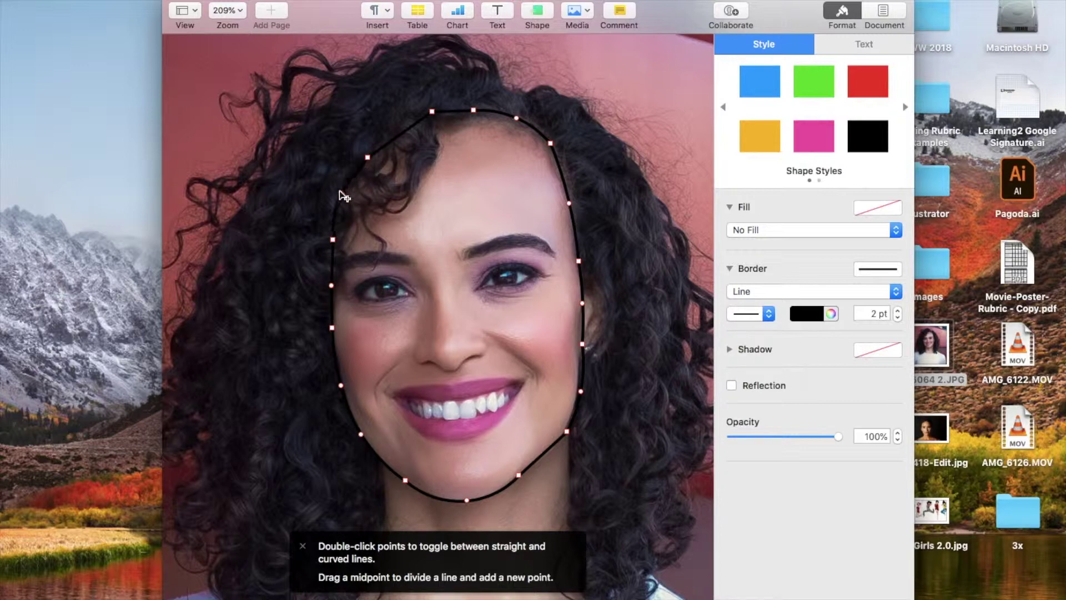
drag(339, 191, 339, 192)
drag(399, 134, 395, 130)
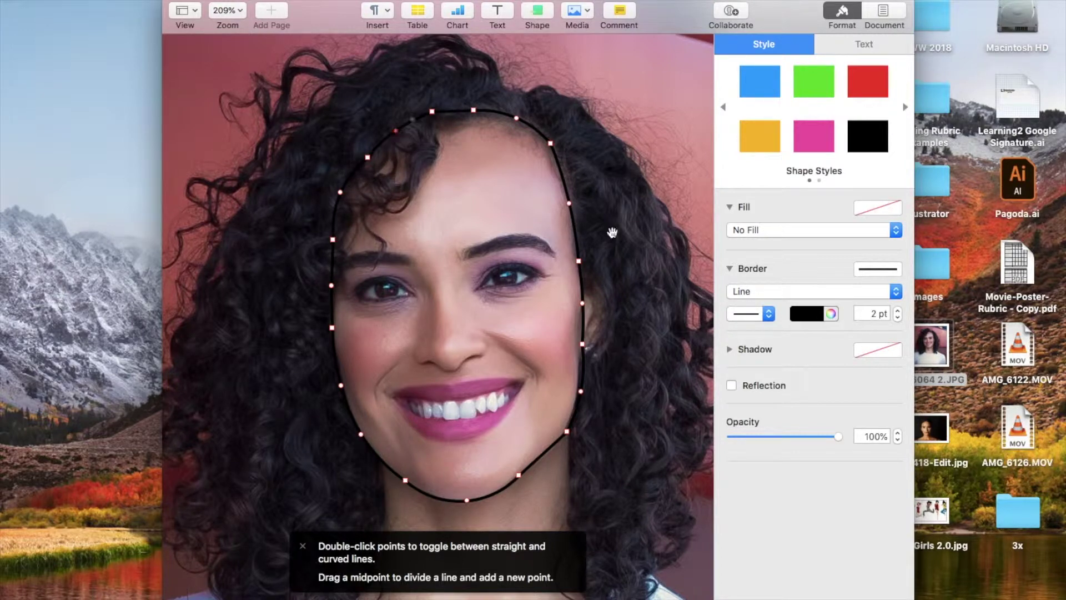
Set the face outline's border color to bright green and add extra points along the right cheek
click(817, 314)
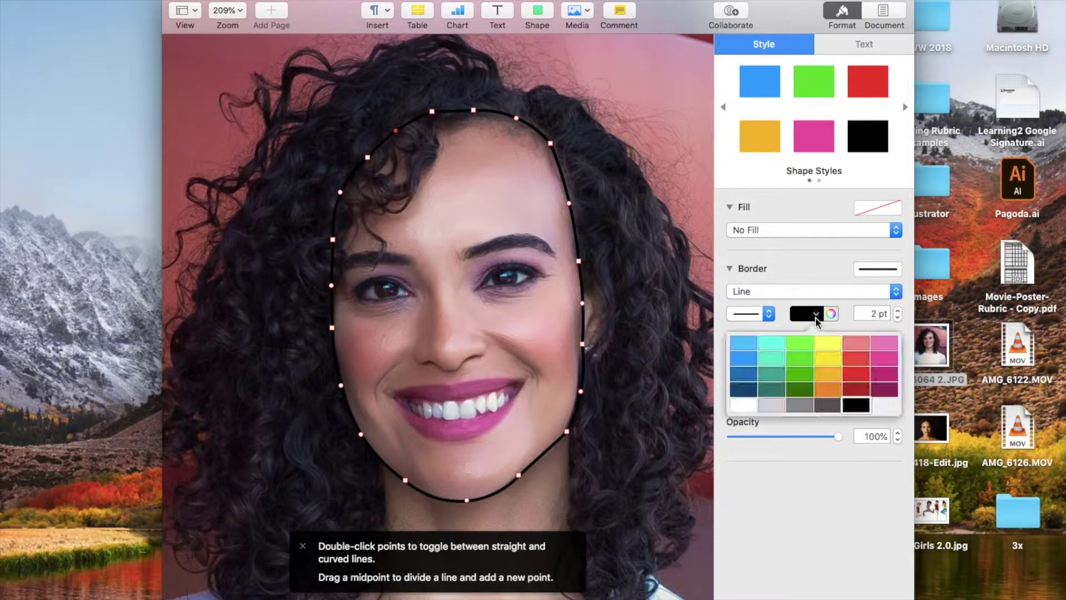
click(806, 348)
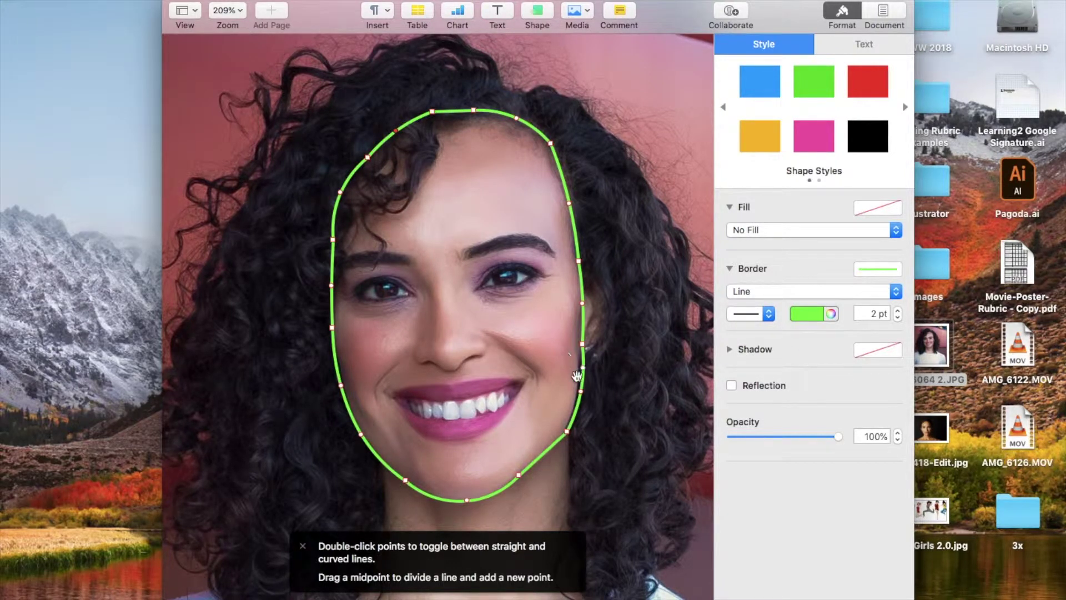
click(582, 368)
Apply a Color Fill to the face shape and sample a light gray as its fill color
click(742, 234)
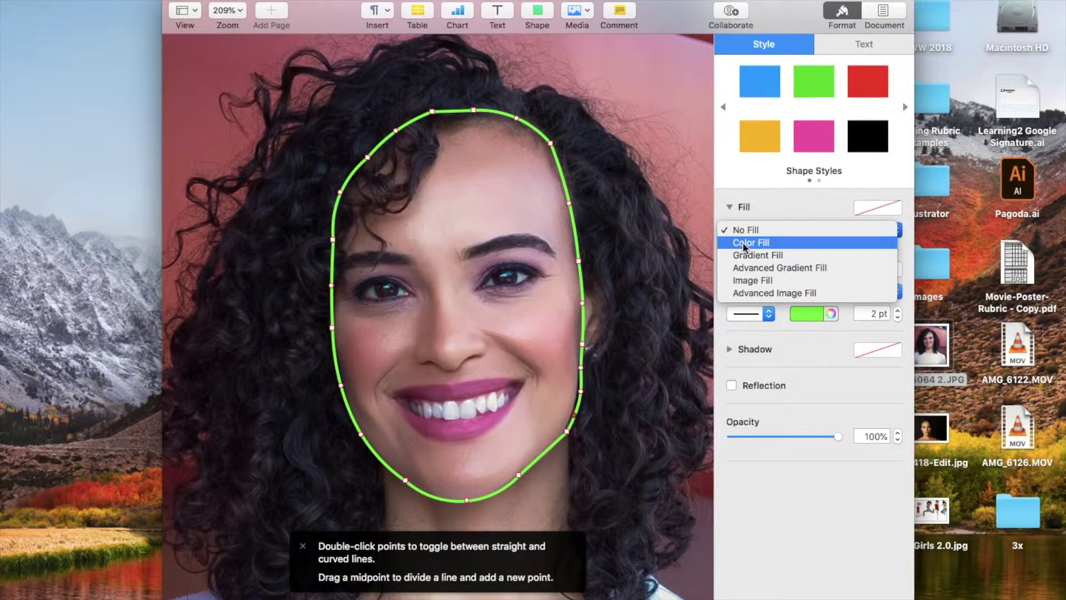
click(744, 242)
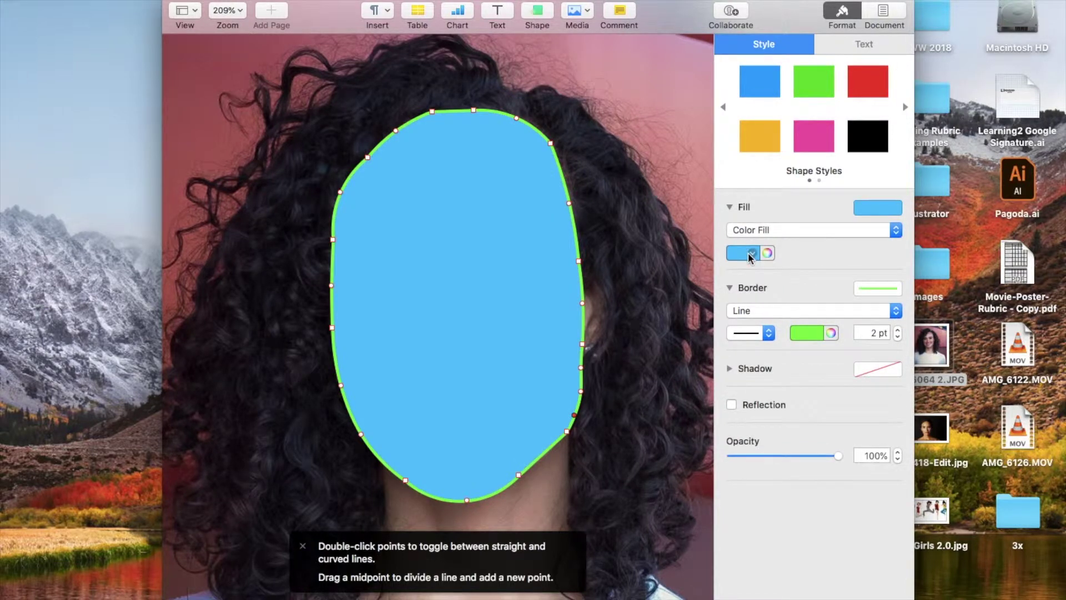
click(751, 255)
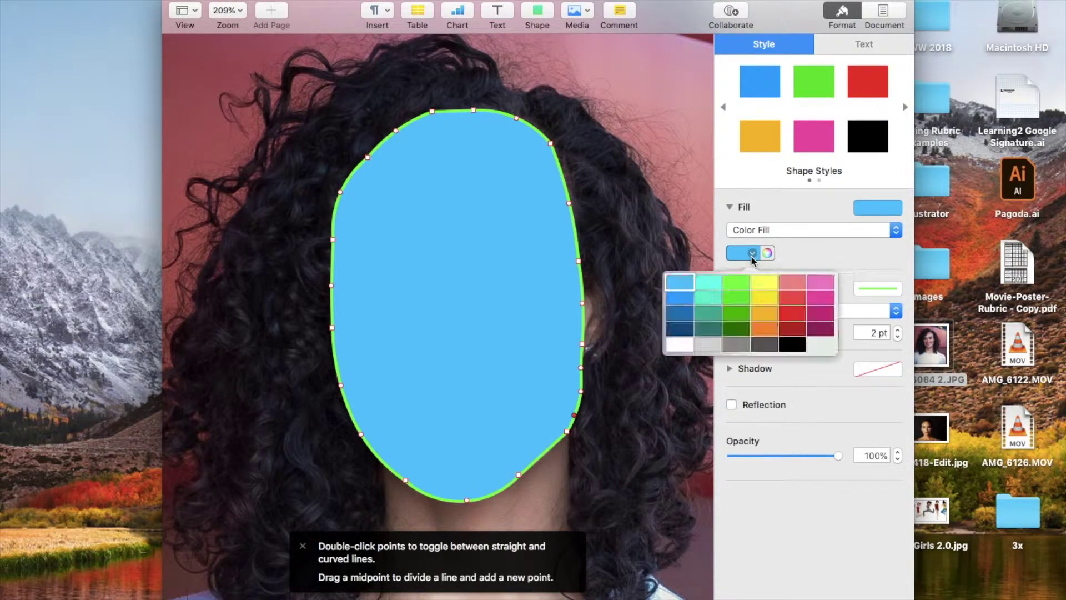
click(766, 254)
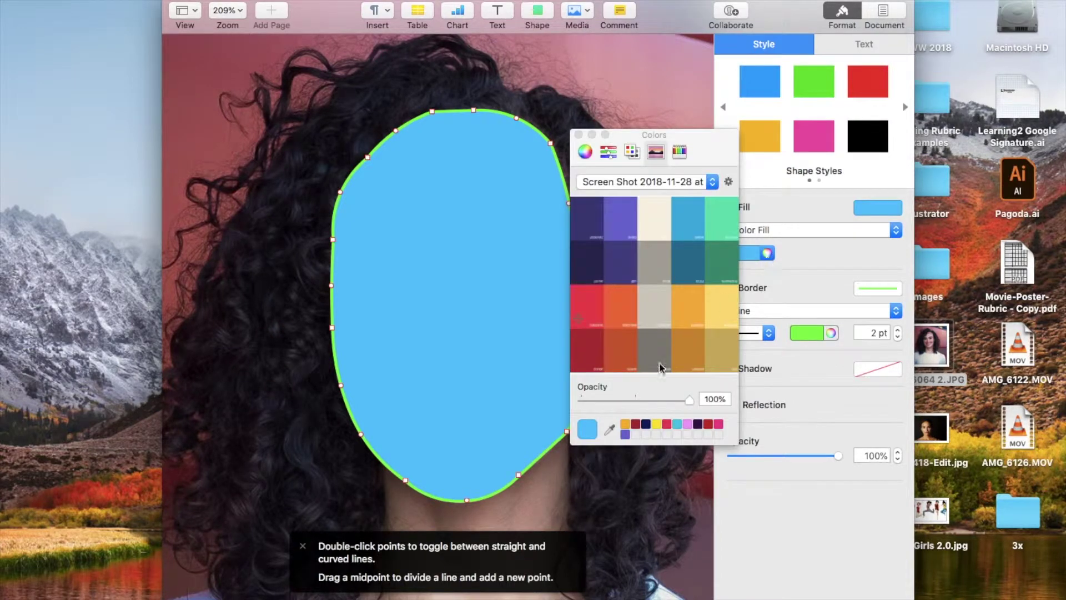
click(611, 429)
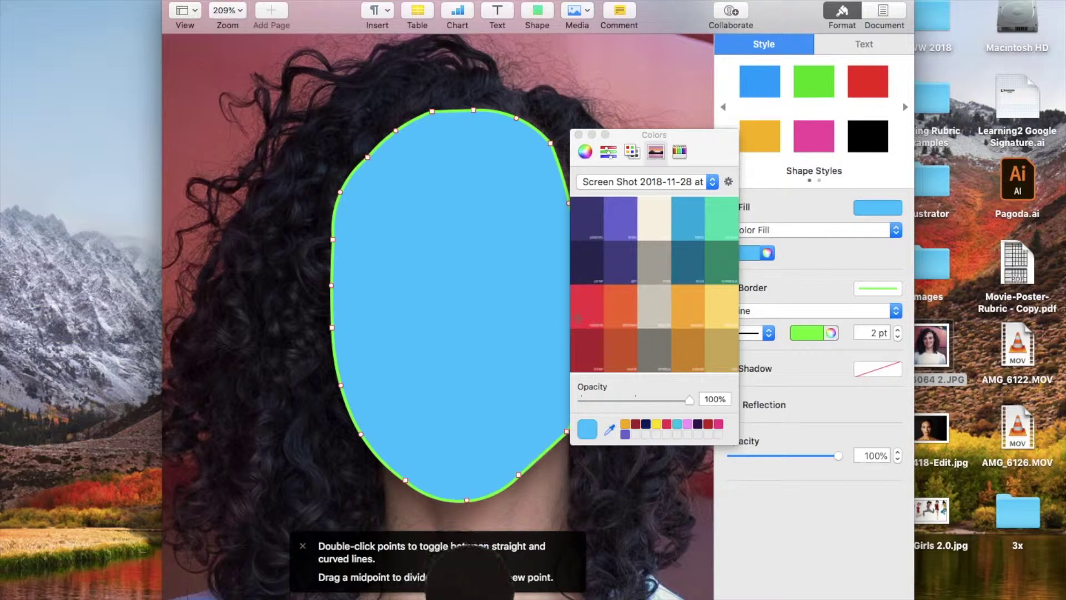
click(673, 417)
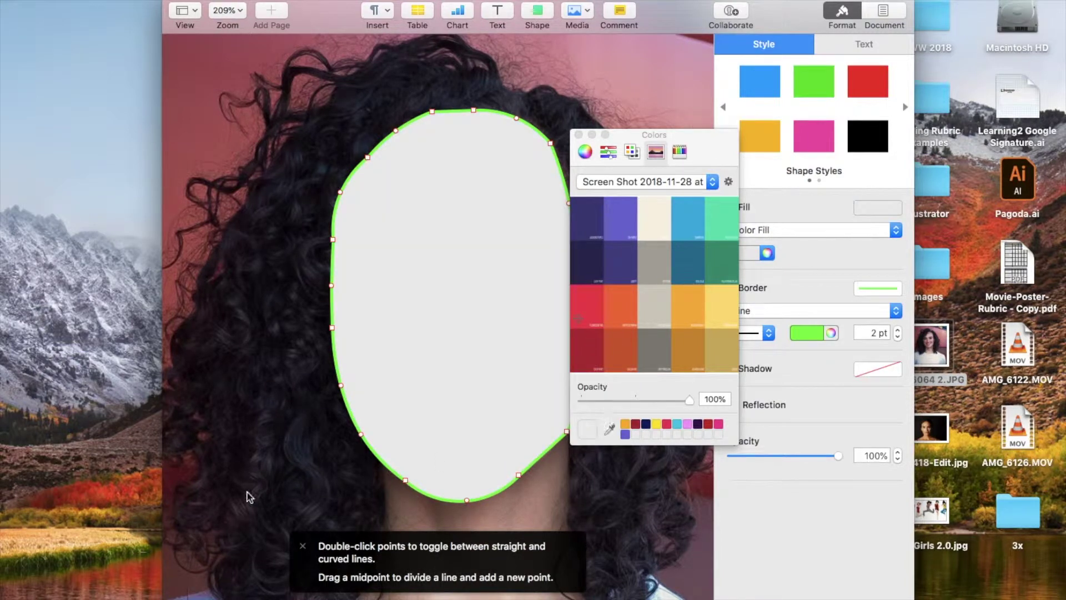
Try a skin tone, a dark hair color and the pink background sampled from the photo as the face fill
click(302, 546)
click(610, 428)
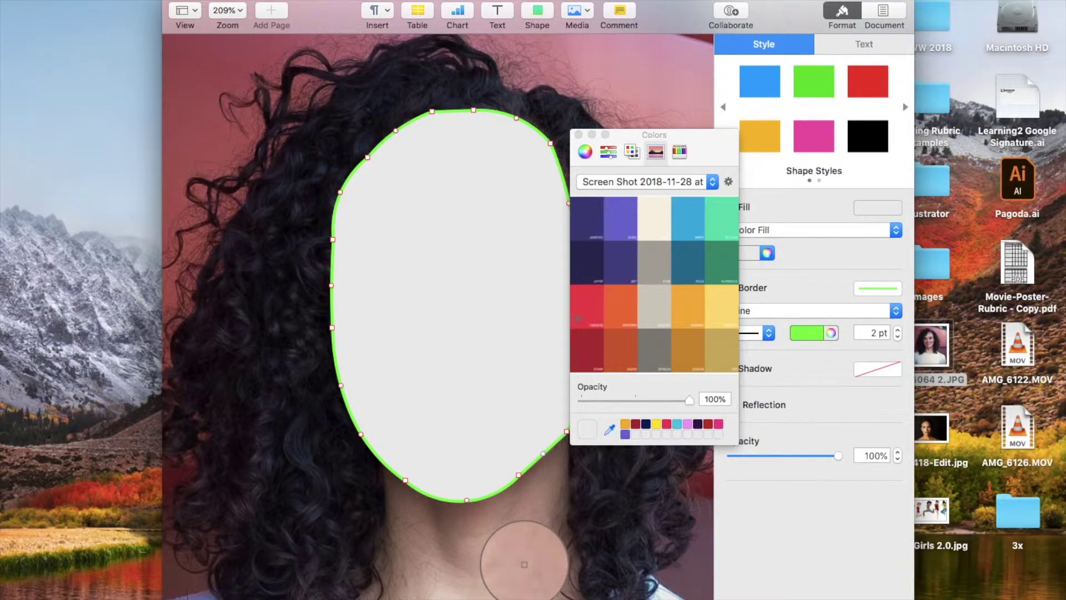
click(524, 564)
click(610, 428)
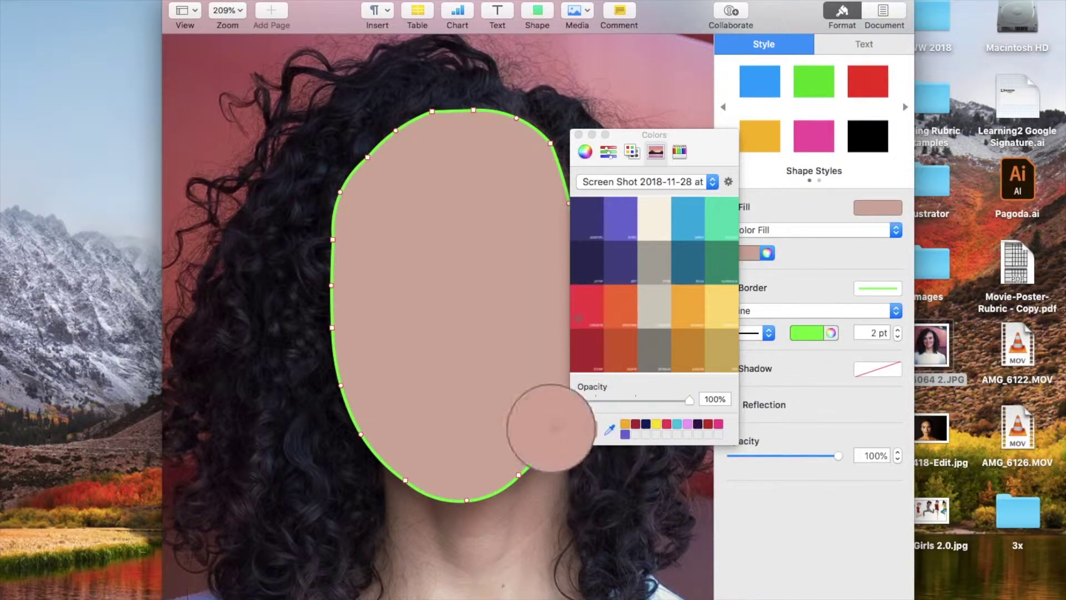
click(256, 437)
click(610, 428)
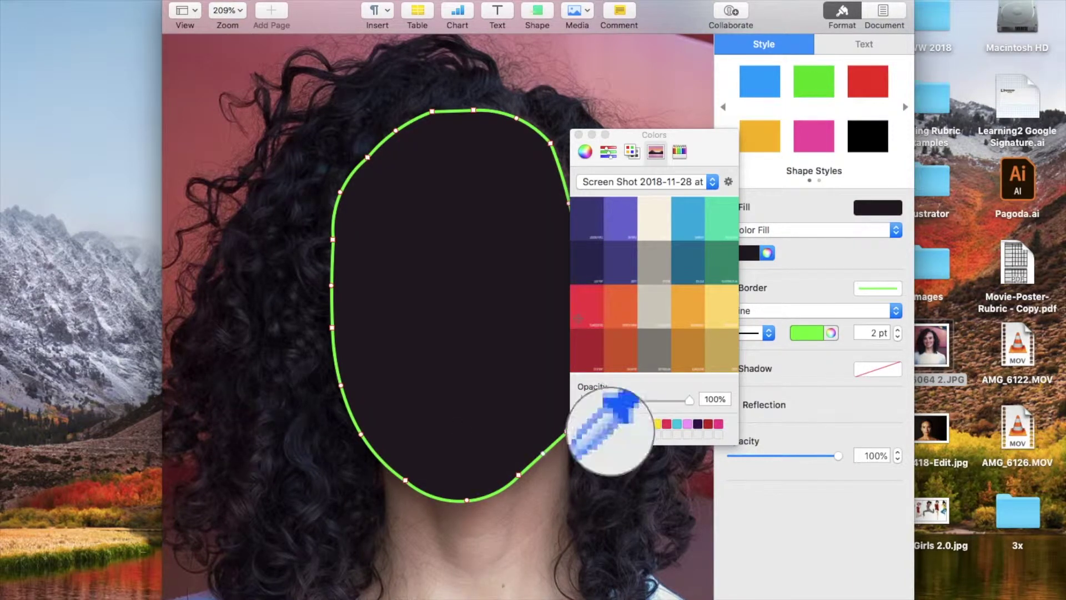
click(641, 90)
Try a light beige, a dusty rose and a brown tone sampled from the neck area as the face fill
click(609, 428)
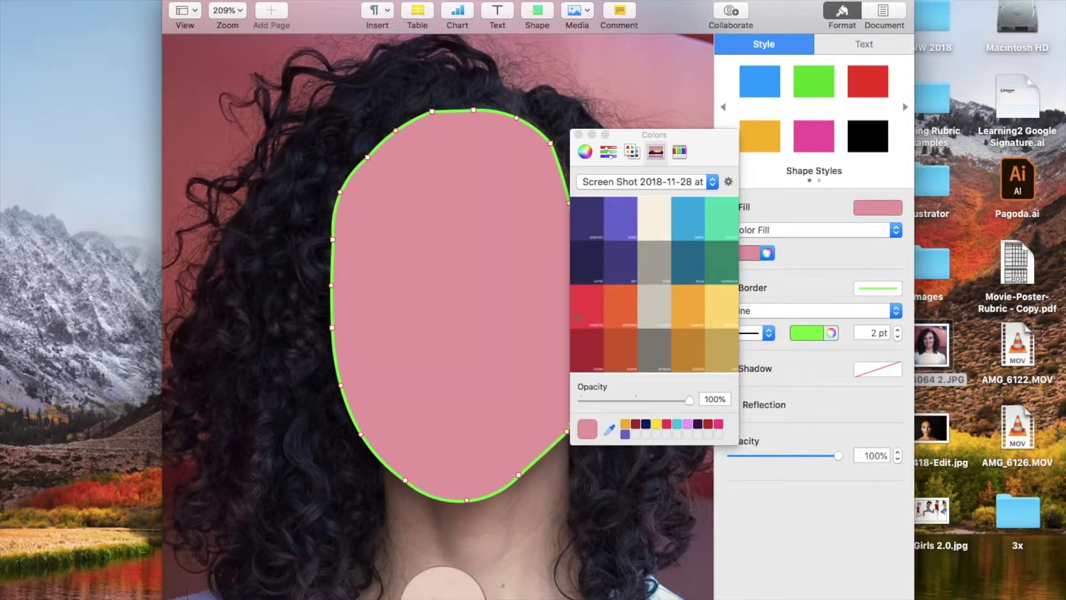
click(488, 582)
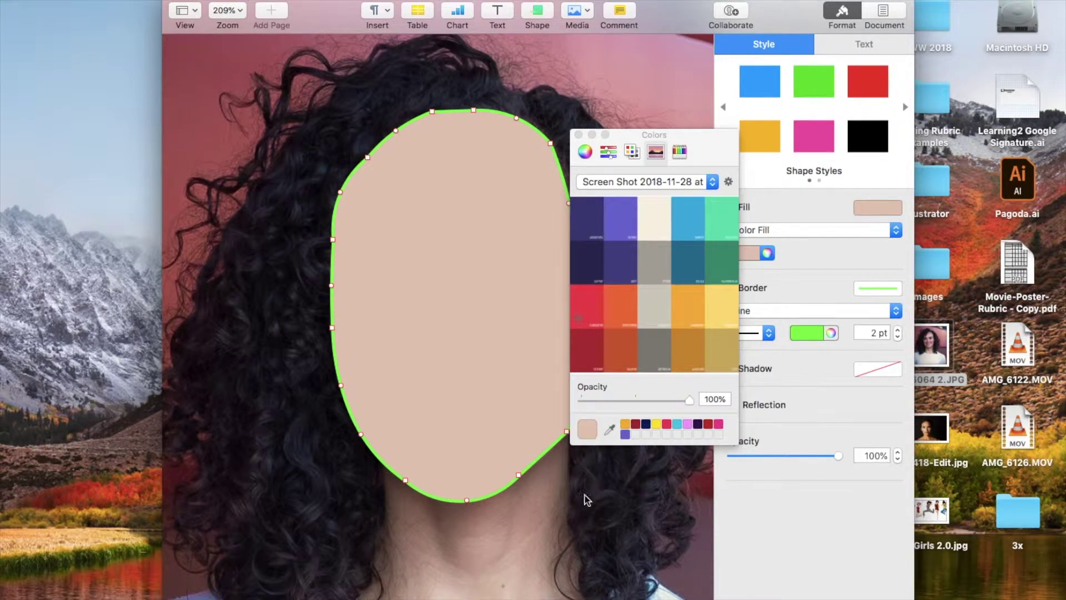
click(610, 428)
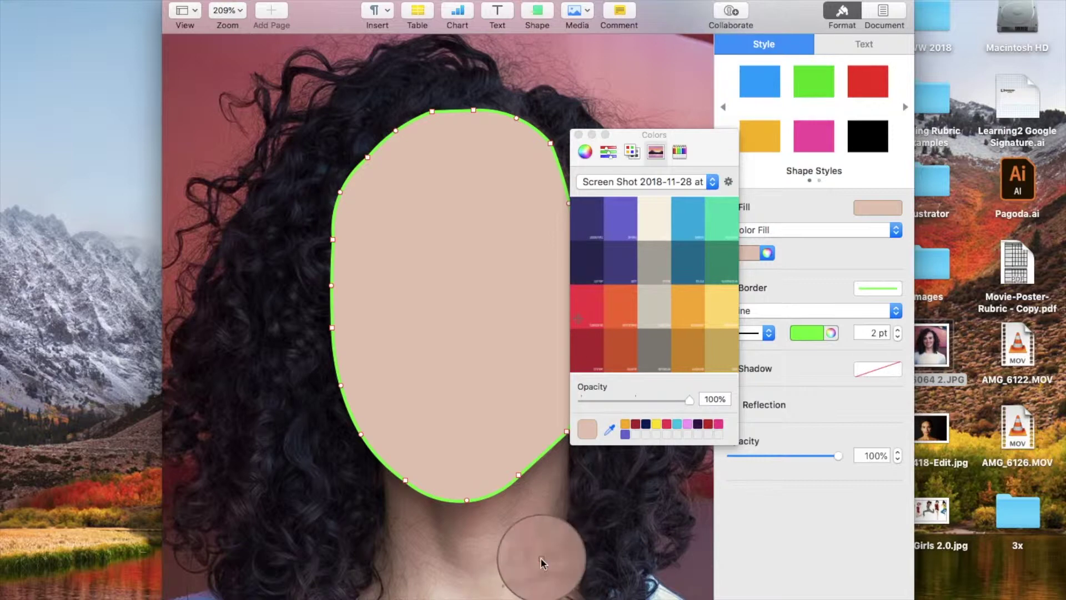
click(543, 562)
click(610, 428)
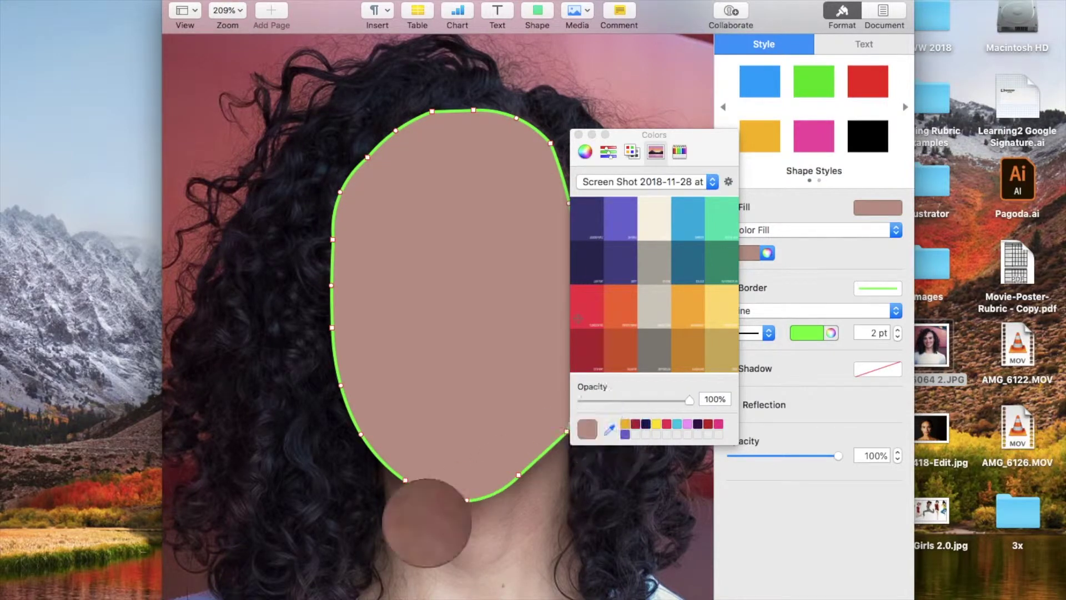
click(430, 519)
Fill the face shape with a pinkish-beige skin tone sampled from the neck and set its border to No Border
click(610, 428)
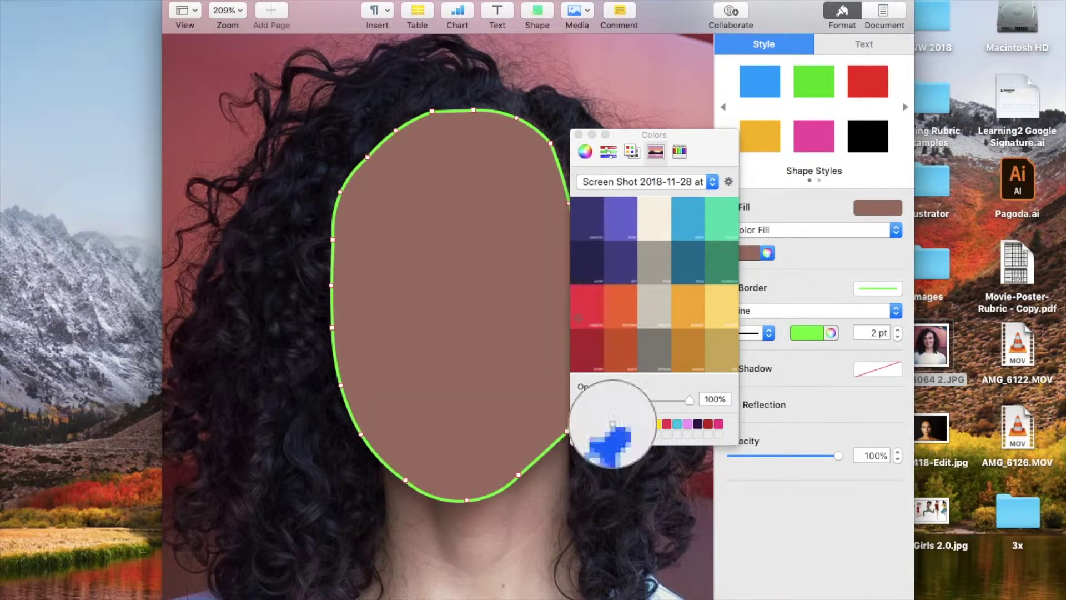
click(503, 499)
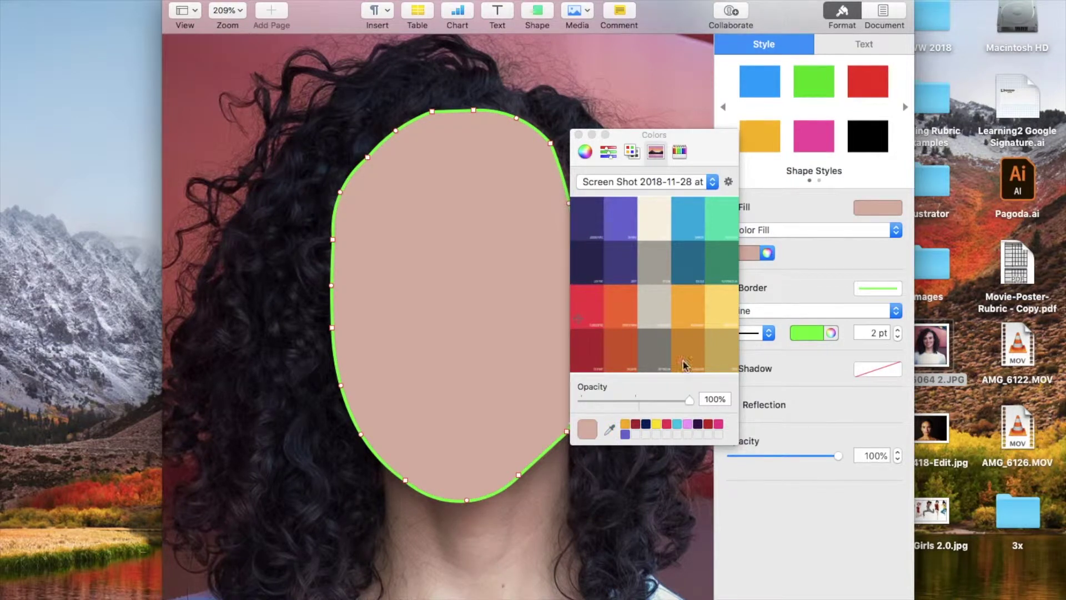
click(794, 312)
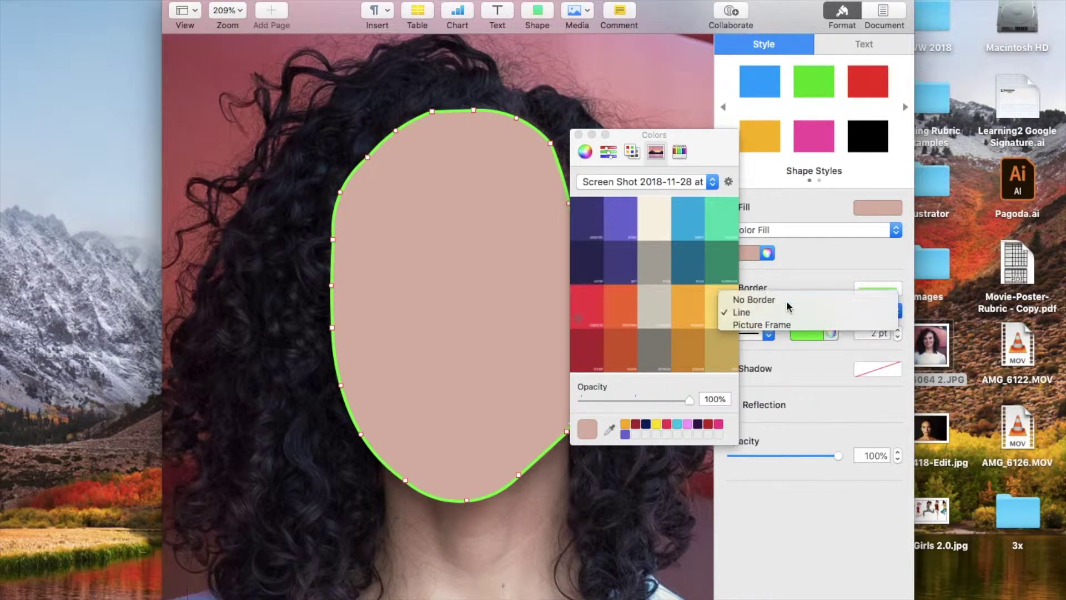
click(786, 301)
click(579, 135)
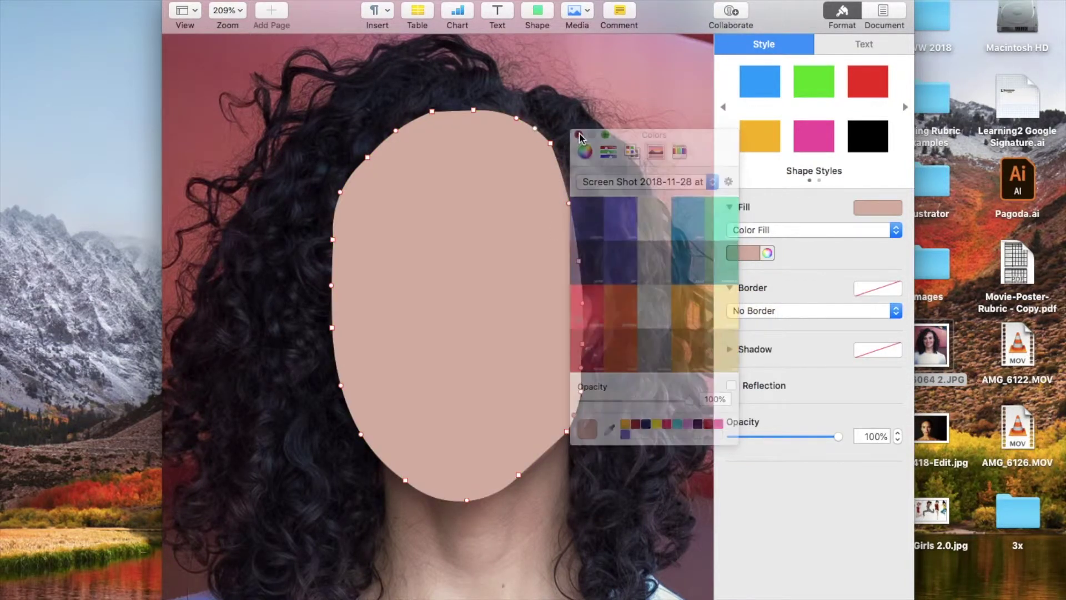
click(636, 198)
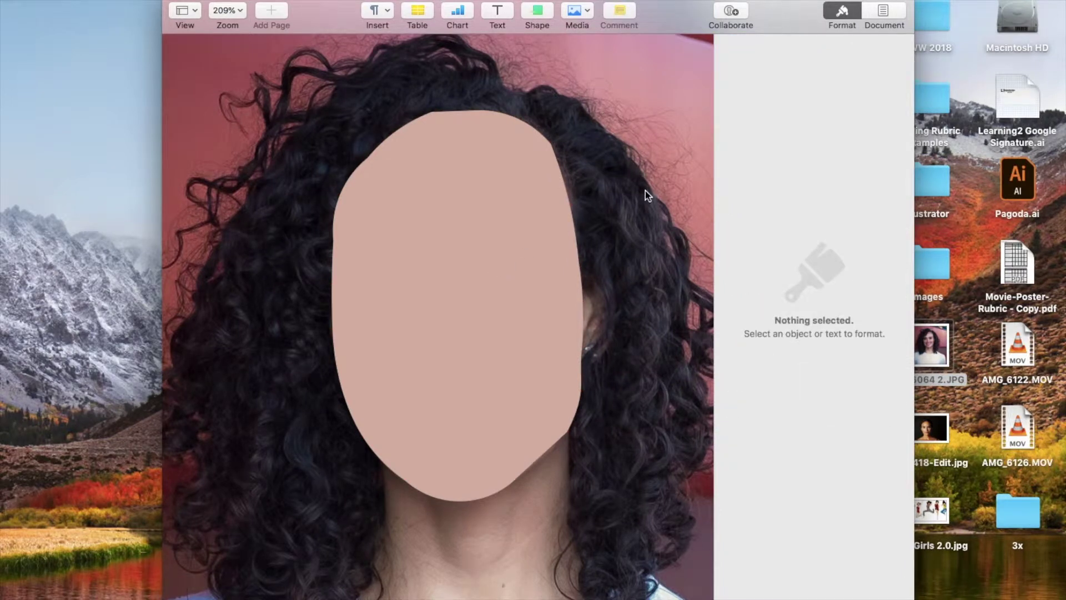
Lower the face shape's opacity to 22% so the photo can be traced through it
click(531, 274)
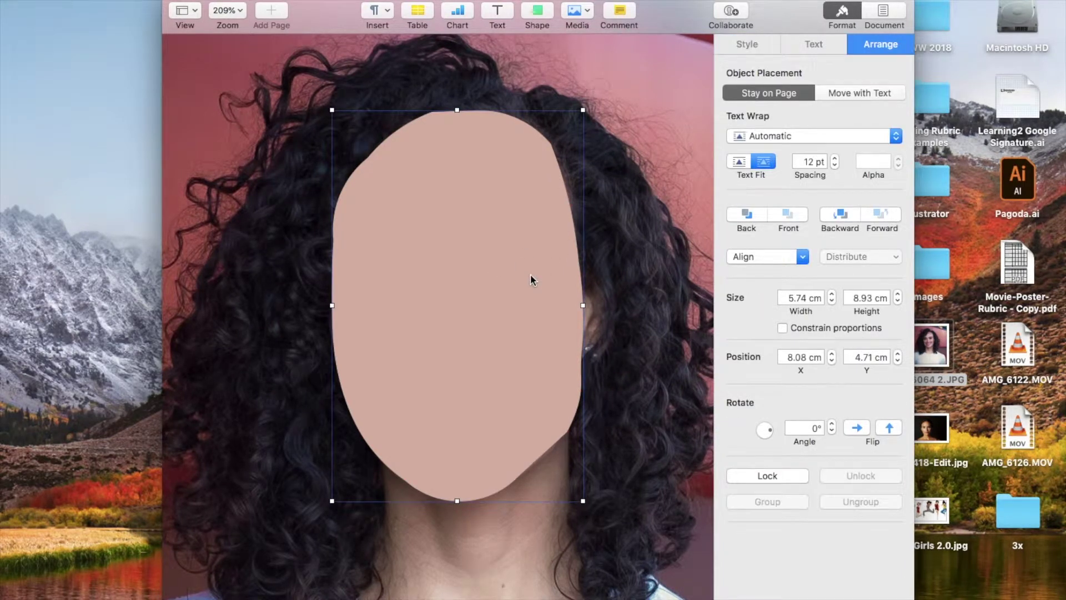
click(750, 477)
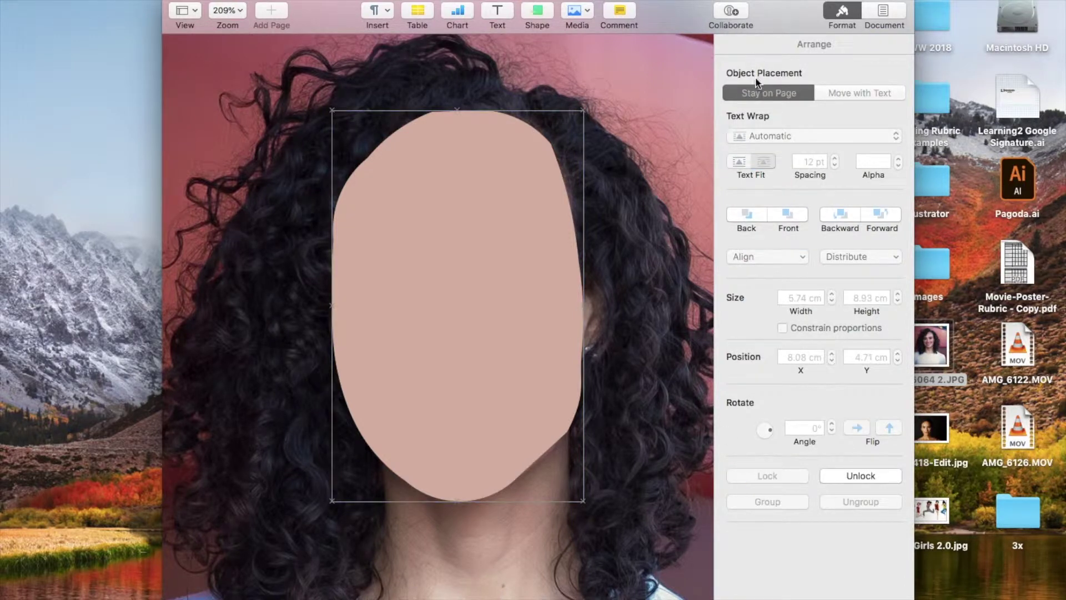
click(827, 477)
click(754, 45)
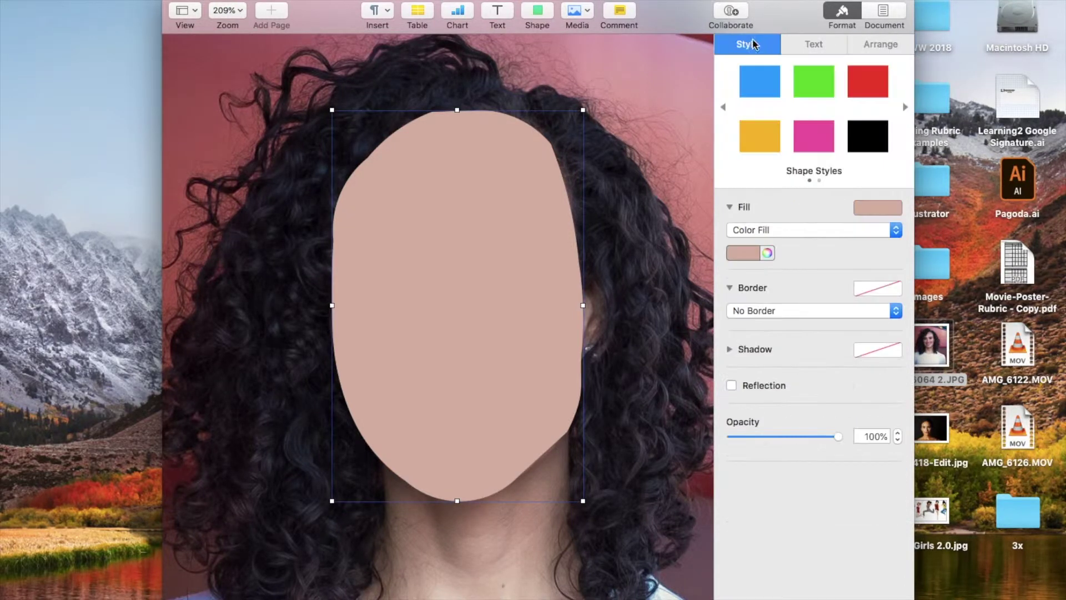
drag(838, 436, 754, 438)
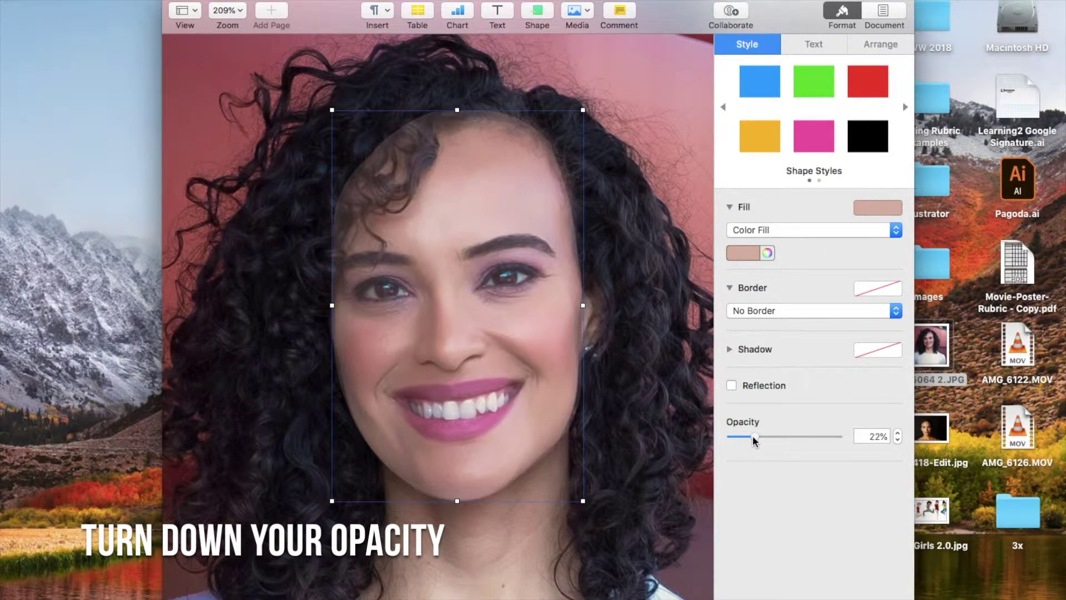
Lock the face shape in place, reselect it and unlock it again
click(884, 45)
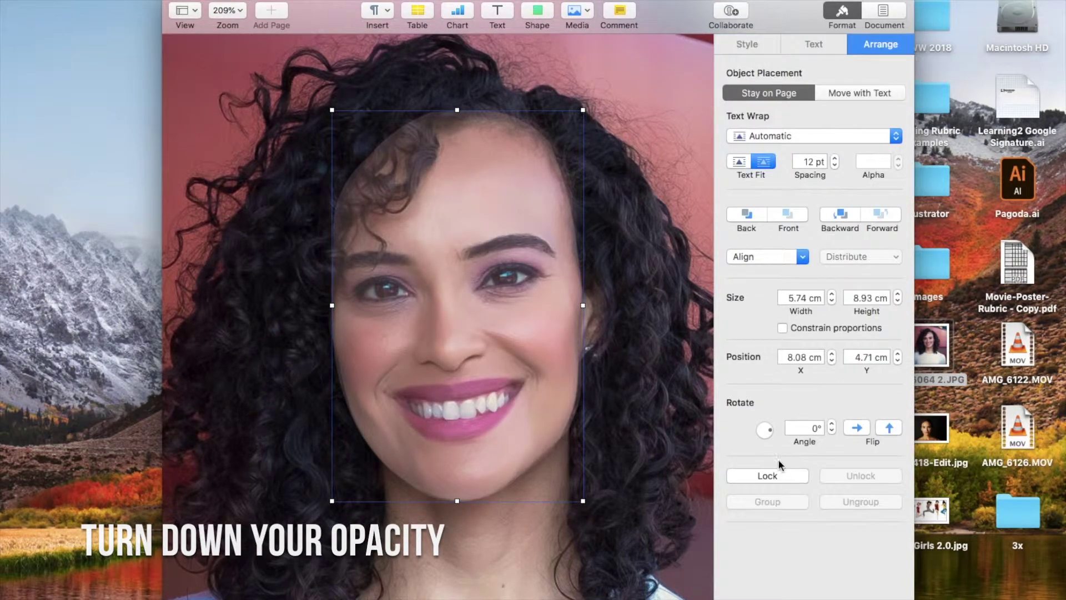
click(777, 475)
click(607, 359)
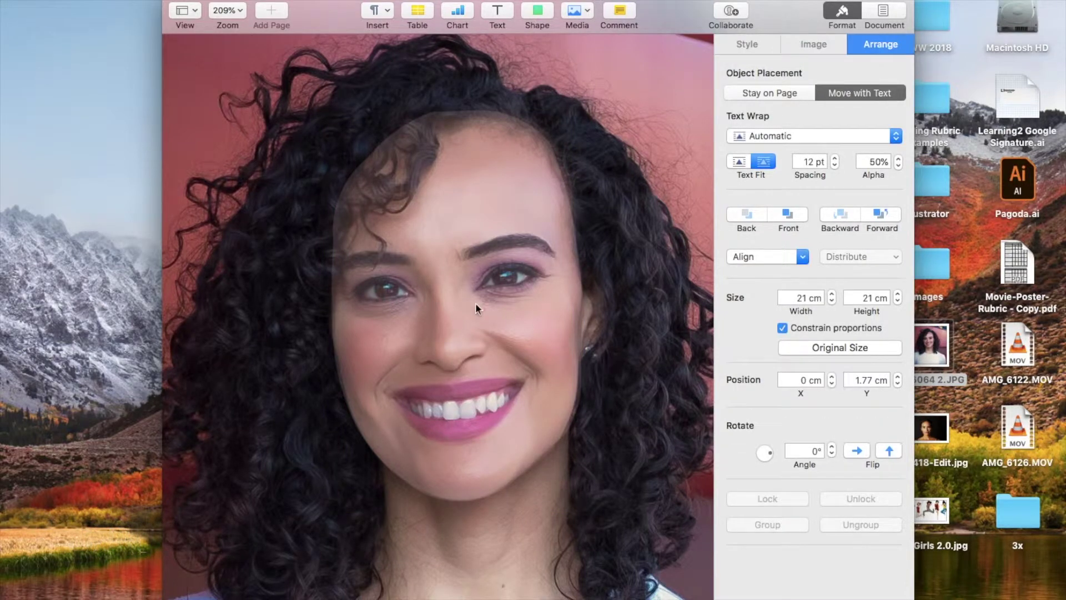
click(462, 302)
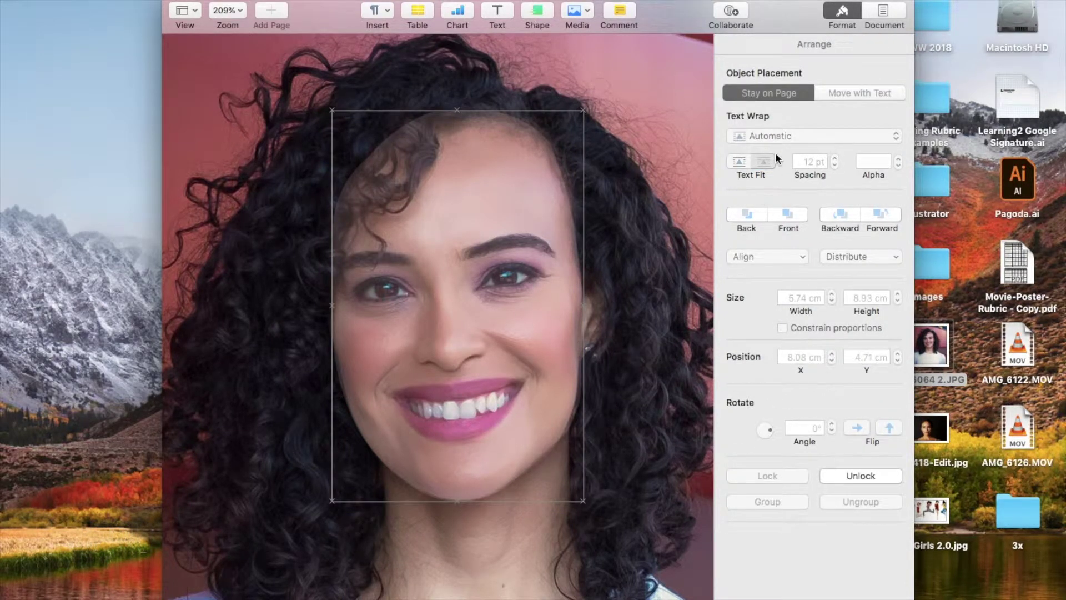
click(845, 473)
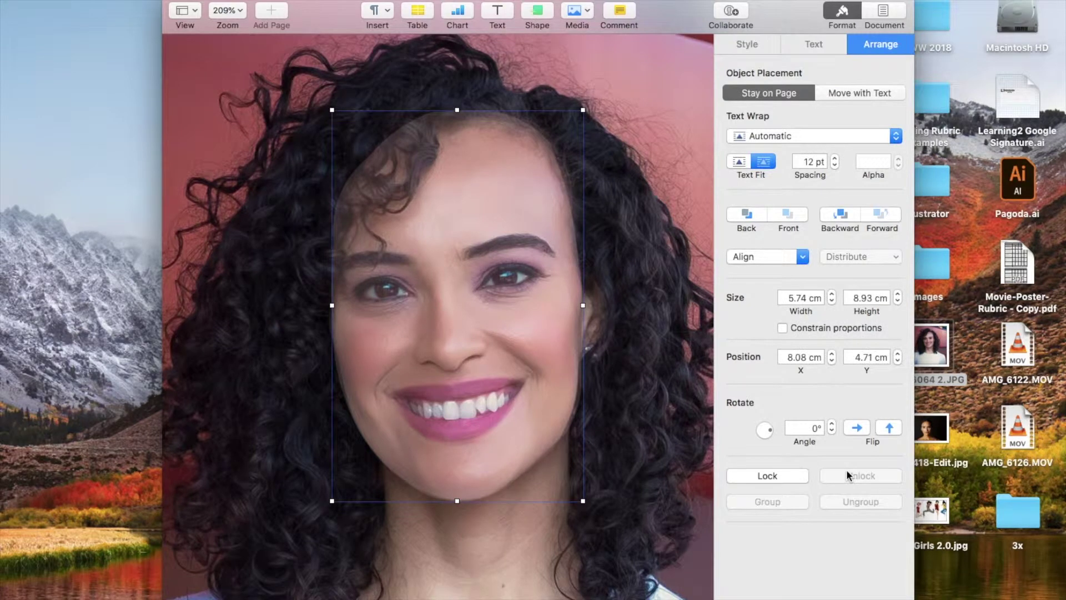
Begin a new Pen outline for the hair, tracing its inner edge from the right cheek down to the shoulder tips
click(655, 403)
scroll(540, 245, down, 3)
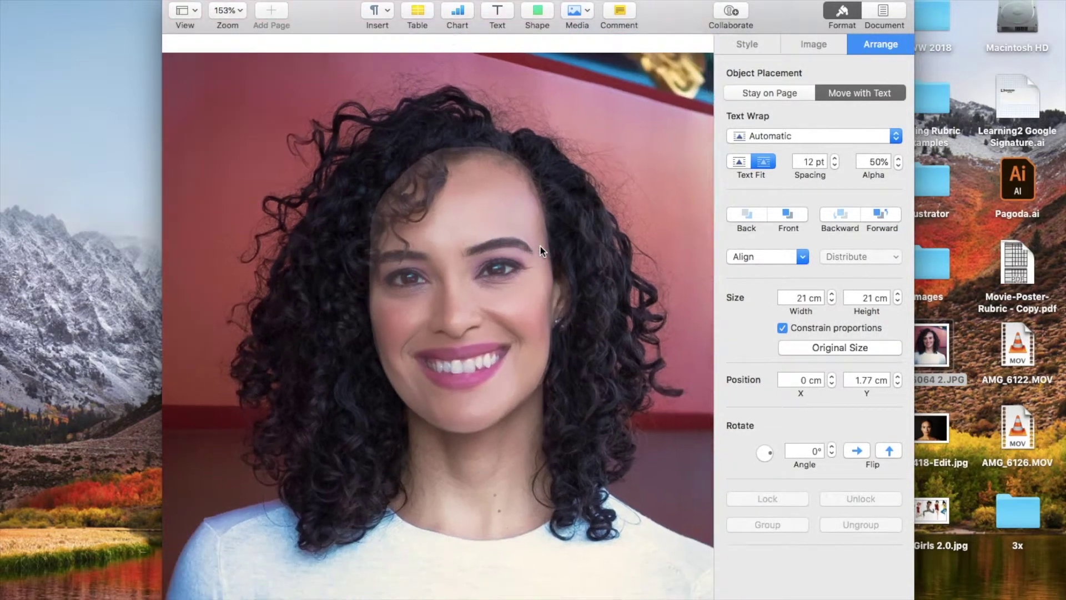
click(752, 49)
click(548, 10)
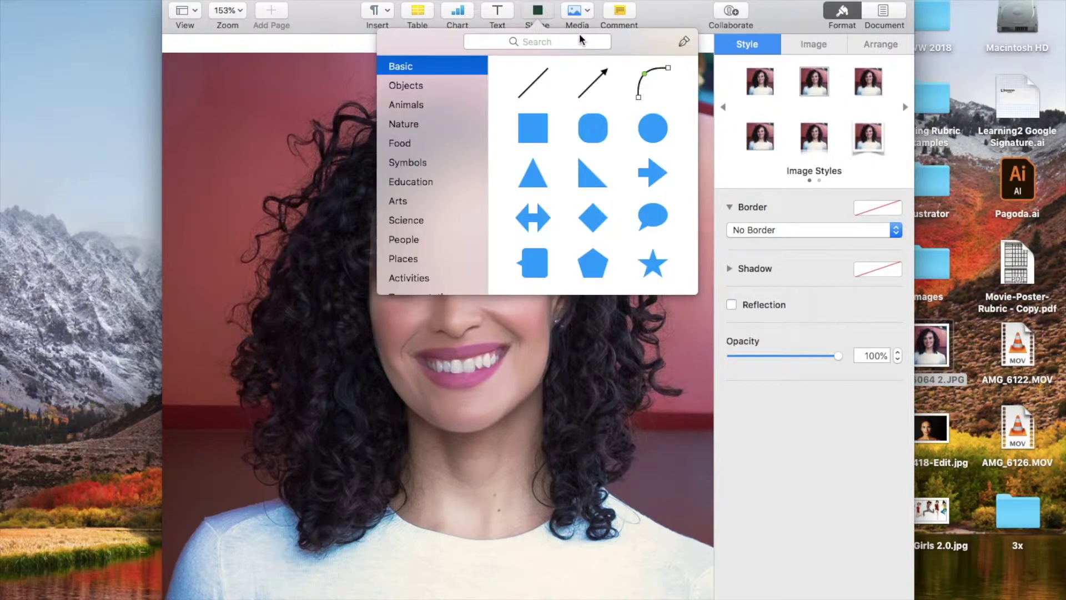
click(684, 42)
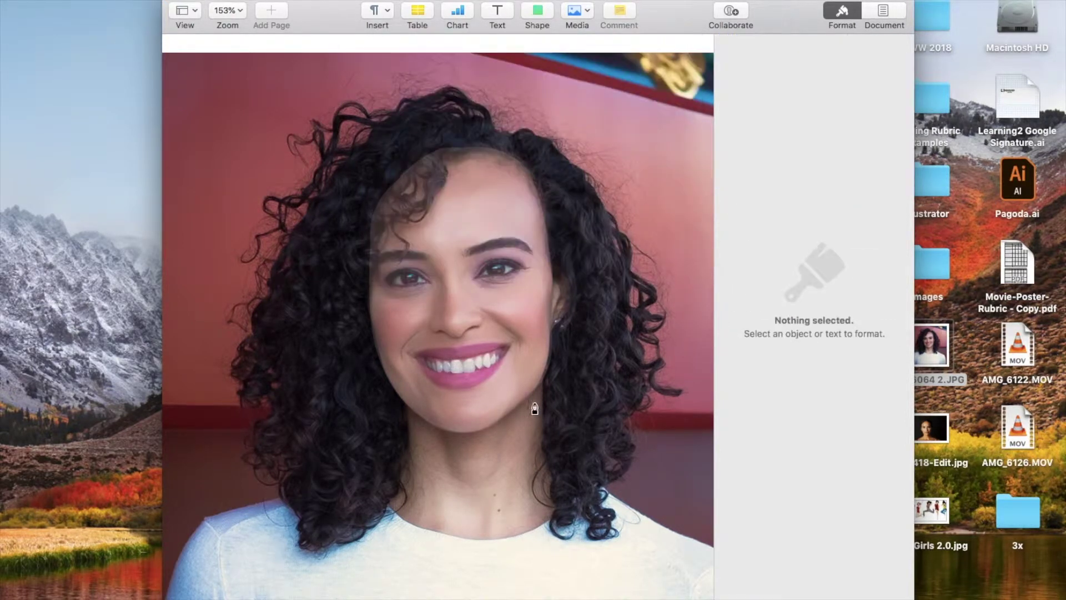
click(548, 376)
click(546, 403)
click(539, 446)
click(550, 487)
click(554, 508)
click(551, 530)
click(585, 534)
Continue the hair outline up the outer right edge of the curls and over the crown
click(587, 512)
click(614, 481)
click(646, 446)
click(623, 415)
click(654, 384)
click(667, 344)
click(629, 326)
click(636, 255)
click(617, 220)
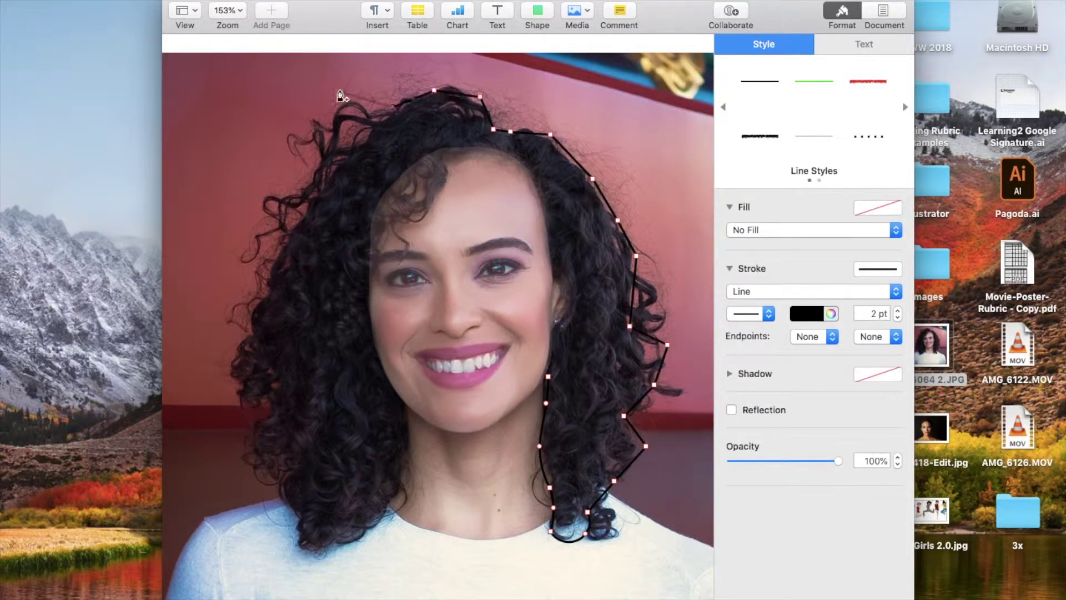
Trace the hair down the outer left side, around the lower tips and up the inner edge to the forehead curl
click(349, 542)
click(391, 393)
click(368, 306)
click(412, 257)
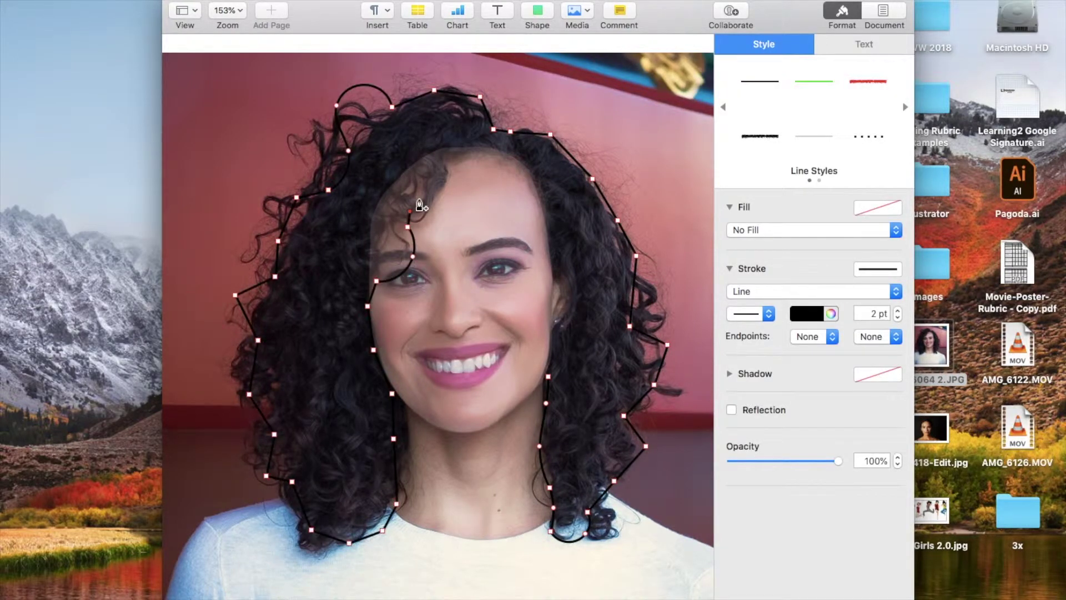
Trace the hairline across the forehead and down around the right ear, closing the hair outline at its starting point
click(442, 187)
click(494, 159)
click(546, 254)
click(549, 351)
click(548, 376)
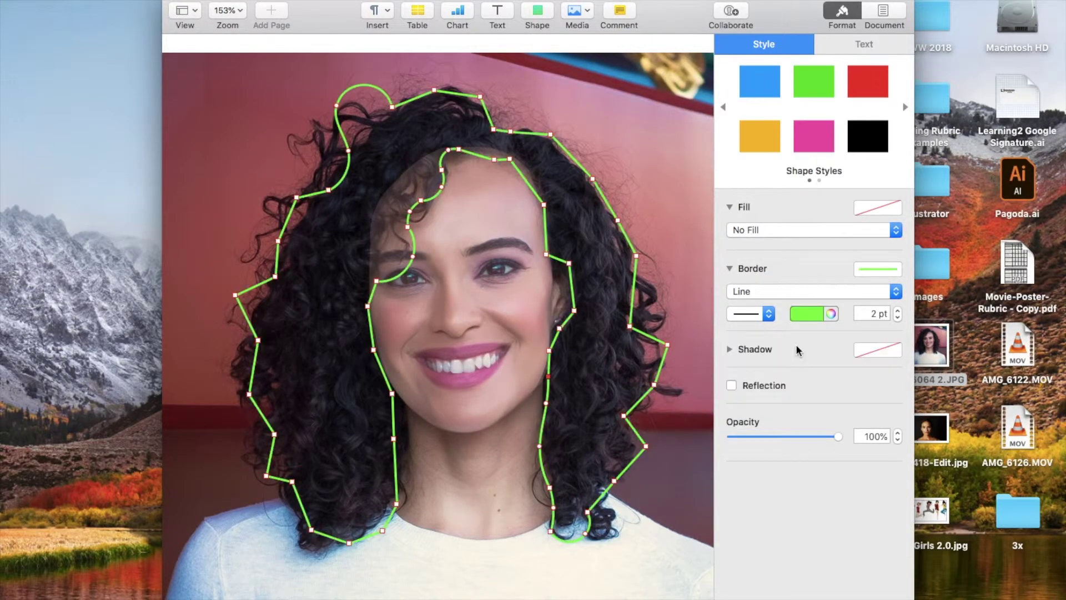
Reshape the outer right edge of the hair outline with added midpoints and moved points that follow the curls
drag(632, 291, 643, 293)
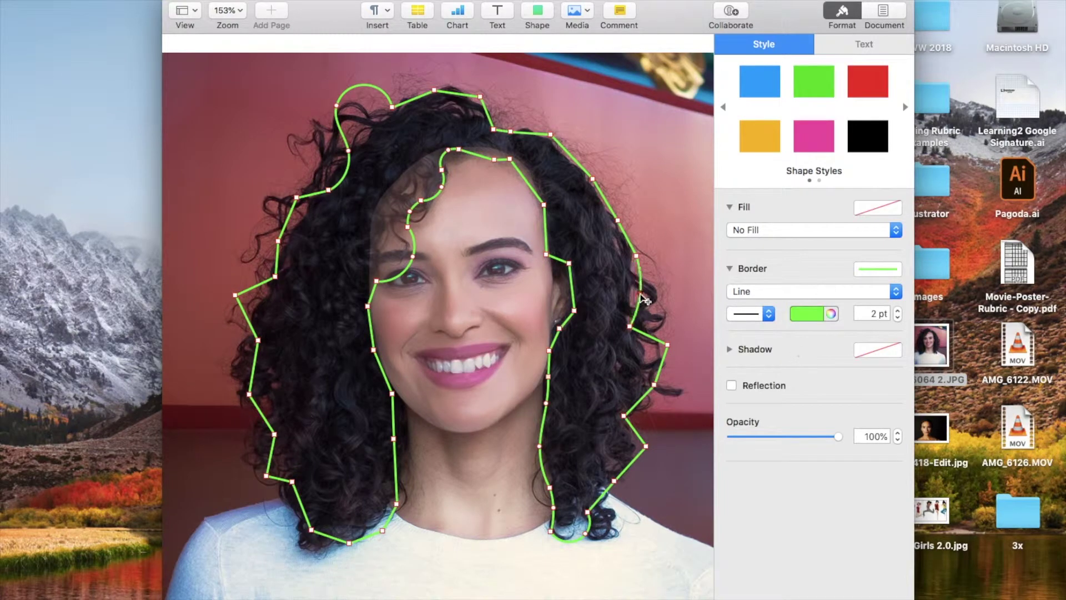
drag(636, 255, 628, 257)
drag(605, 199, 609, 197)
drag(592, 179, 559, 159)
drag(530, 132, 528, 124)
drag(486, 113, 471, 101)
Round the hair outline over the crown and down the upper left side by moving points and midpoints
drag(457, 93, 452, 86)
drag(413, 99, 414, 96)
drag(364, 85, 372, 120)
drag(287, 219, 278, 219)
drag(296, 197, 299, 204)
drag(276, 258, 284, 260)
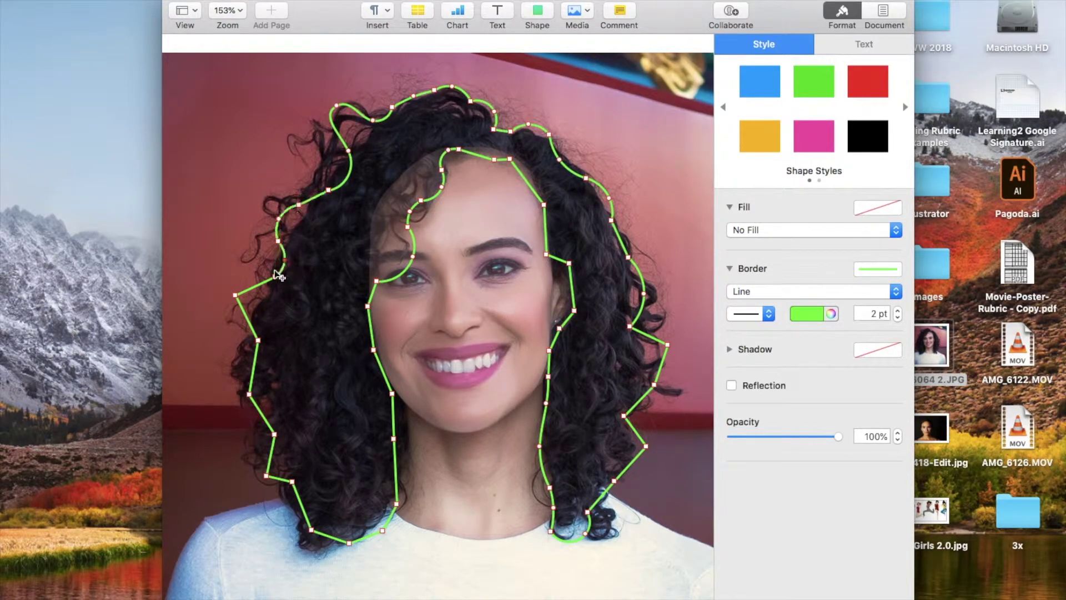
Curve the lower left side, bottom tips and lower inner left edge of the hair outline to match the curls
drag(236, 295, 262, 317)
drag(292, 482, 294, 468)
drag(330, 536, 334, 524)
drag(348, 542, 359, 543)
mouse_move(382, 530)
mouse_down()
mouse_move(378, 514)
mouse_move(373, 531)
mouse_up()
drag(387, 509, 402, 512)
drag(394, 471, 407, 470)
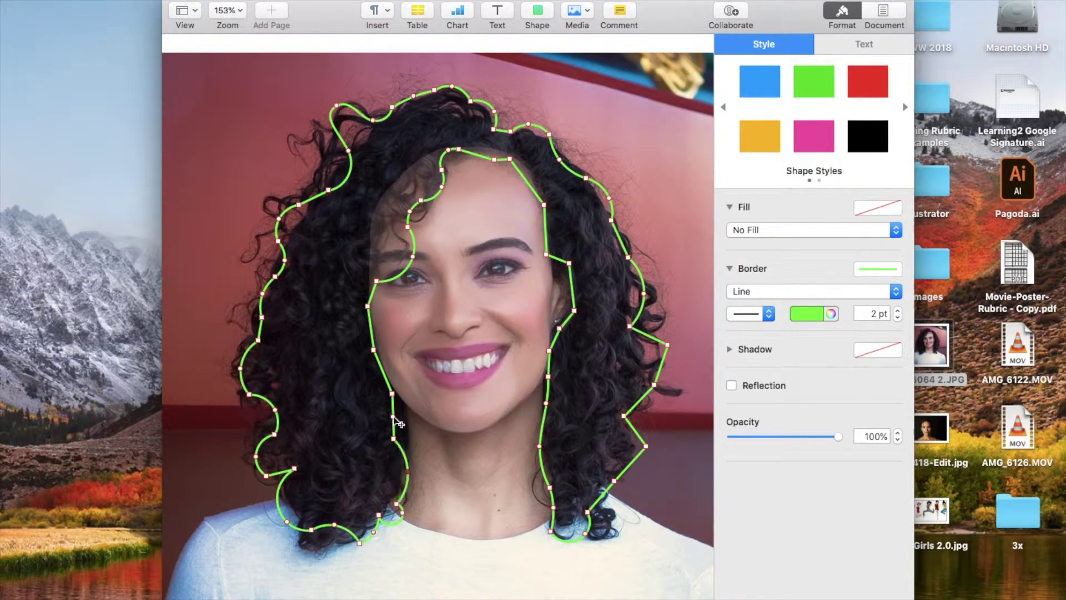
Adjust the hair outline's inner edge beside the left jaw, along the forehead hairline and around the right ear
drag(392, 416, 379, 408)
drag(476, 155, 480, 149)
drag(494, 159, 498, 154)
drag(526, 182, 523, 188)
drag(544, 204, 552, 253)
drag(569, 263, 561, 268)
drag(567, 290, 565, 319)
Refine the lower right curls and the upper left bump of the hair outline with adjusted midpoints
drag(631, 438, 629, 439)
drag(629, 462, 634, 475)
drag(601, 496, 609, 506)
drag(348, 175, 330, 159)
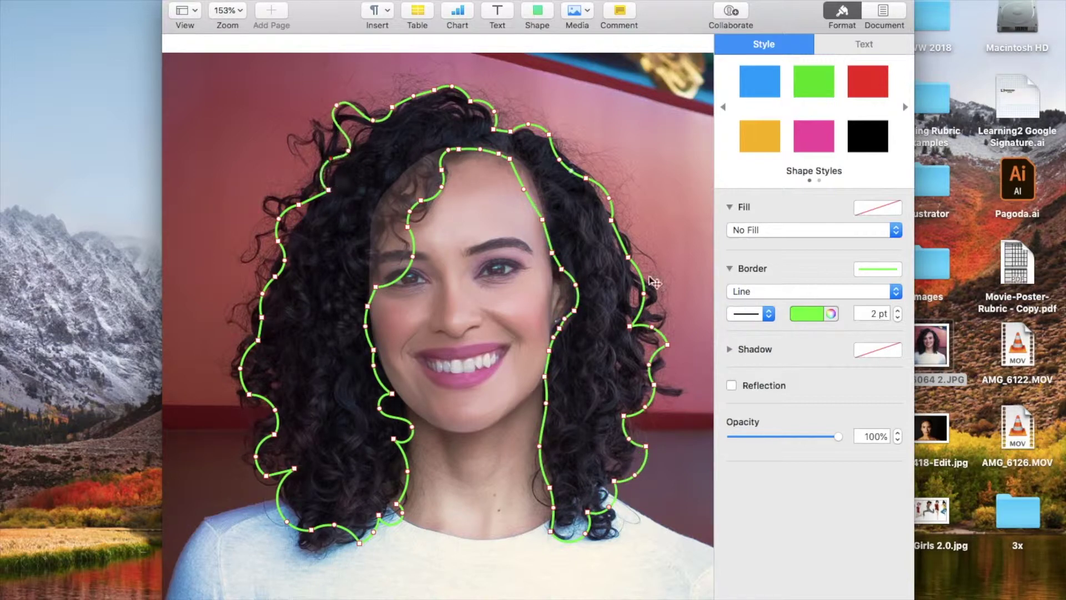
Give the hair shape a Color Fill and try dark tones sampled from the curls in the photo
click(800, 234)
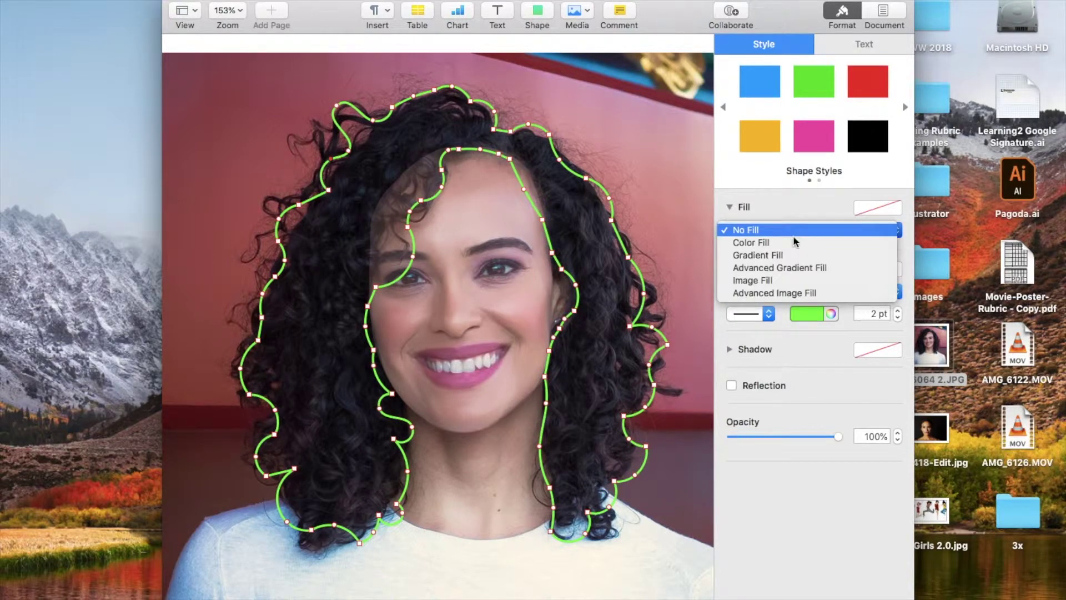
click(782, 242)
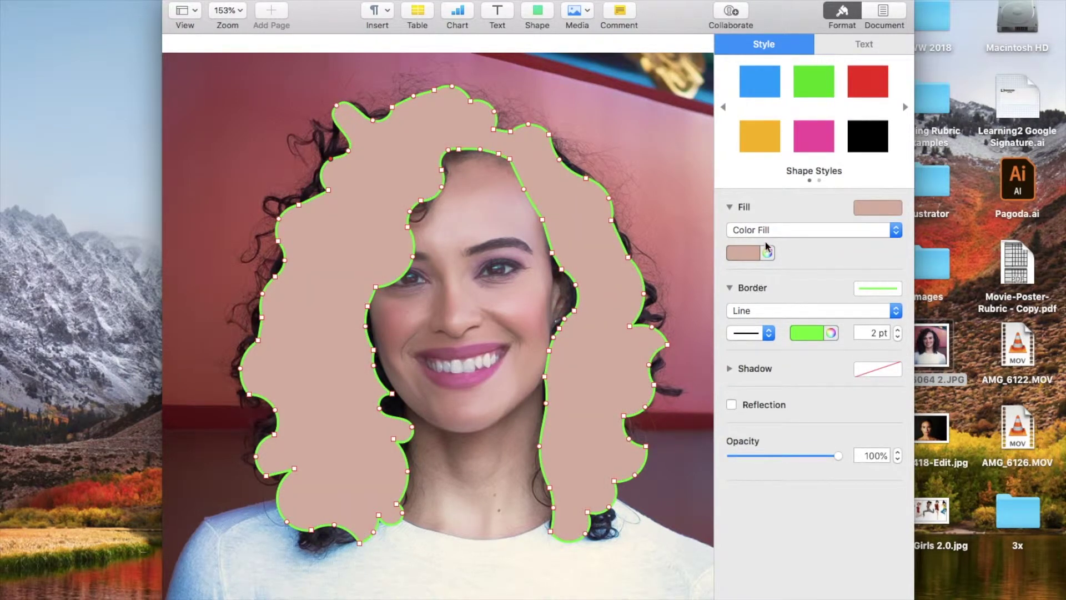
click(767, 254)
click(610, 429)
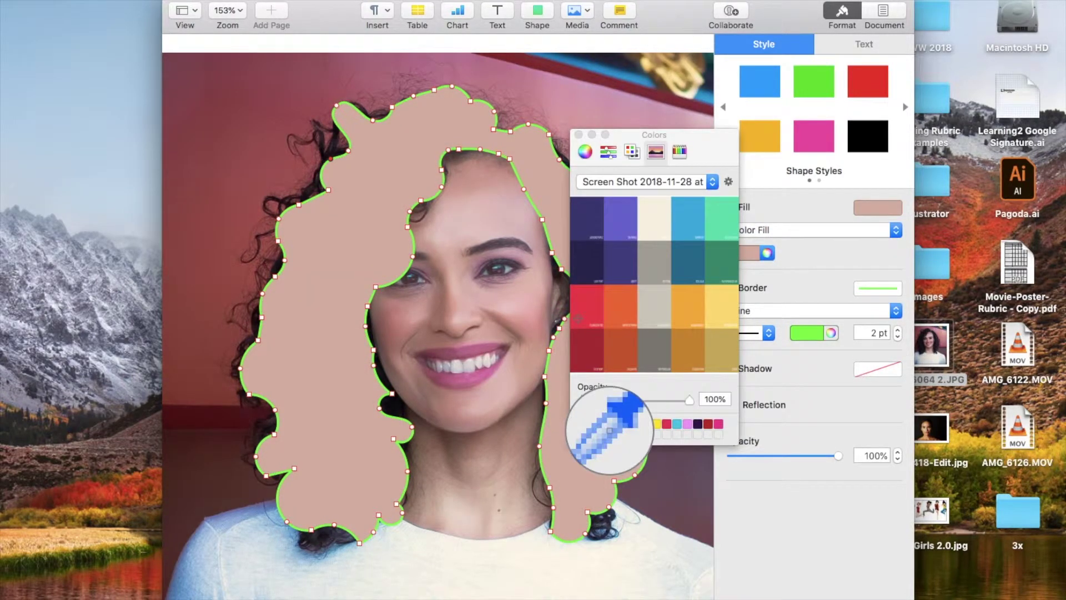
click(609, 527)
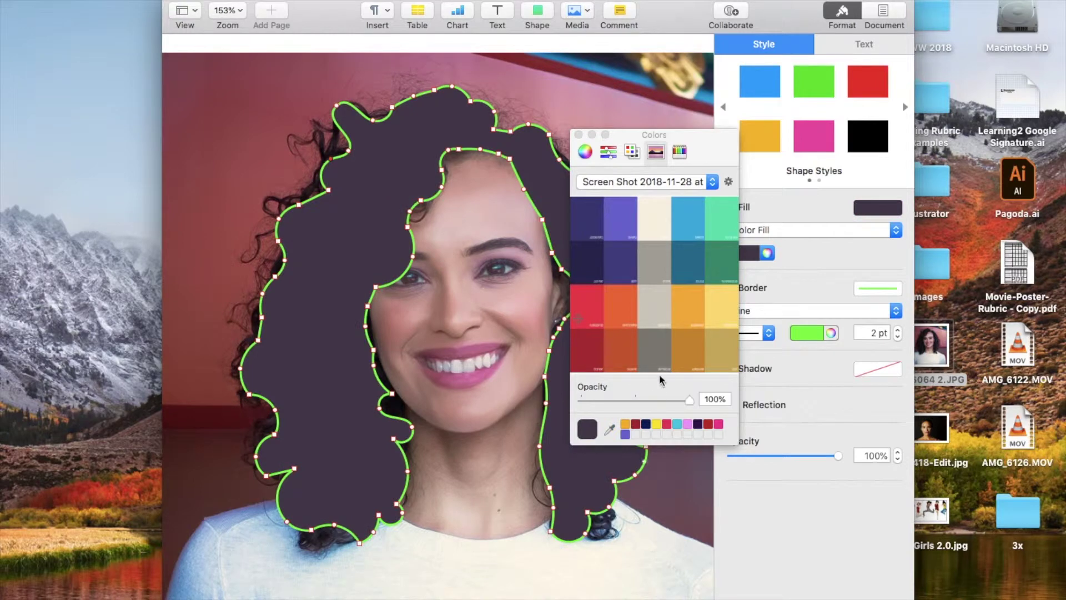
click(609, 431)
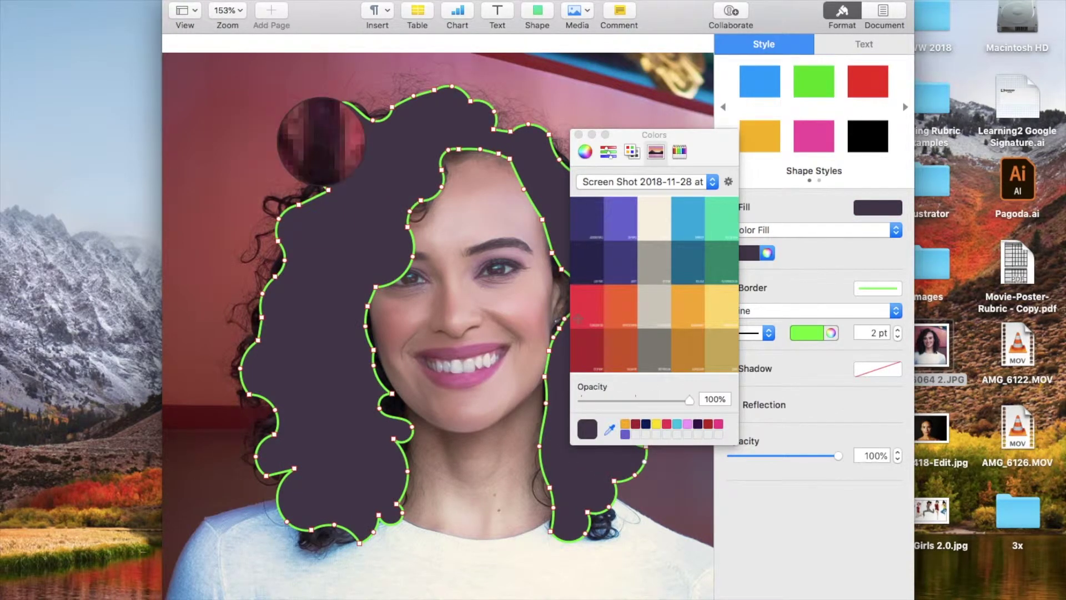
click(318, 145)
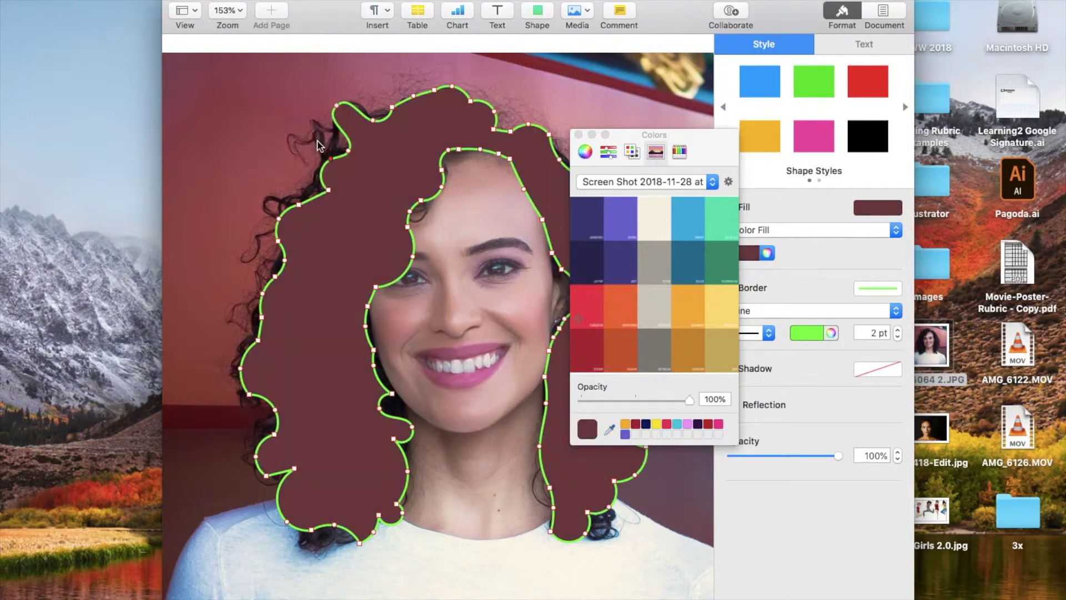
Fill the hair shape with the Apple palette's Brown and darken it to nearly black
click(586, 152)
click(611, 156)
click(627, 177)
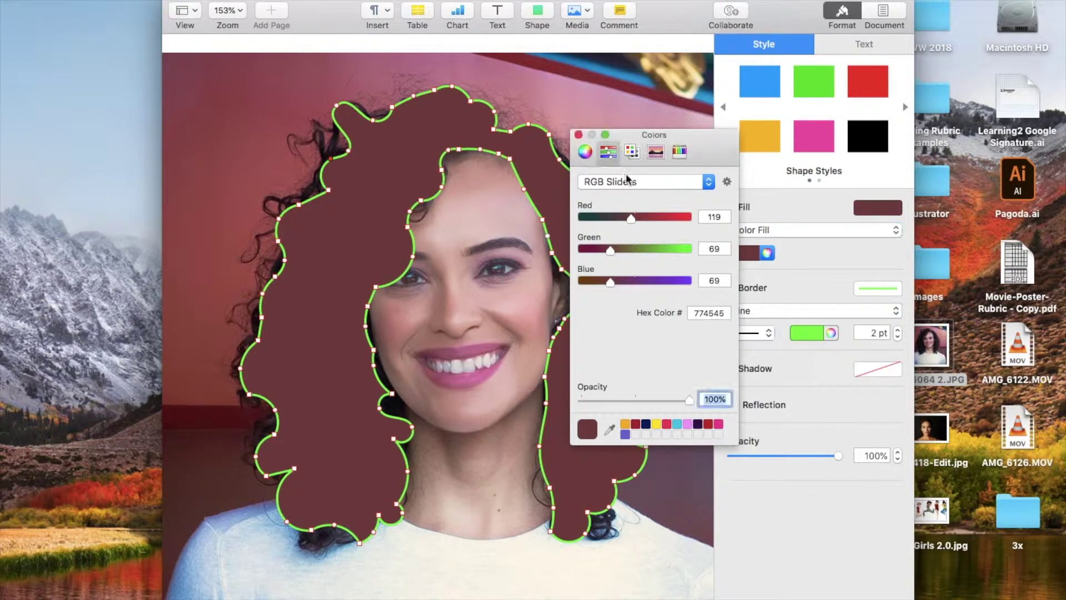
click(631, 152)
scroll(628, 237, up, 1)
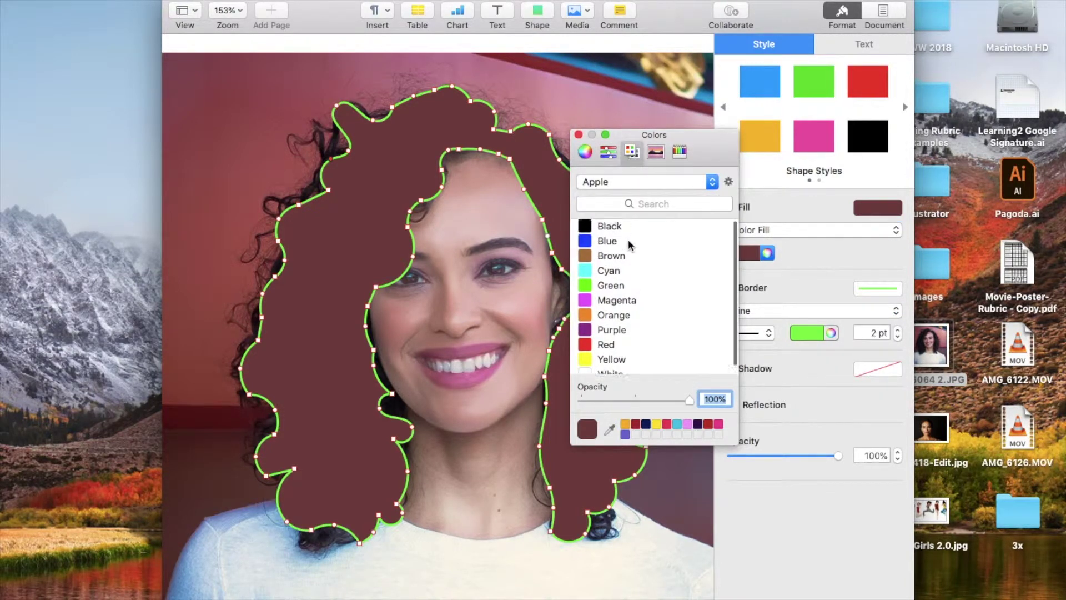
click(622, 254)
click(586, 151)
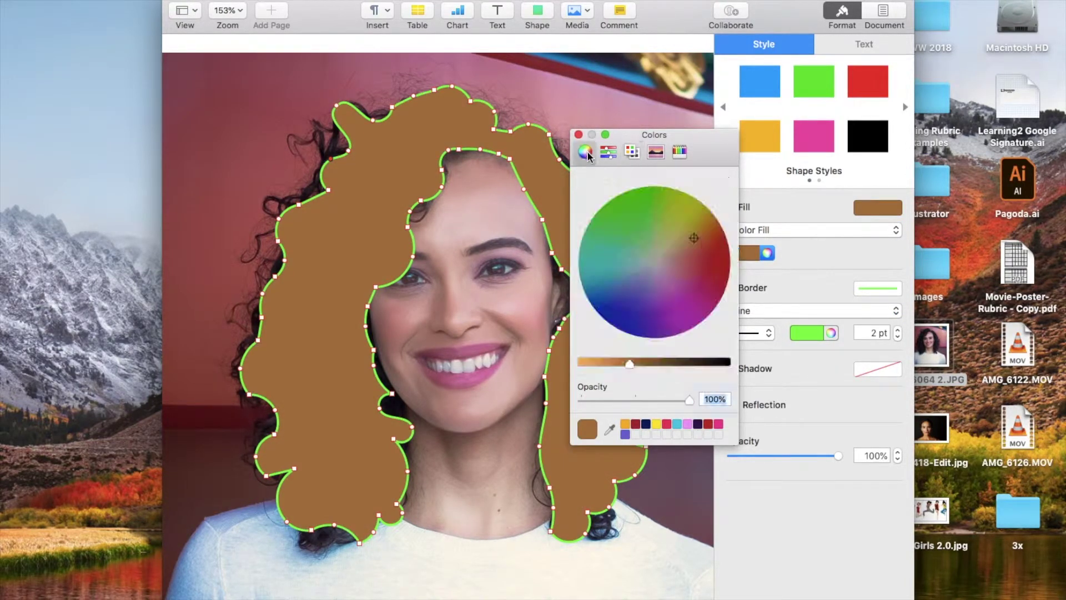
drag(629, 364, 712, 379)
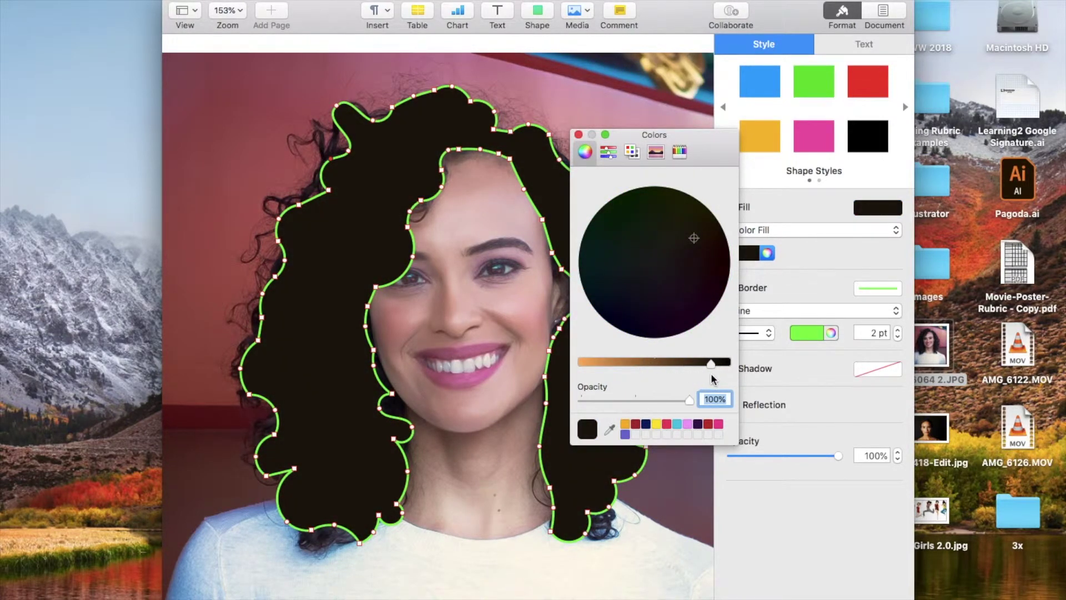
Set the hair shape to No Border and deselect it
click(578, 135)
click(757, 305)
click(751, 296)
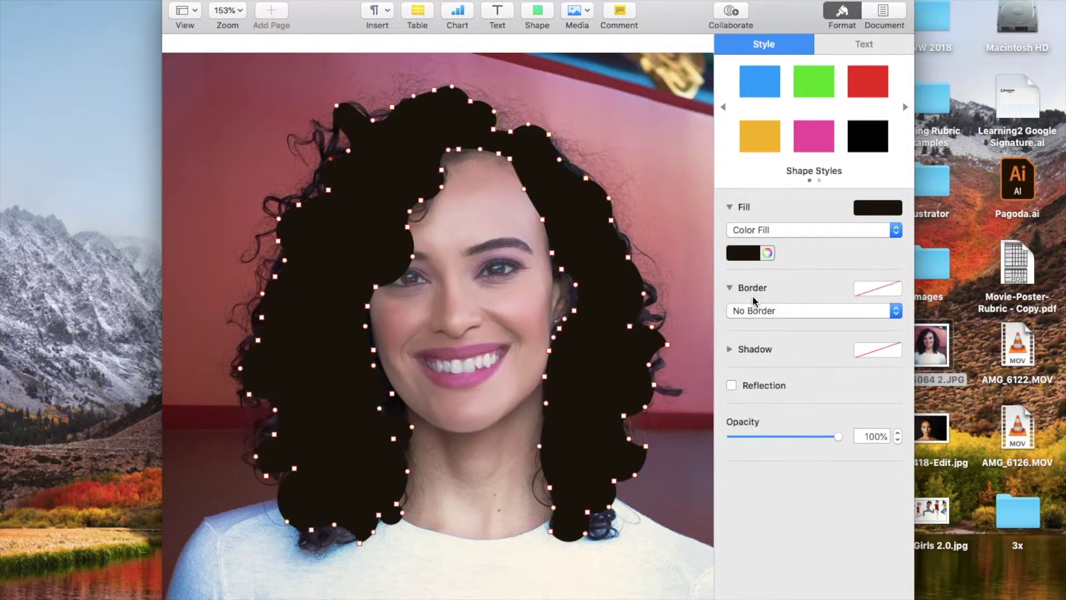
click(685, 228)
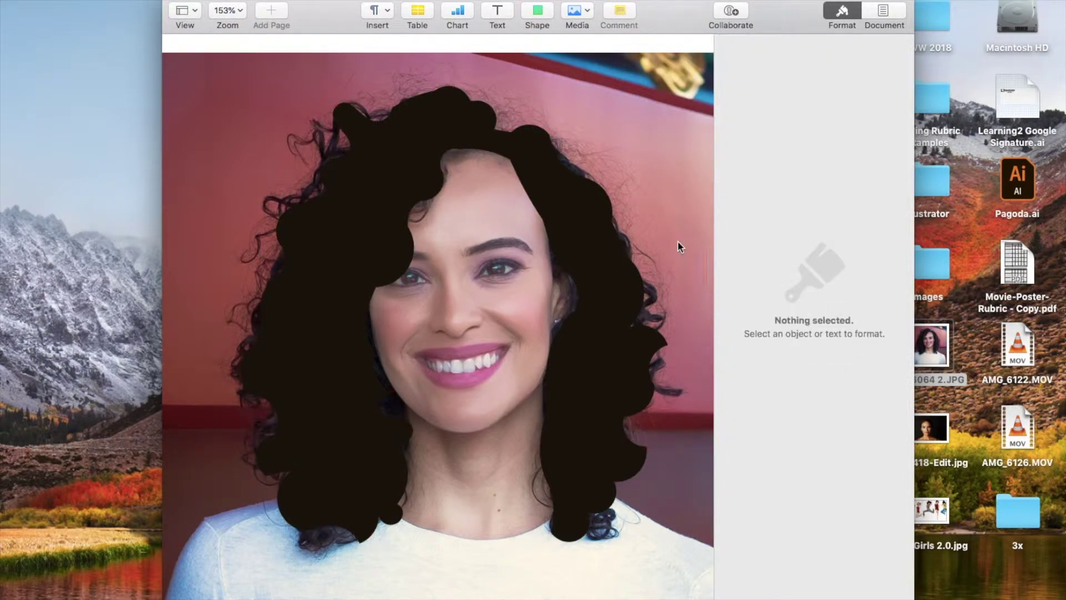
Raise the face shape's opacity to 100%
click(616, 349)
click(522, 348)
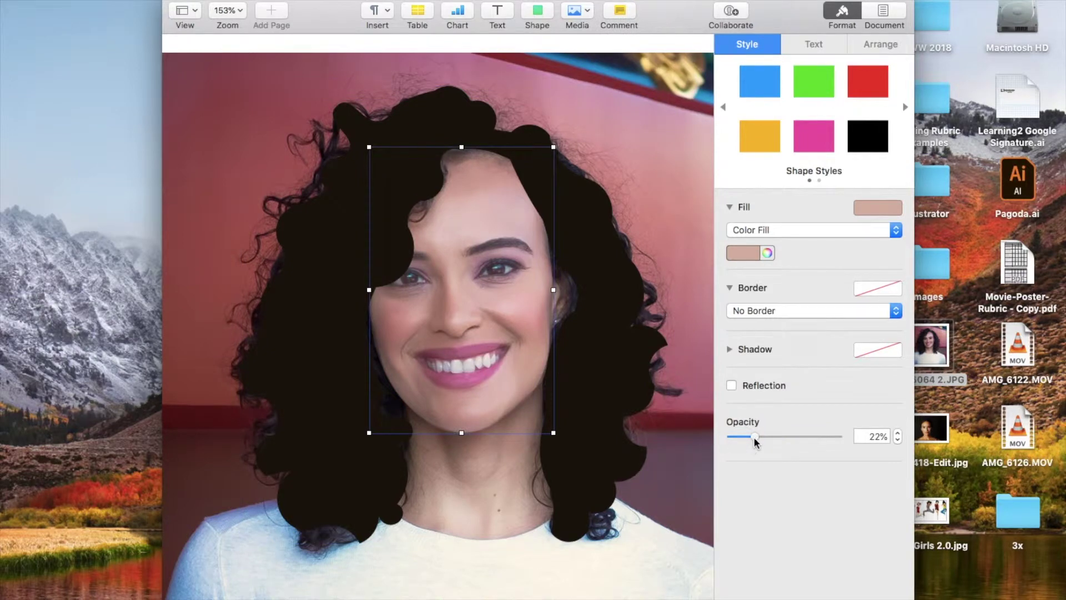
drag(755, 437, 888, 460)
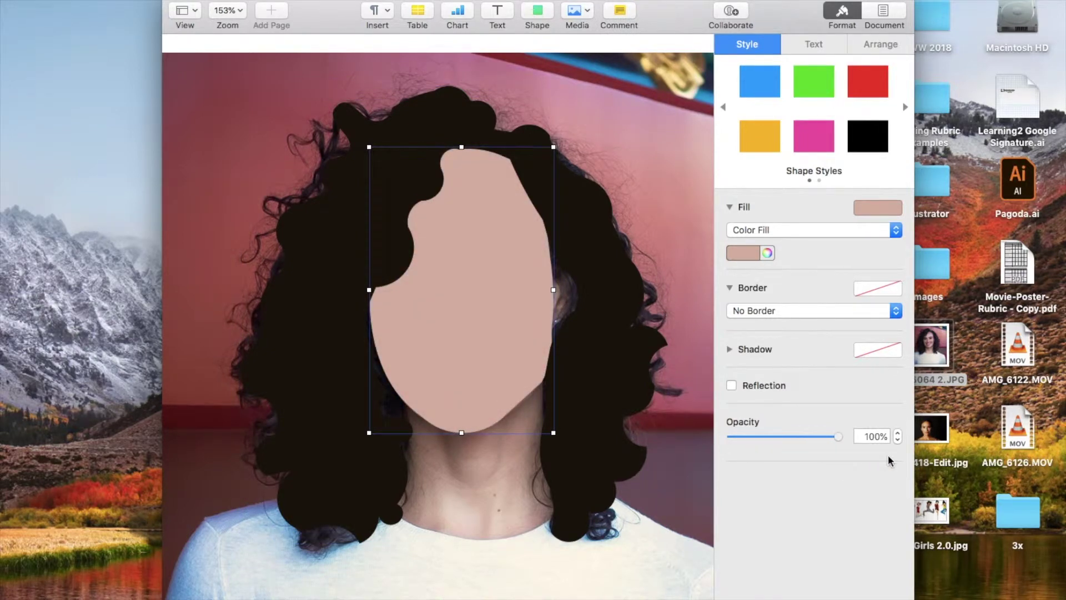
click(586, 204)
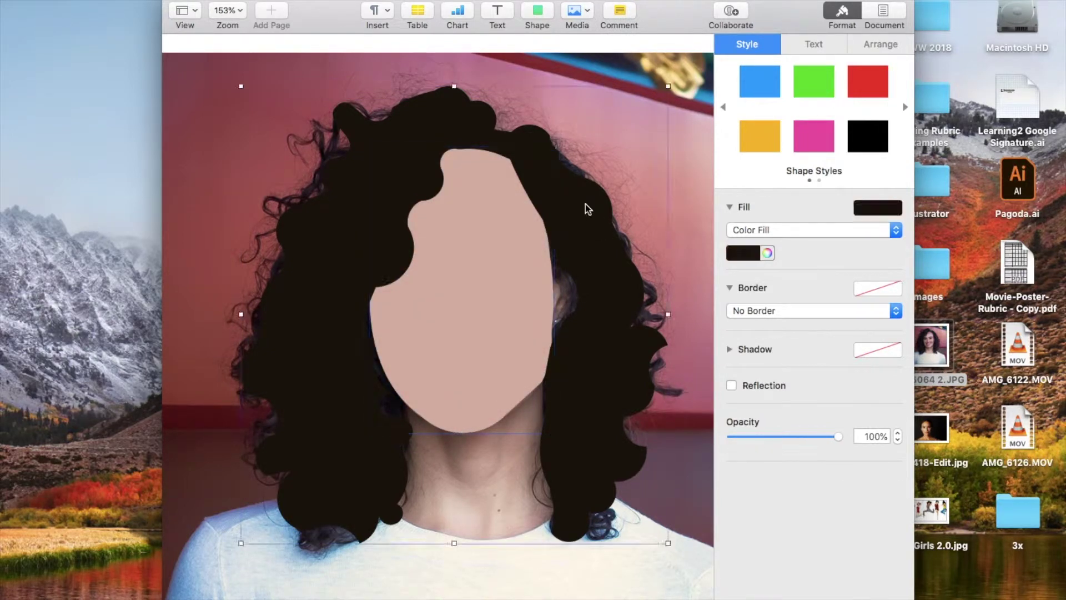
scroll(516, 175, up, 3)
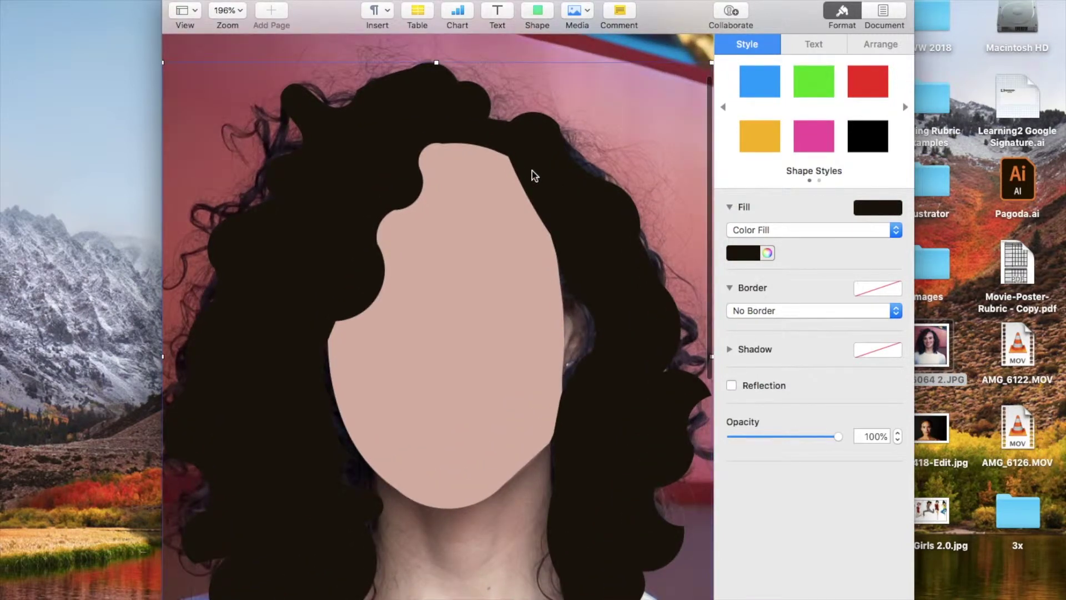
scroll(532, 171, down, 3)
scroll(532, 171, up, 4)
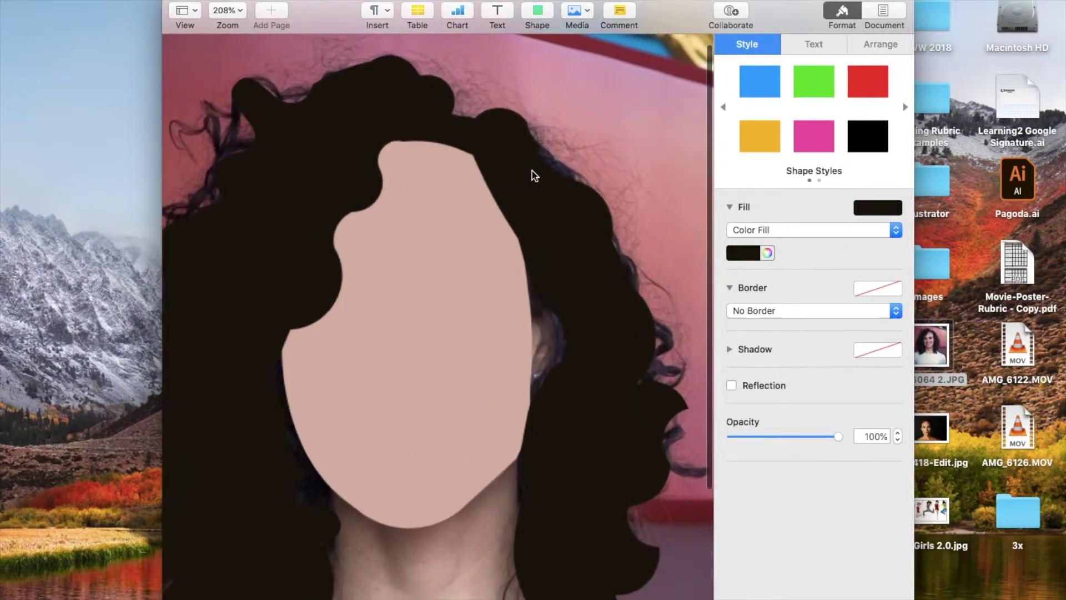
double_click(532, 171)
scroll(588, 179, down, 5)
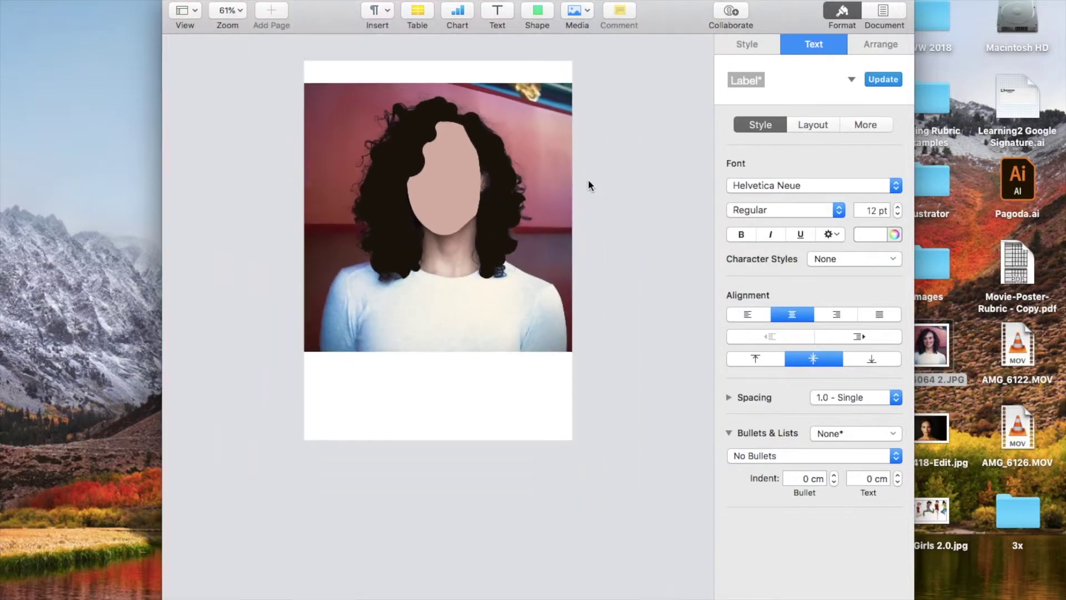
click(587, 181)
scroll(485, 166, up, 4)
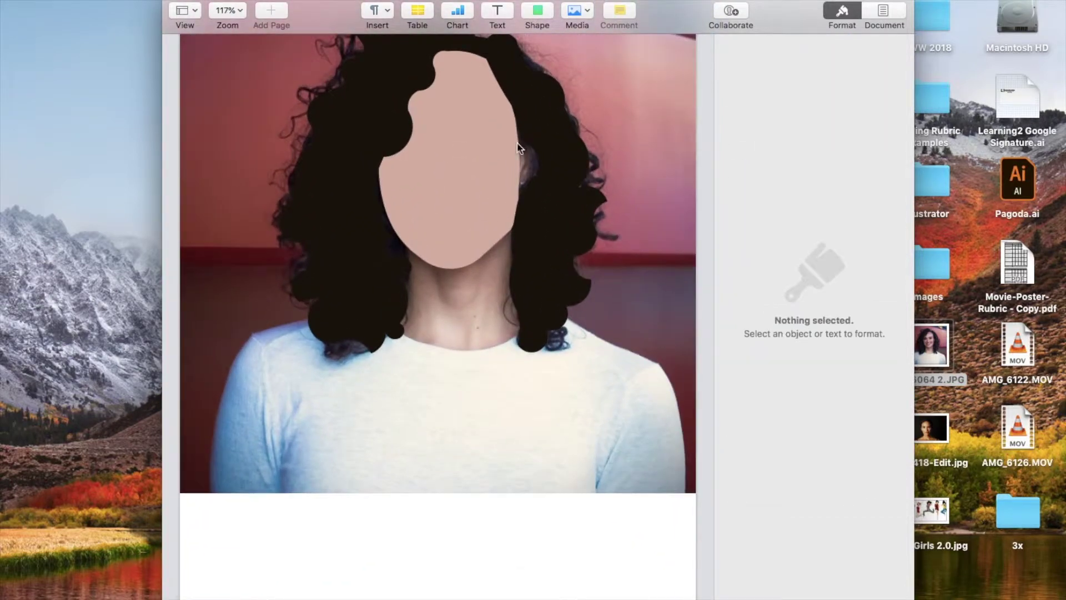
click(543, 130)
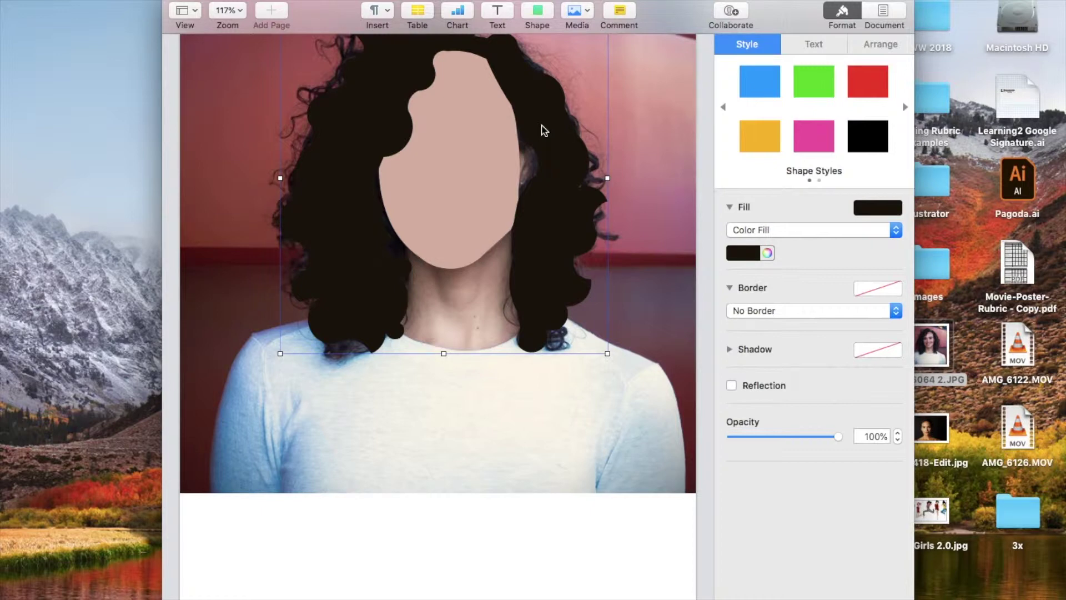
click(543, 127)
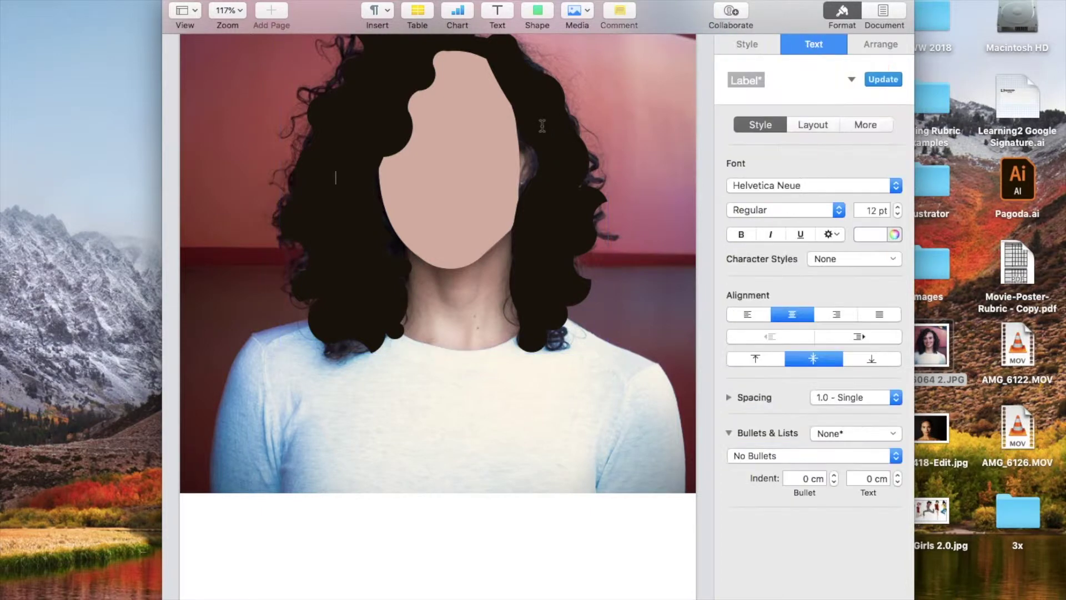
scroll(655, 203, down, 3)
scroll(654, 204, up, 1)
Make the hair shape editable and examine its outline points around the face and curls
click(536, 198)
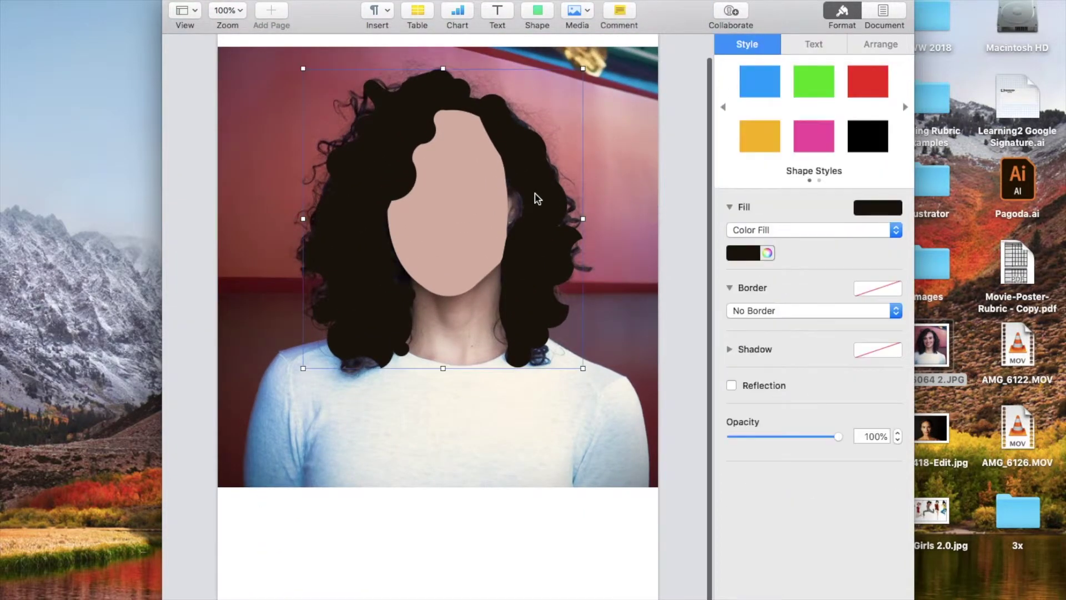
ctrl+click(537, 198)
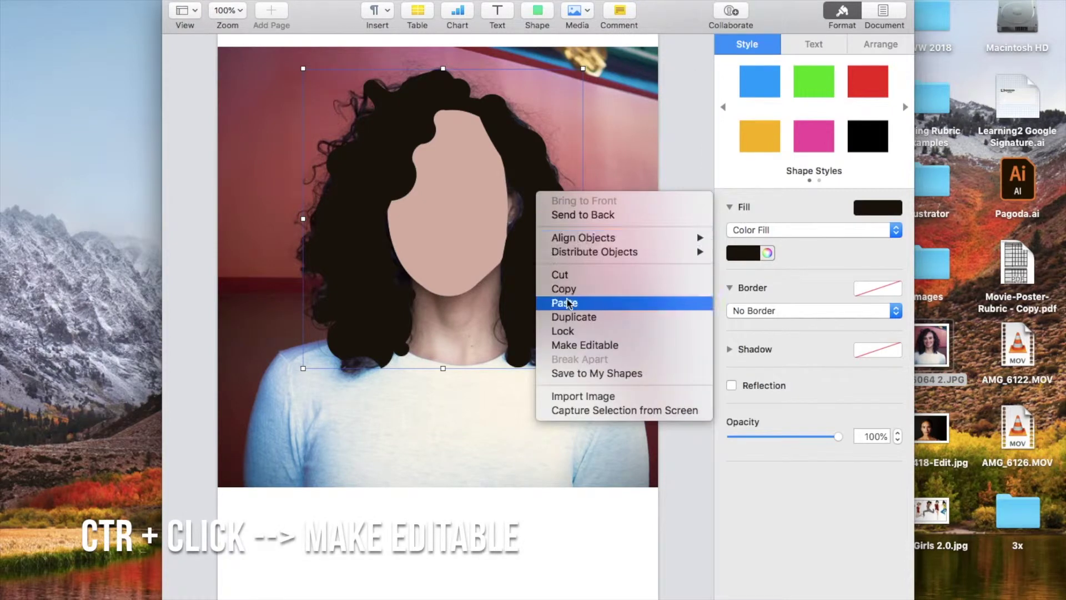
click(585, 347)
scroll(549, 136, up, 5)
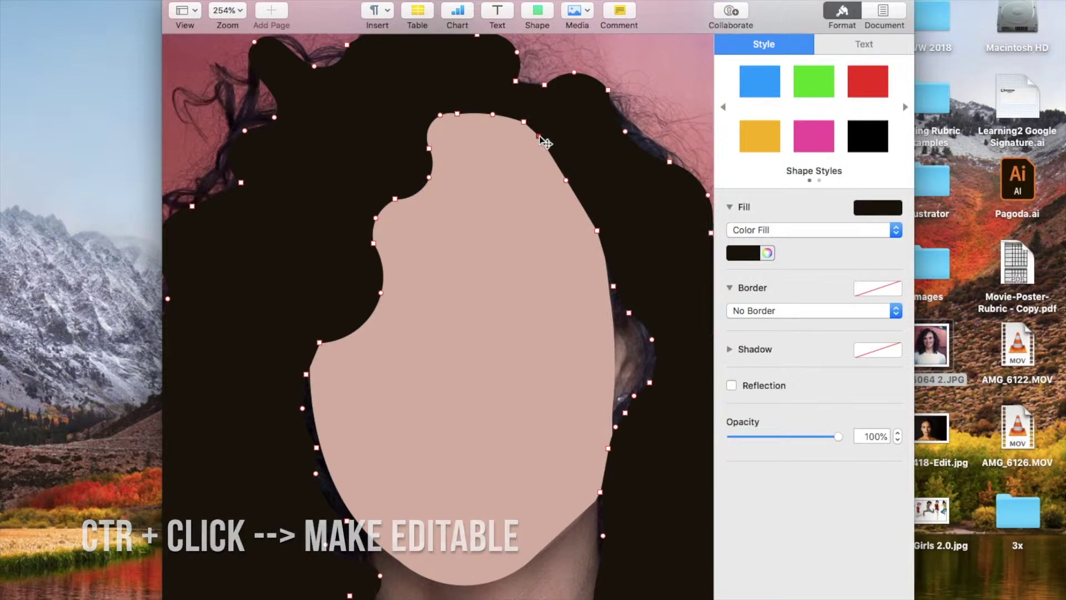
scroll(564, 197, down, 2)
scroll(564, 197, down, 2)
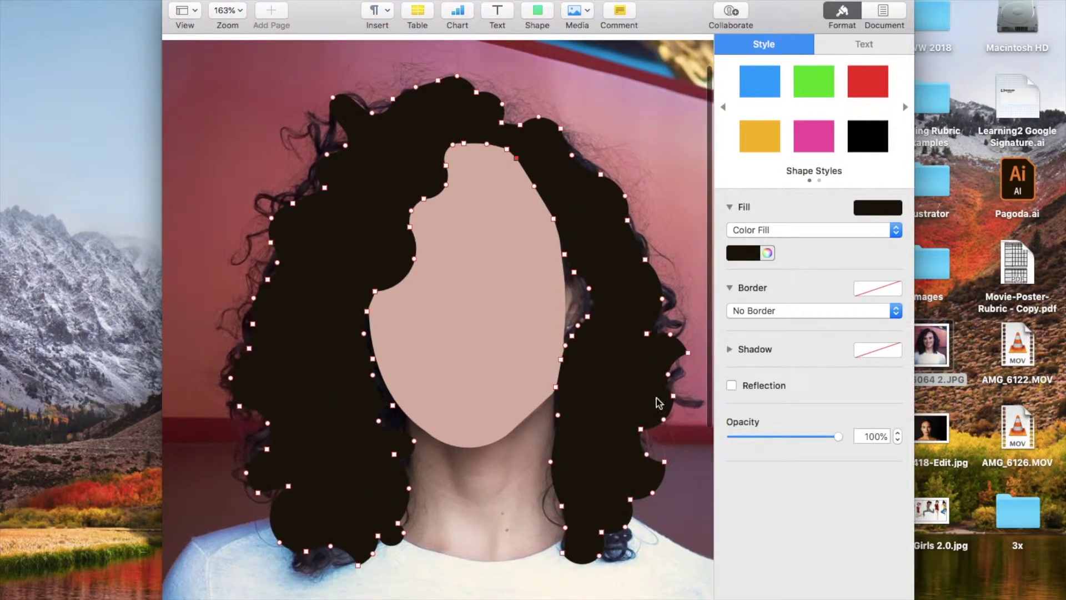
click(699, 454)
Trace the exposed ear beside the face as a closed custom Pen shape
scroll(701, 455, down, 1)
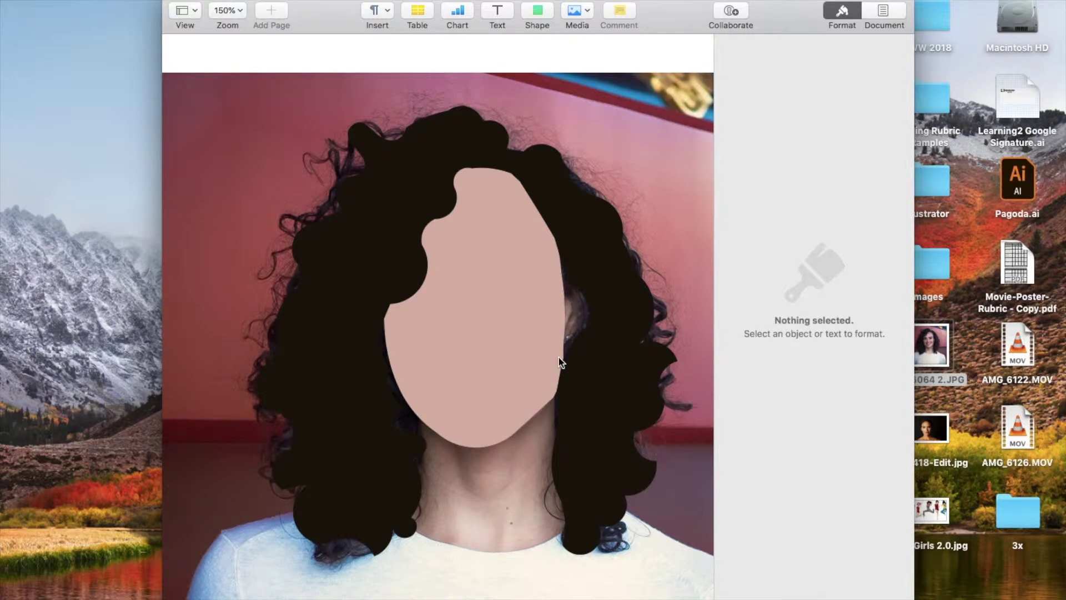
click(531, 17)
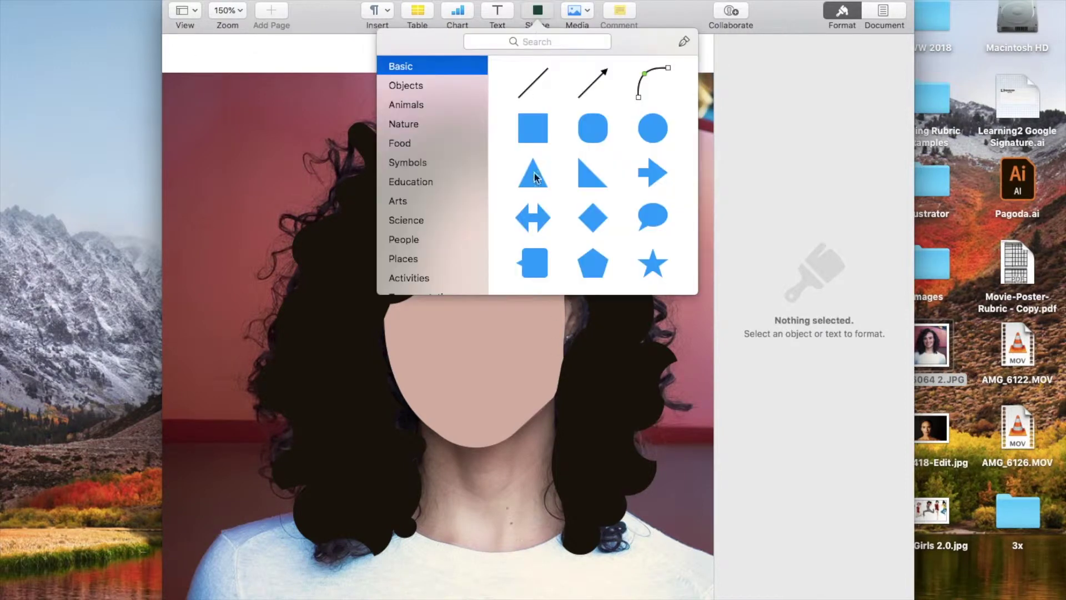
click(684, 42)
click(581, 334)
click(560, 296)
click(573, 283)
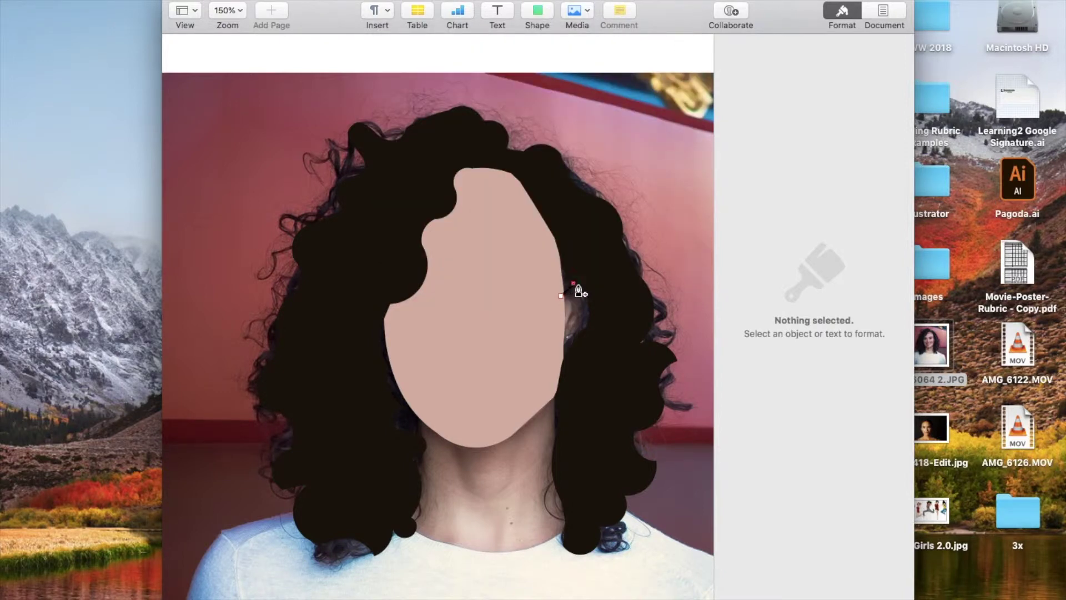
click(585, 291)
click(592, 312)
click(586, 324)
click(562, 355)
click(560, 296)
Fill the ear shape with the skin tone sampled from the face and remove its border
key(super+shift+period)
click(761, 232)
click(767, 252)
click(609, 428)
click(464, 375)
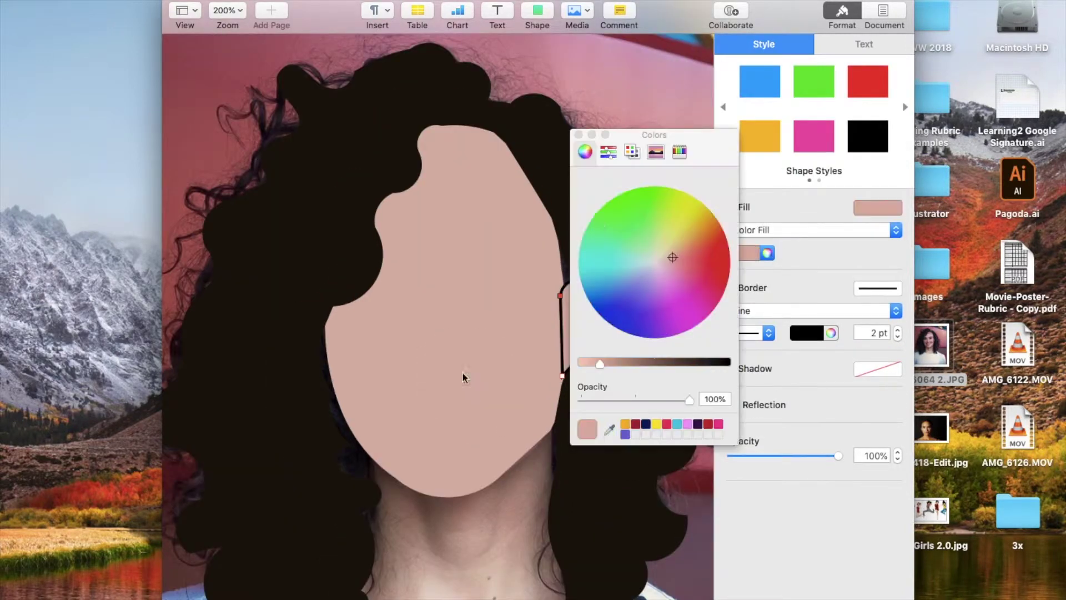
click(754, 310)
Smooth the ear's outer curve by repositioning its outline points
drag(603, 317, 598, 317)
drag(595, 304, 594, 333)
scroll(591, 331, up, 3)
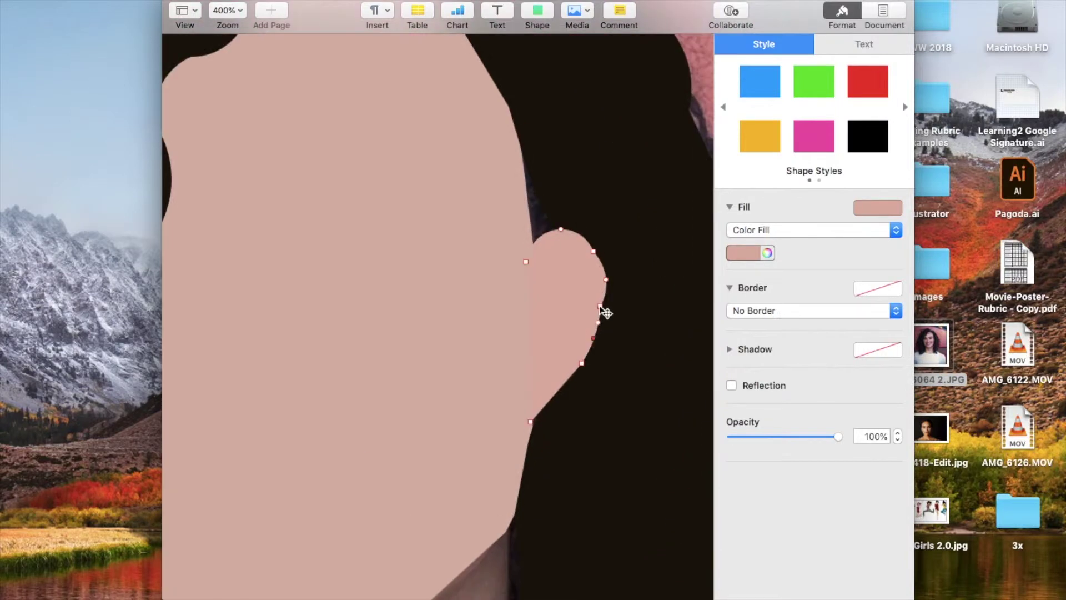
scroll(541, 249, down, 5)
scroll(541, 249, up, 5)
Fine-tune the ear shape's size and position against the side of the face
click(649, 208)
drag(661, 162, 654, 176)
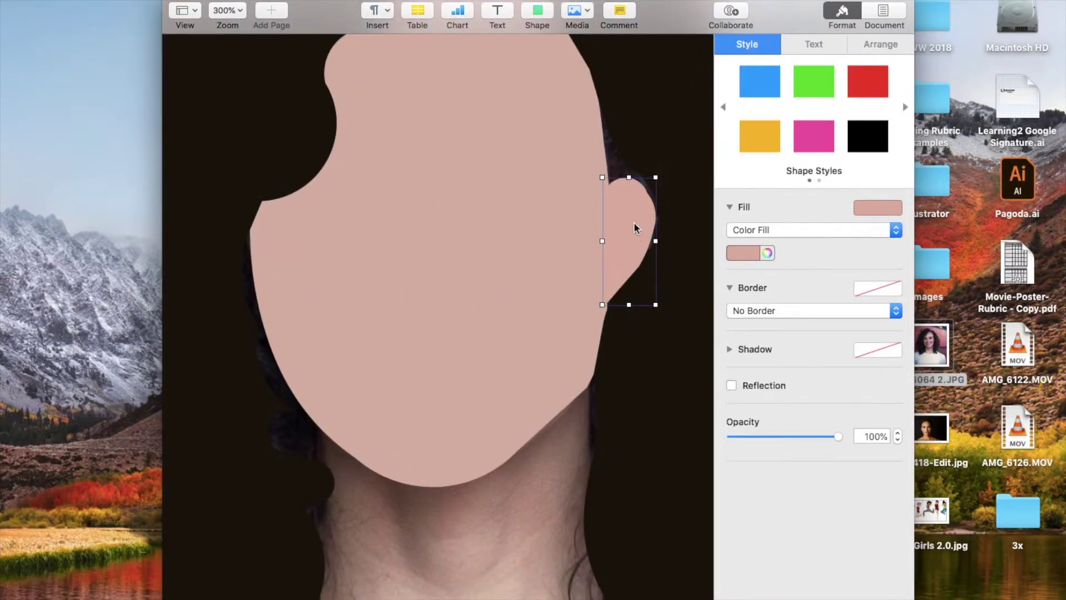
drag(634, 223, 632, 226)
click(697, 254)
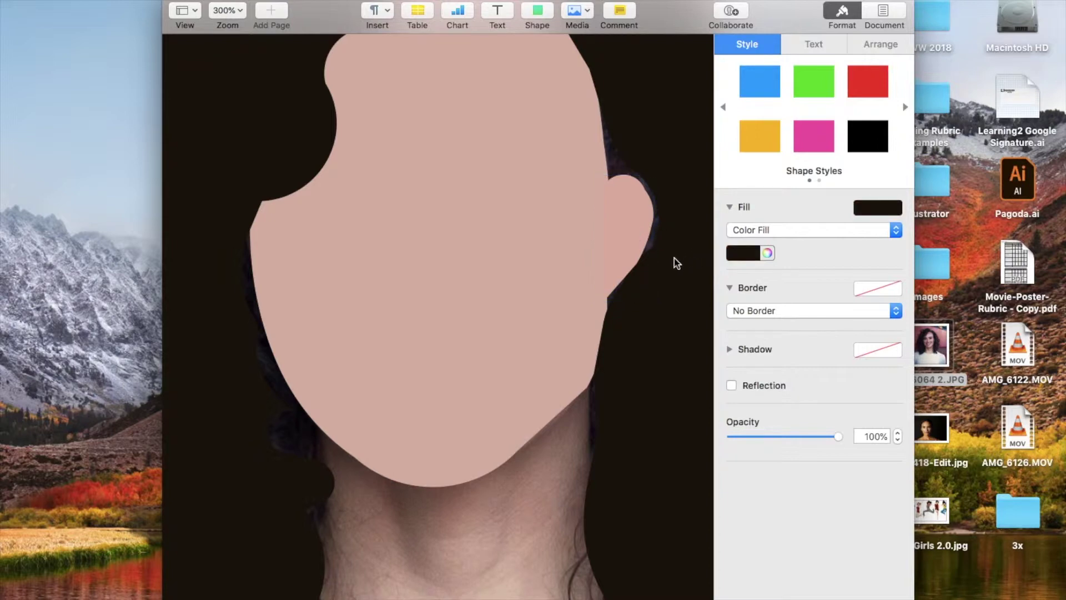
double_click(674, 259)
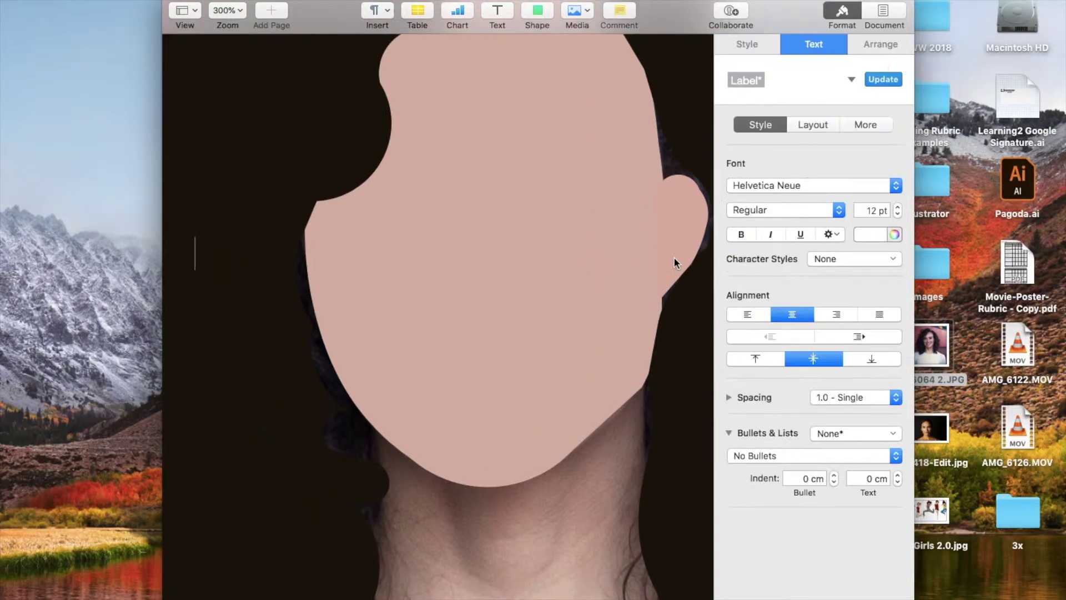
key(super+minus)
scroll(686, 290, down, 5)
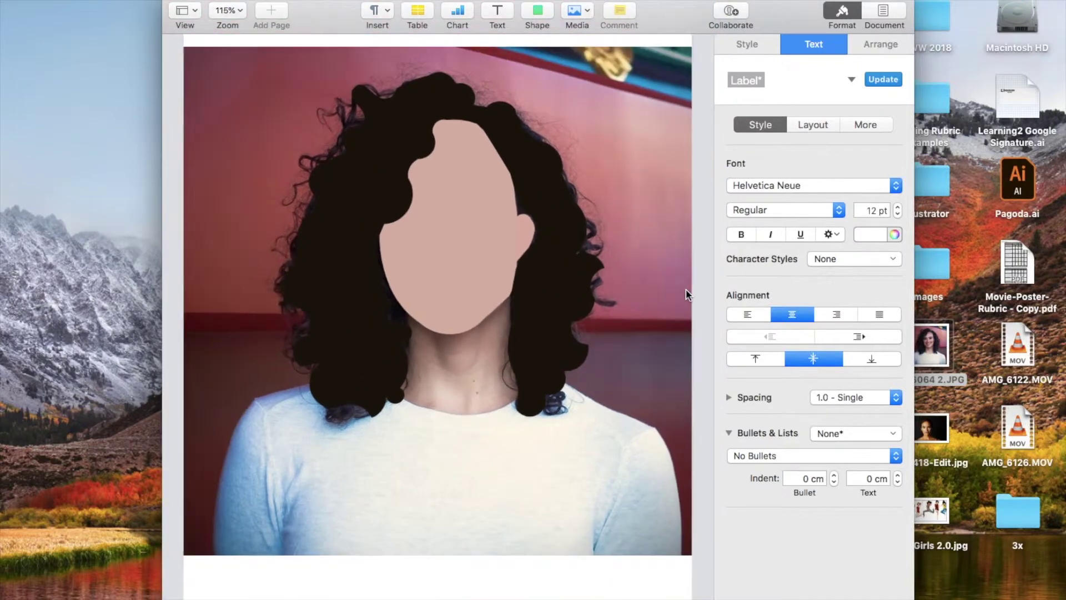
click(707, 297)
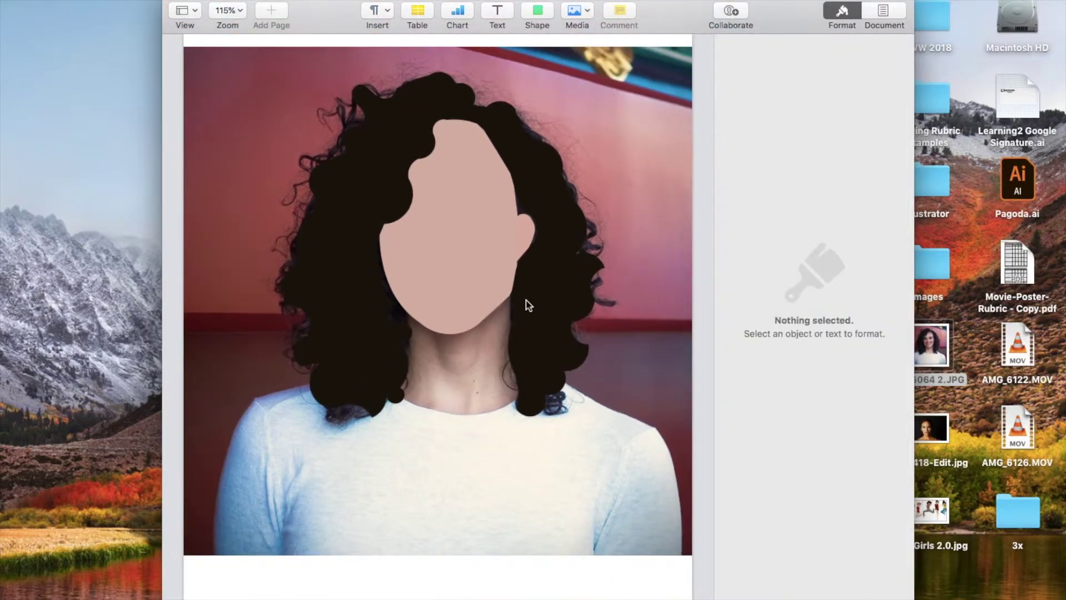
Make the hair shape editable and move its inner outline points flush against the face edge and around the ear
click(527, 305)
right_click(527, 305)
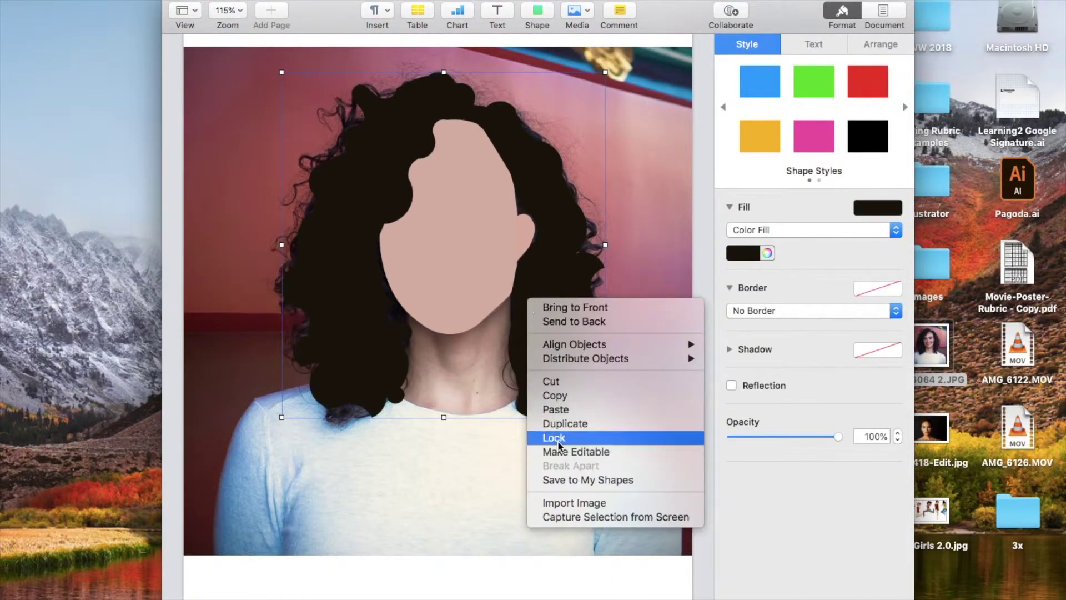
click(549, 452)
scroll(505, 99, up, 5)
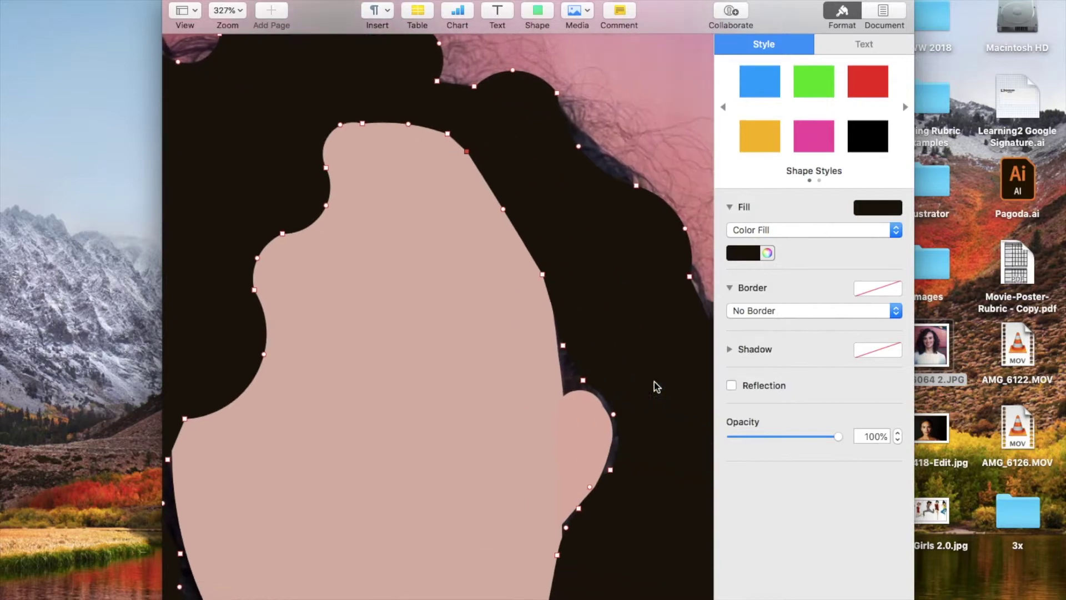
drag(583, 381, 564, 403)
drag(562, 345, 549, 340)
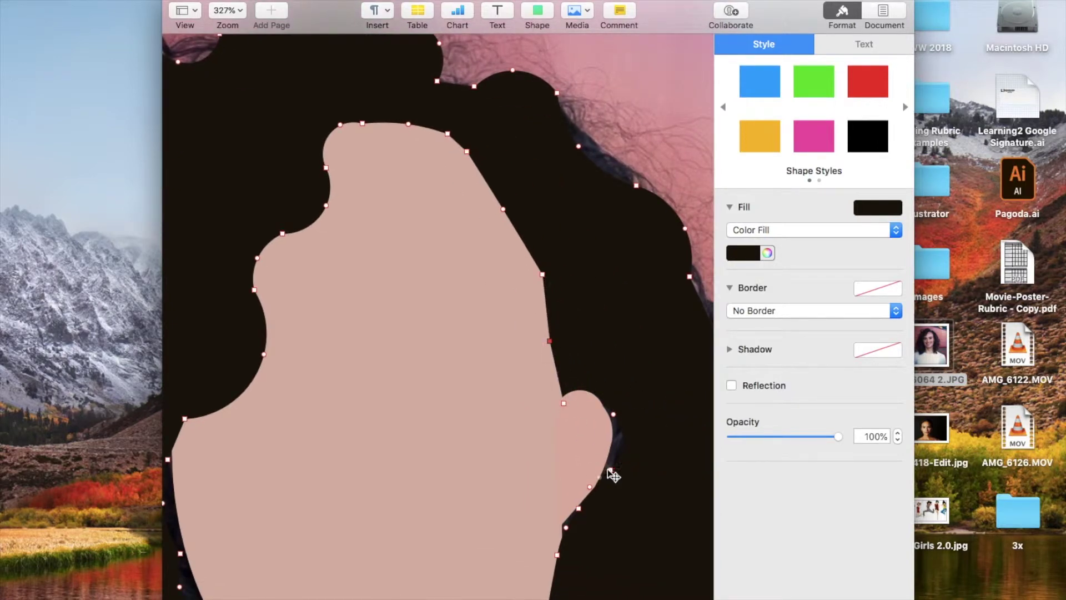
drag(623, 442, 597, 470)
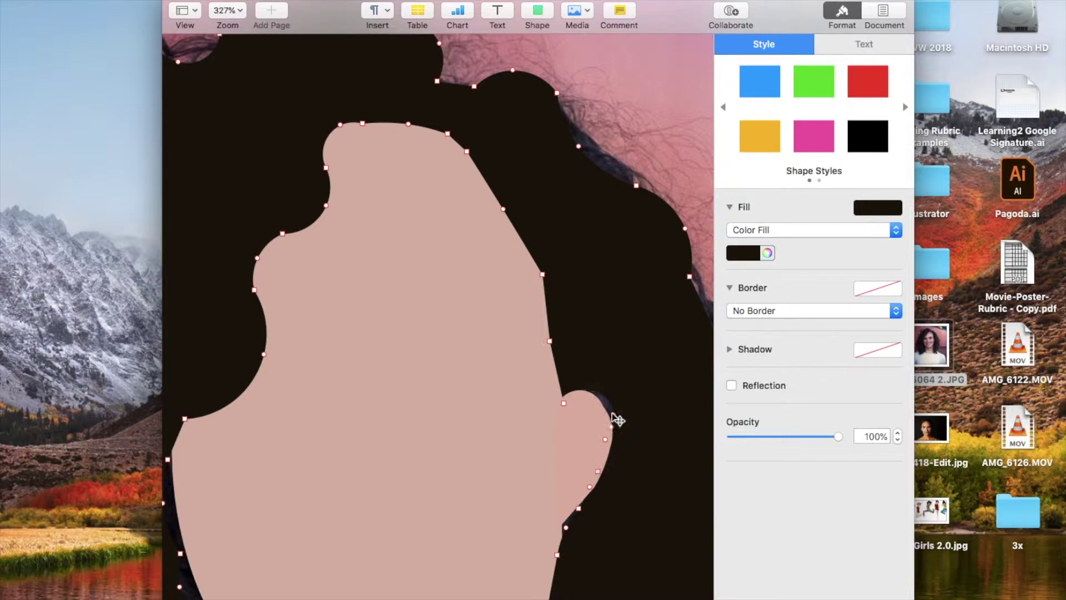
drag(613, 415, 605, 417)
drag(566, 528, 576, 504)
Pull the hair's inner outline points in against the cheek and jaw opposite the ear to close the gaps
scroll(576, 506, down, 5)
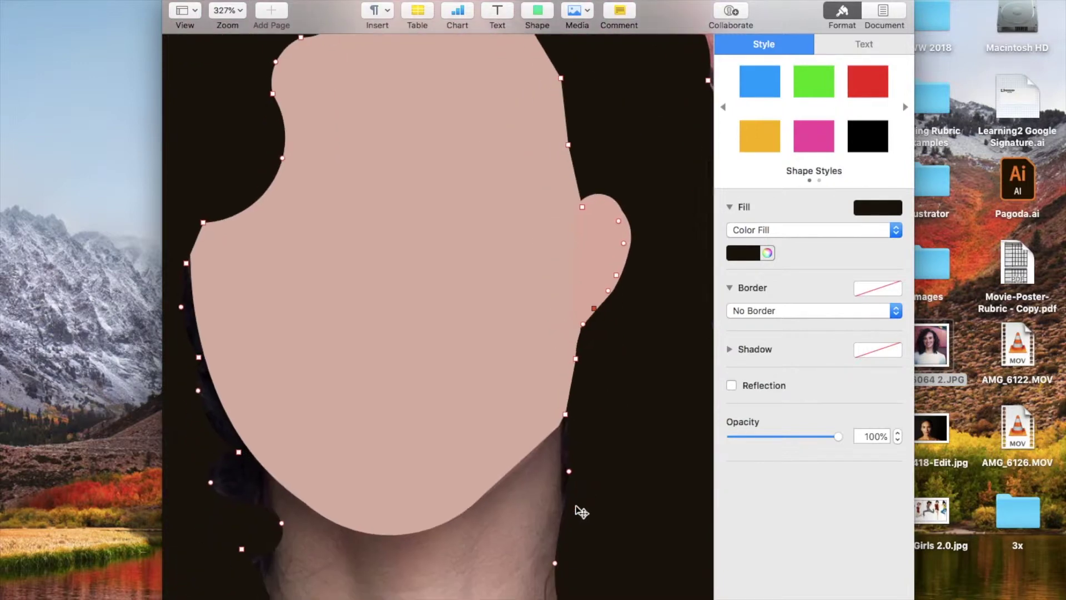
scroll(249, 405, left, 4)
scroll(250, 405, up, 2)
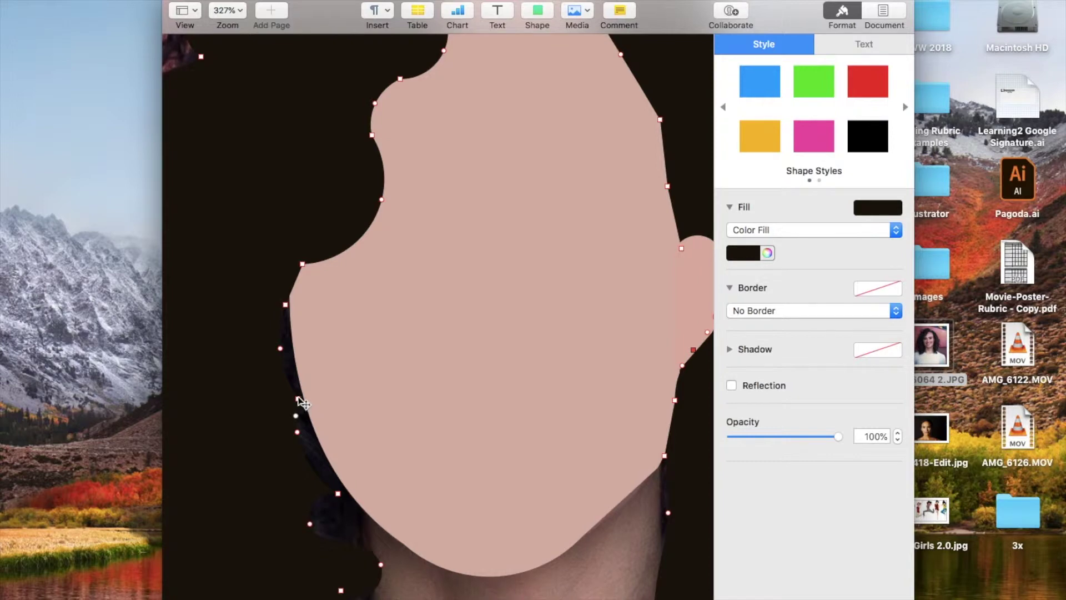
mouse_move(295, 416)
mouse_down()
mouse_move(310, 419)
mouse_move(310, 402)
mouse_up()
drag(308, 472, 332, 475)
drag(297, 432, 308, 412)
drag(281, 349, 292, 302)
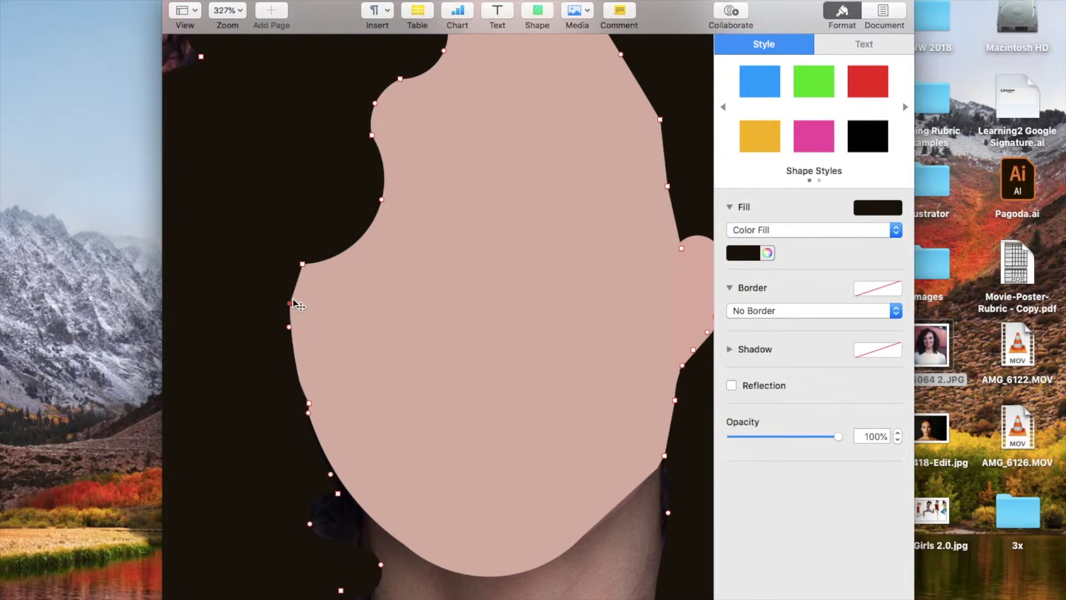
drag(309, 524, 323, 446)
scroll(342, 471, down, 5)
key(Escape)
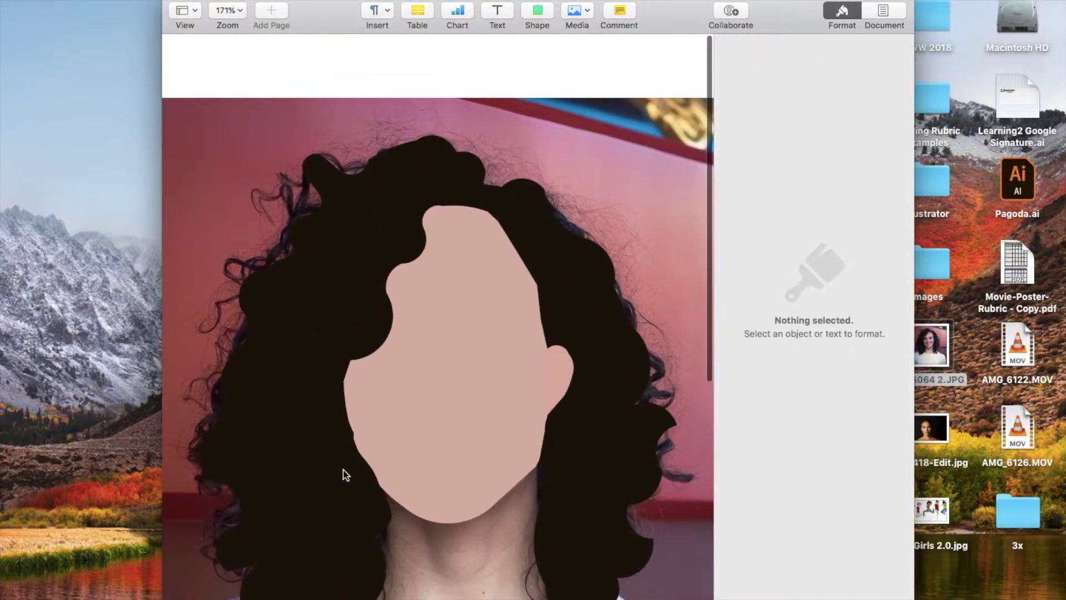
scroll(466, 263, up, 5)
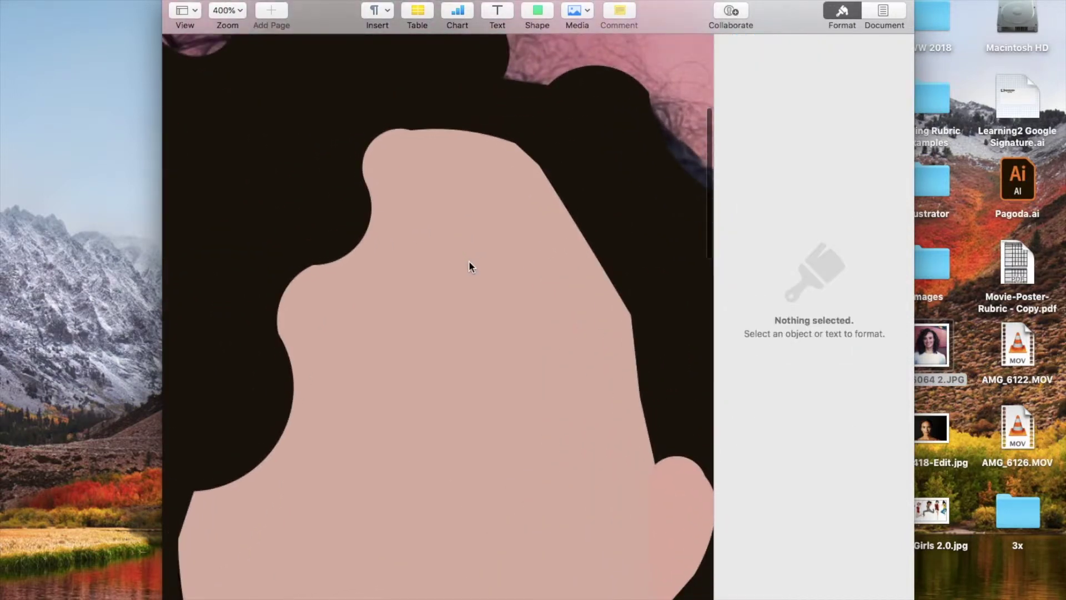
click(442, 164)
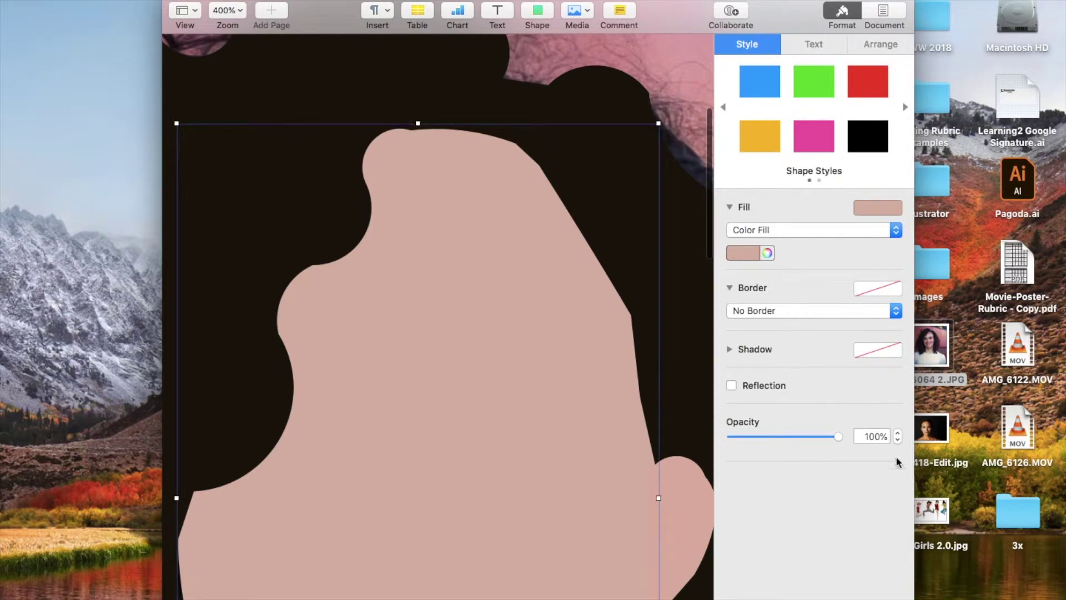
scroll(590, 446, down, 5)
scroll(590, 447, down, 3)
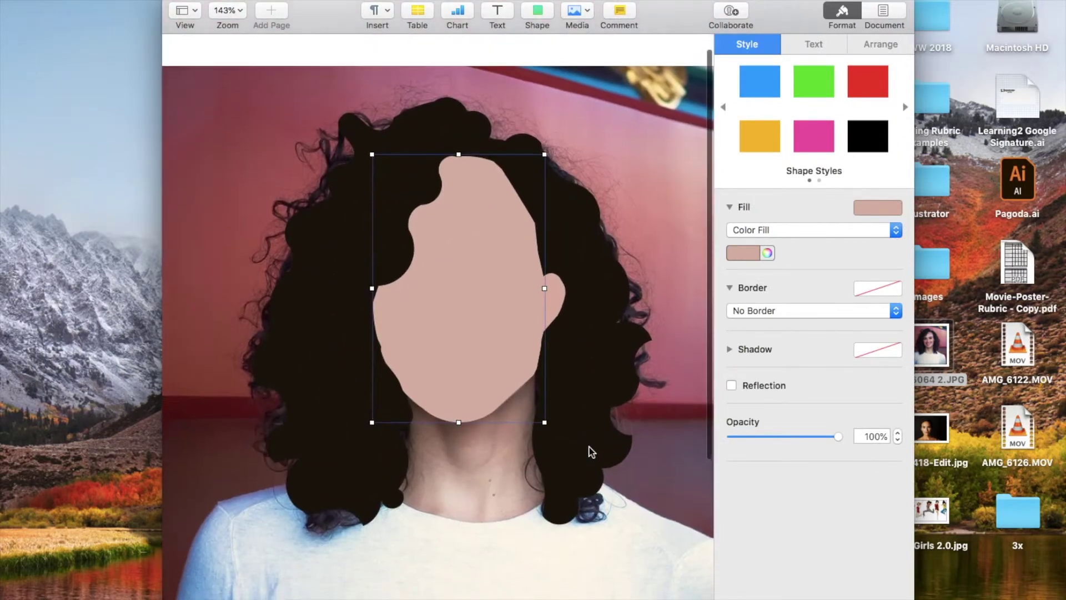
click(668, 526)
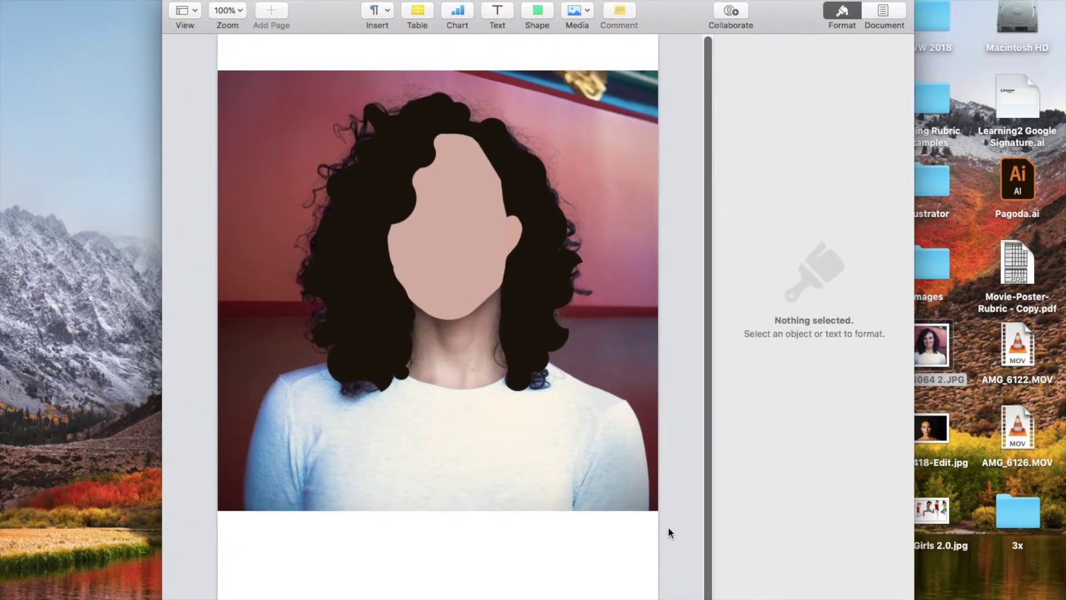
Preview the traced shapes alone by lowering the photo's opacity to 0%, and restore it to 100%
click(625, 484)
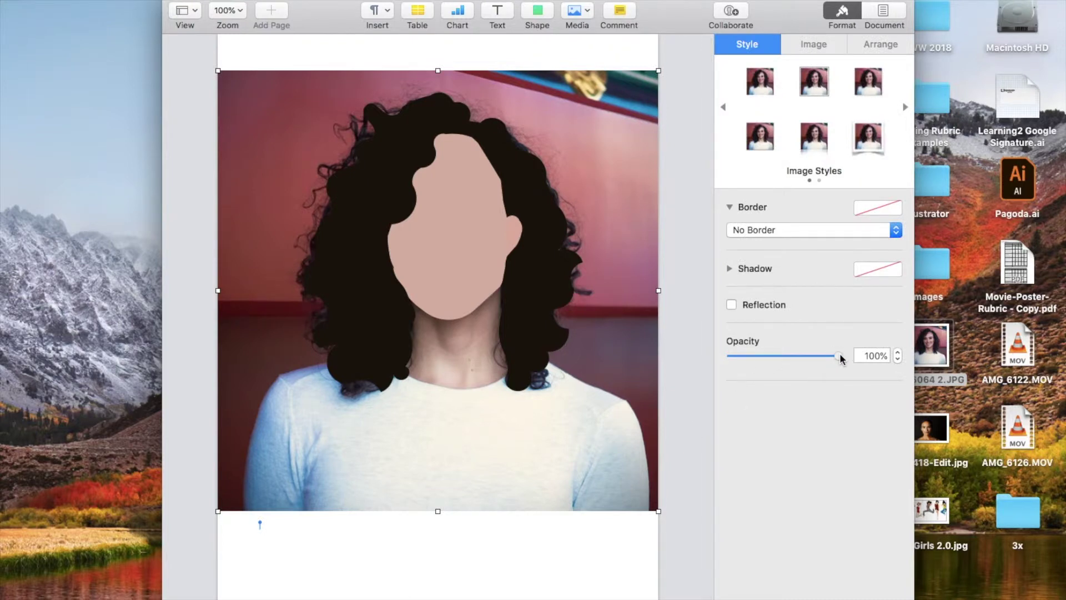
drag(839, 355, 714, 361)
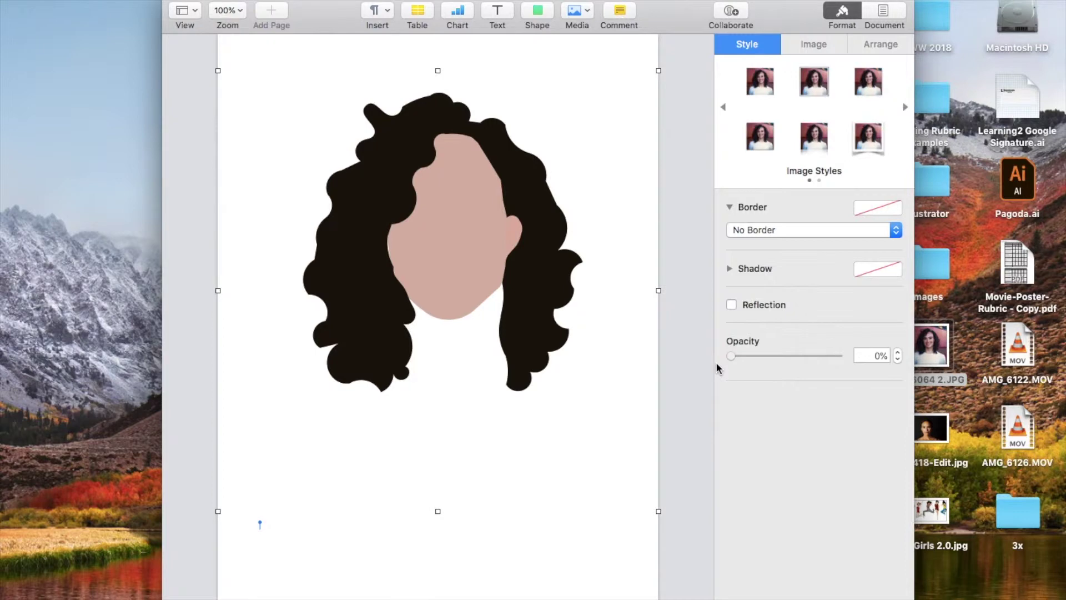
drag(727, 358, 861, 382)
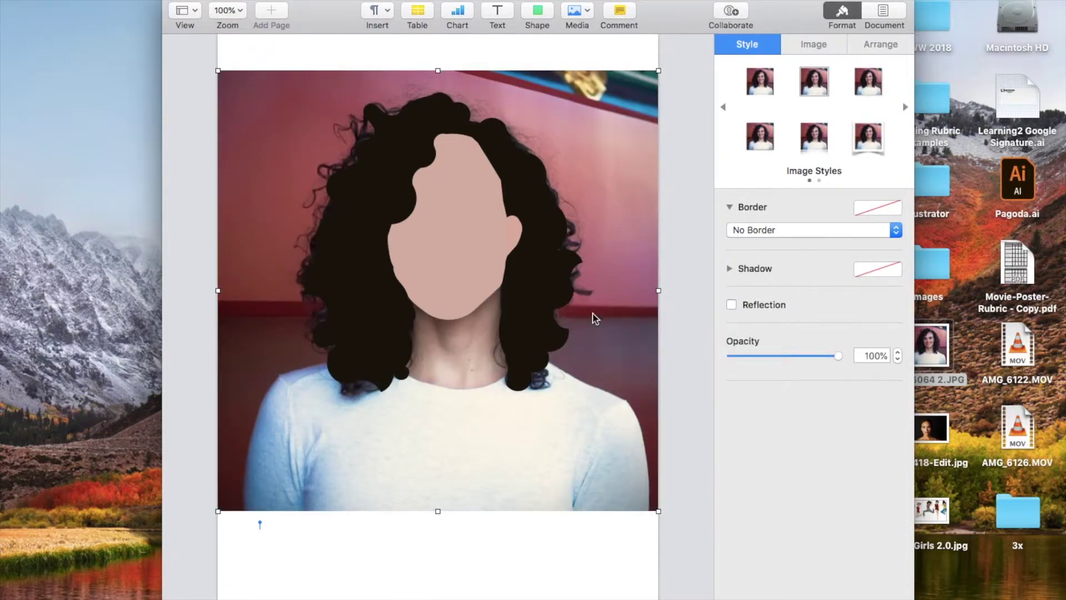
Trace the neck as a closed custom Pen shape running from above the chin down to the shirt collar
click(554, 302)
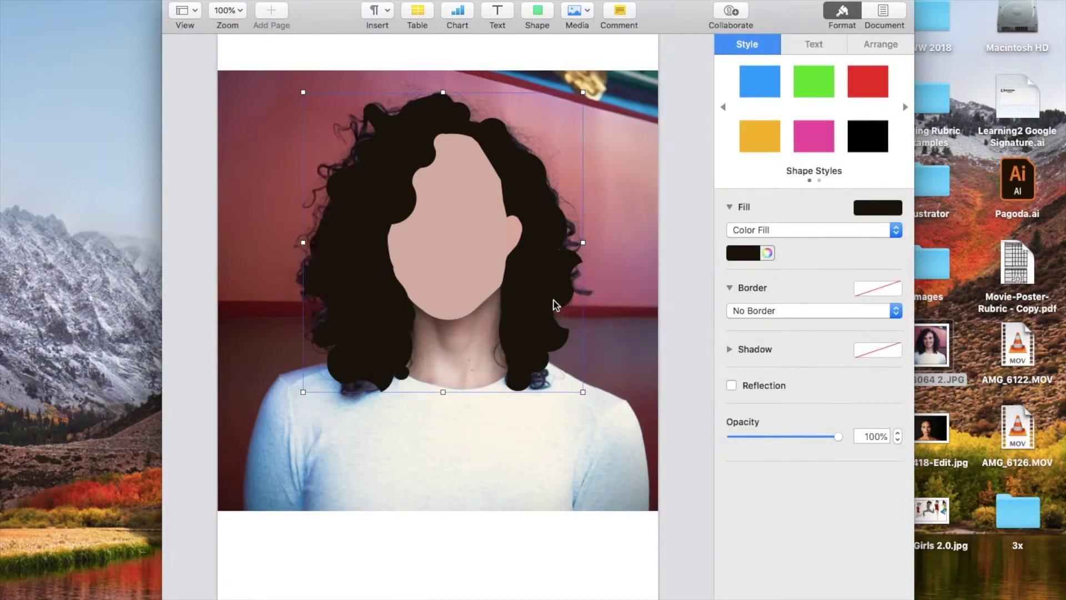
scroll(509, 290, up, 5)
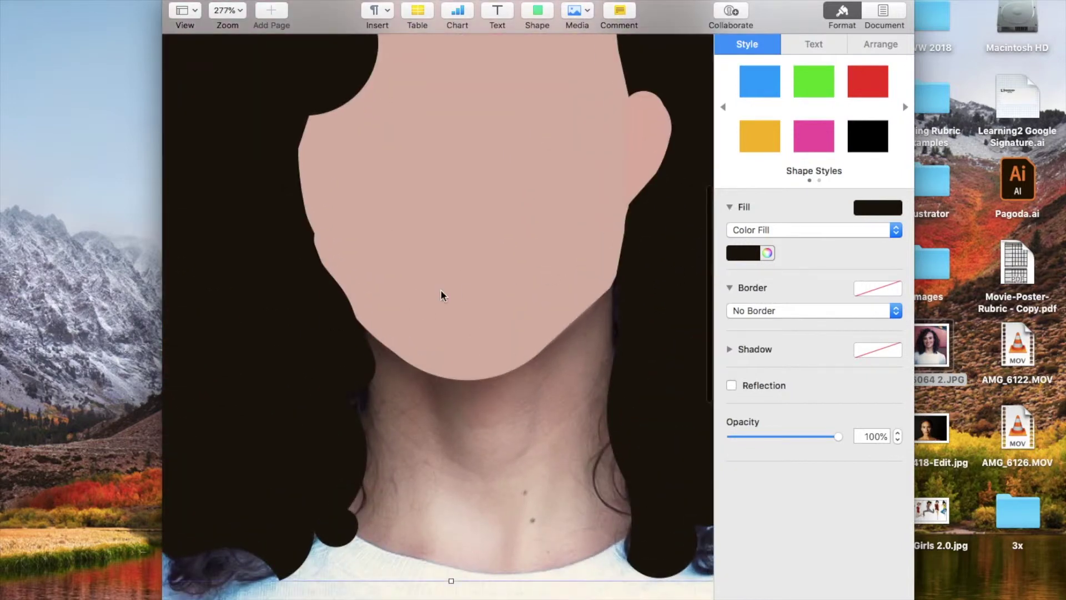
scroll(443, 295, down, 3)
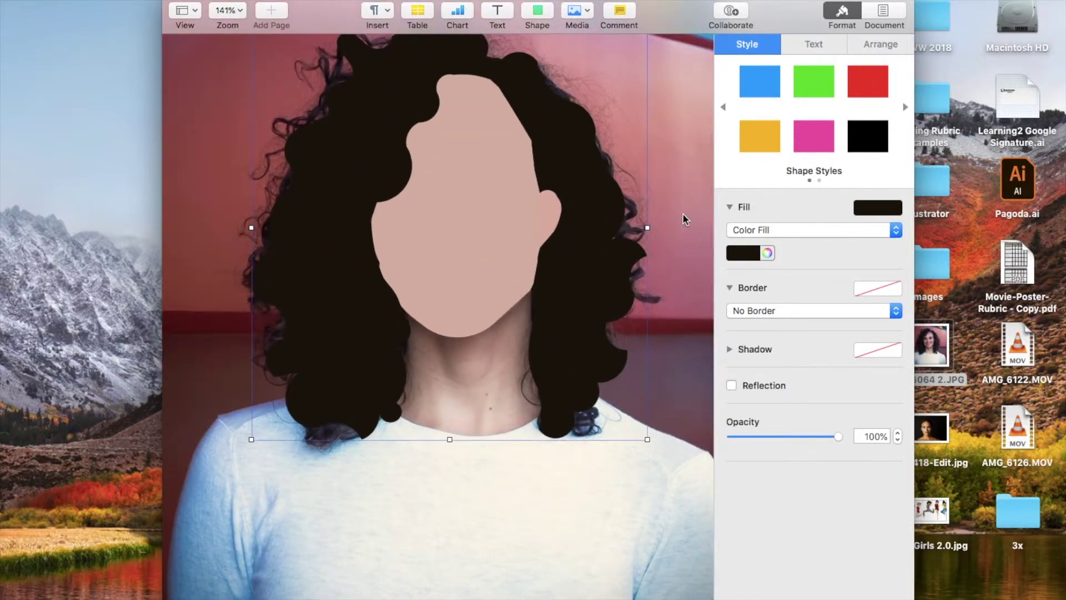
click(683, 215)
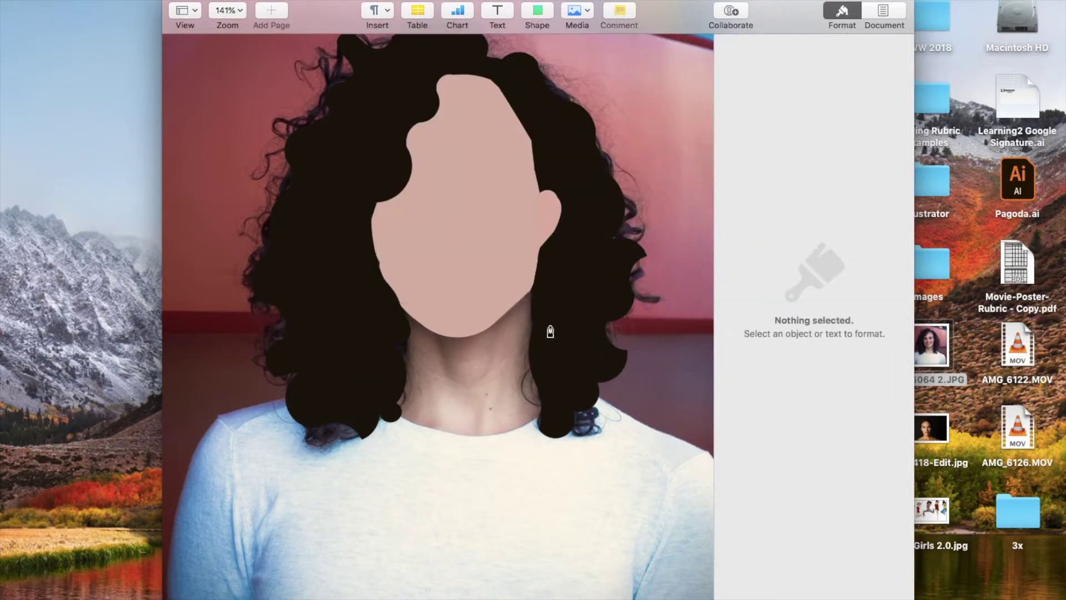
click(531, 292)
click(532, 320)
click(549, 384)
click(593, 400)
click(476, 445)
click(352, 408)
click(397, 344)
click(402, 292)
click(531, 293)
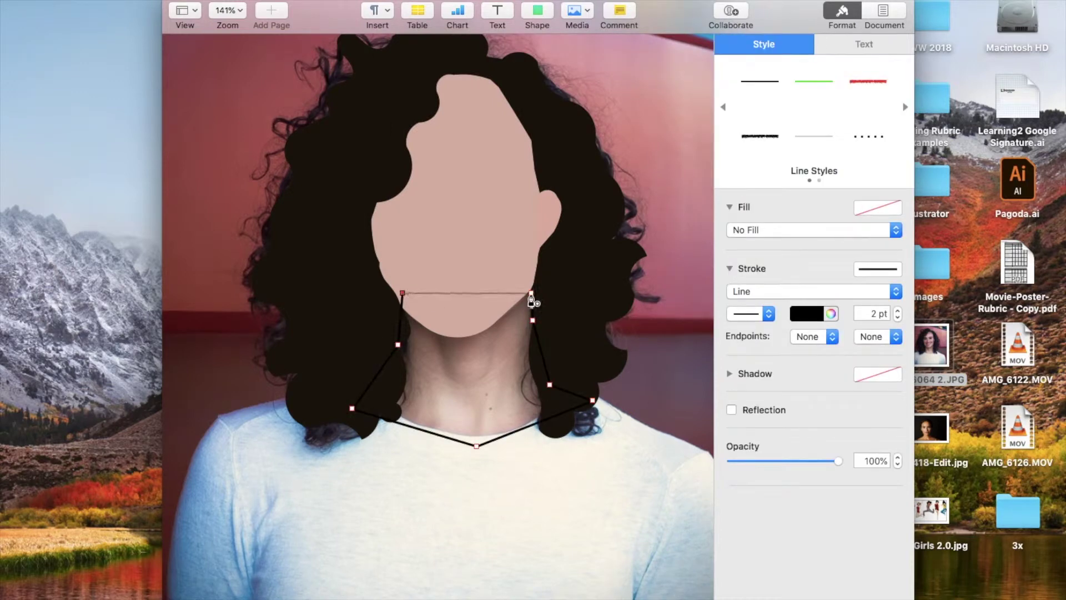
Refine the neck outline by moving its points to follow the curved collar and the sides of the neck
drag(414, 428, 401, 432)
drag(352, 408, 385, 406)
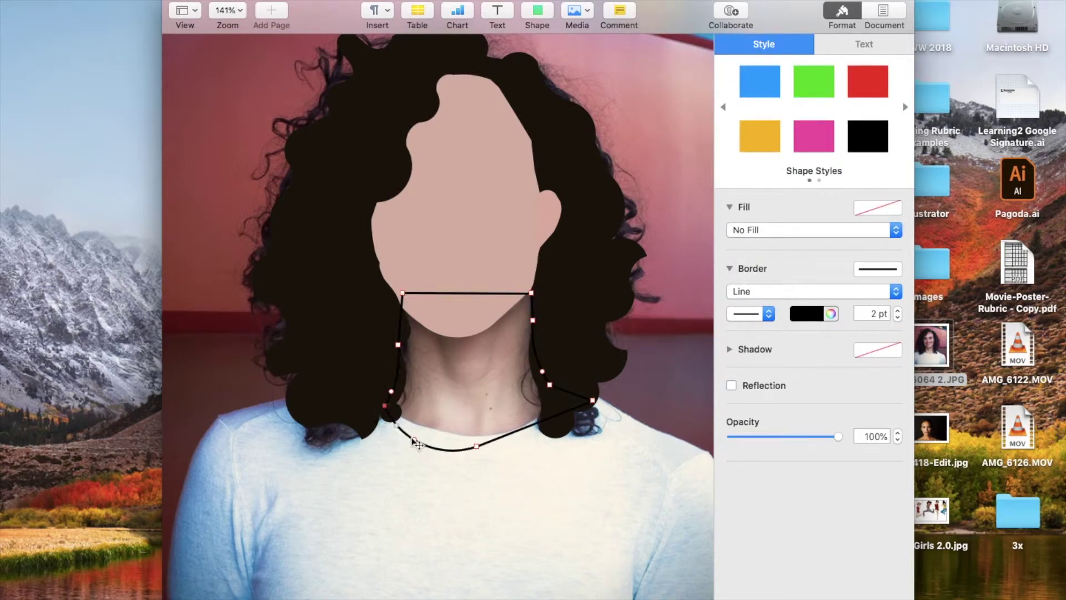
drag(476, 446, 488, 436)
drag(592, 399, 528, 426)
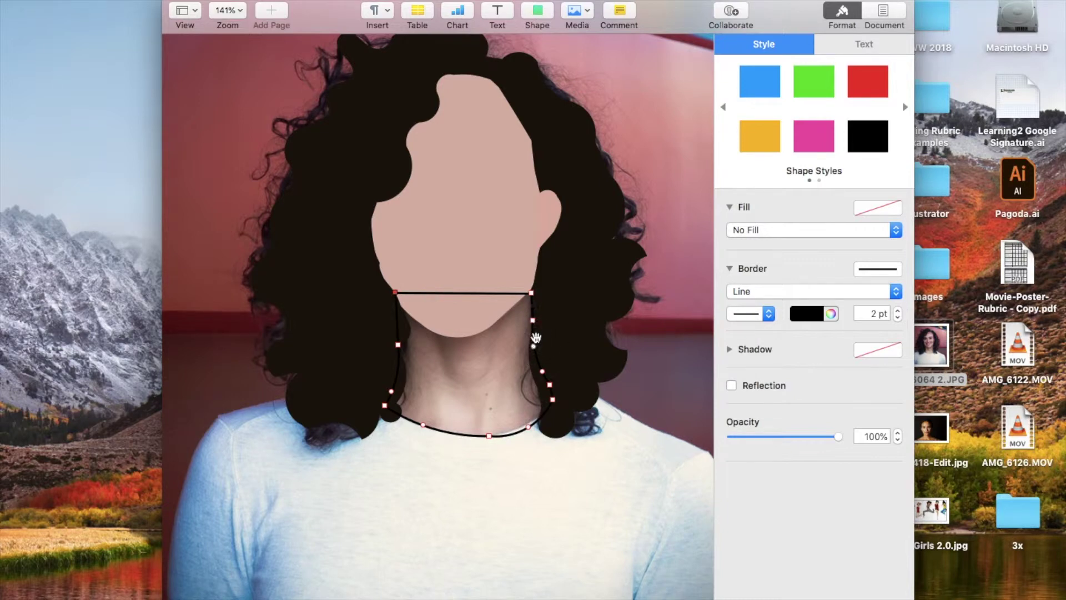
drag(534, 346, 536, 352)
Apply a color fill to the neck shape and move it down to expose the neck in the photo
click(785, 231)
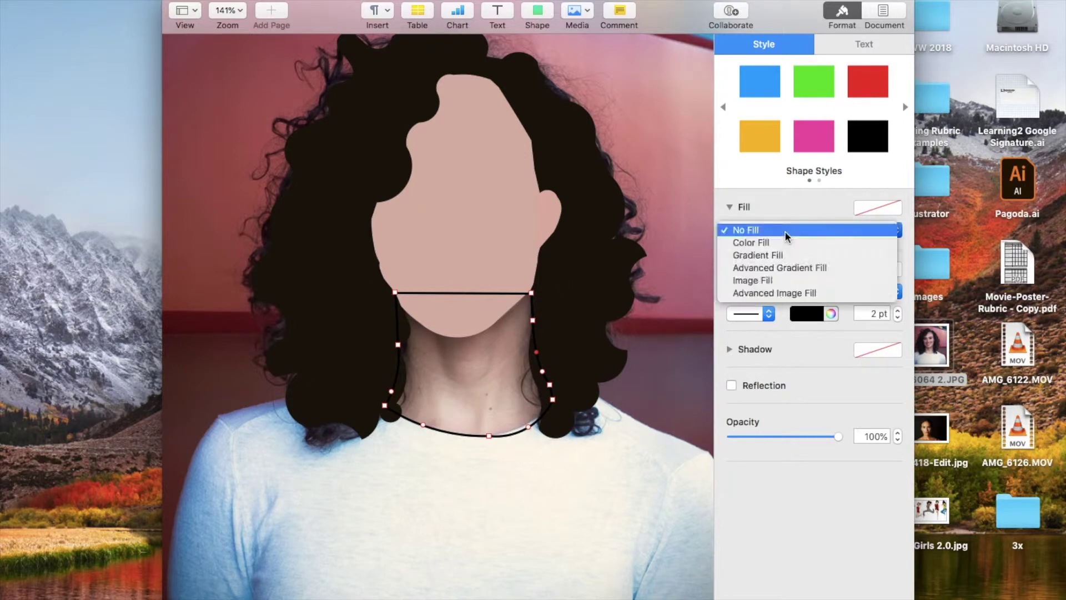
click(781, 240)
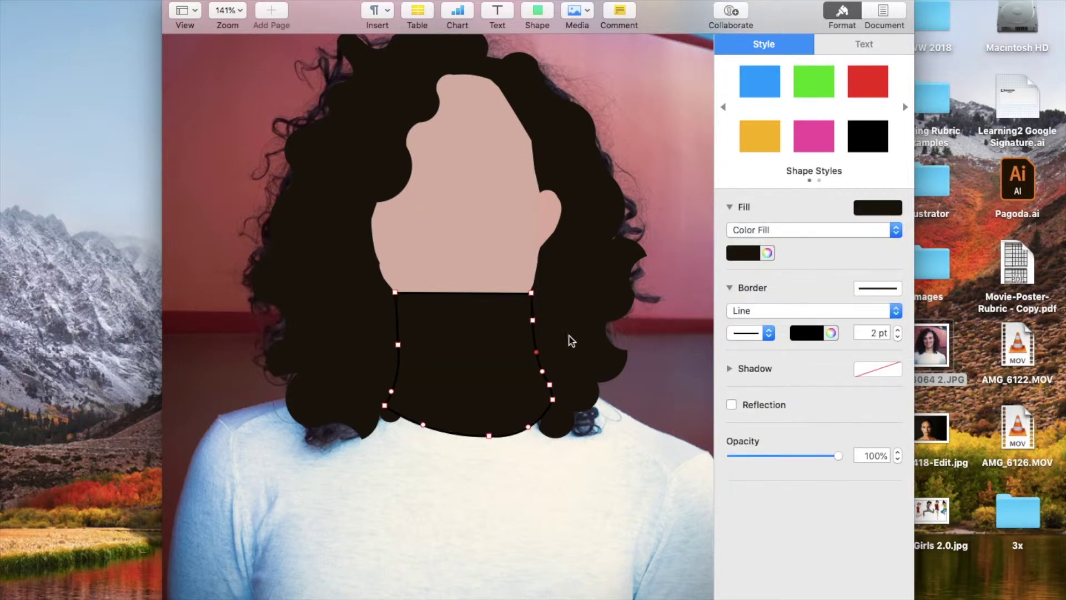
drag(510, 352, 514, 453)
click(678, 372)
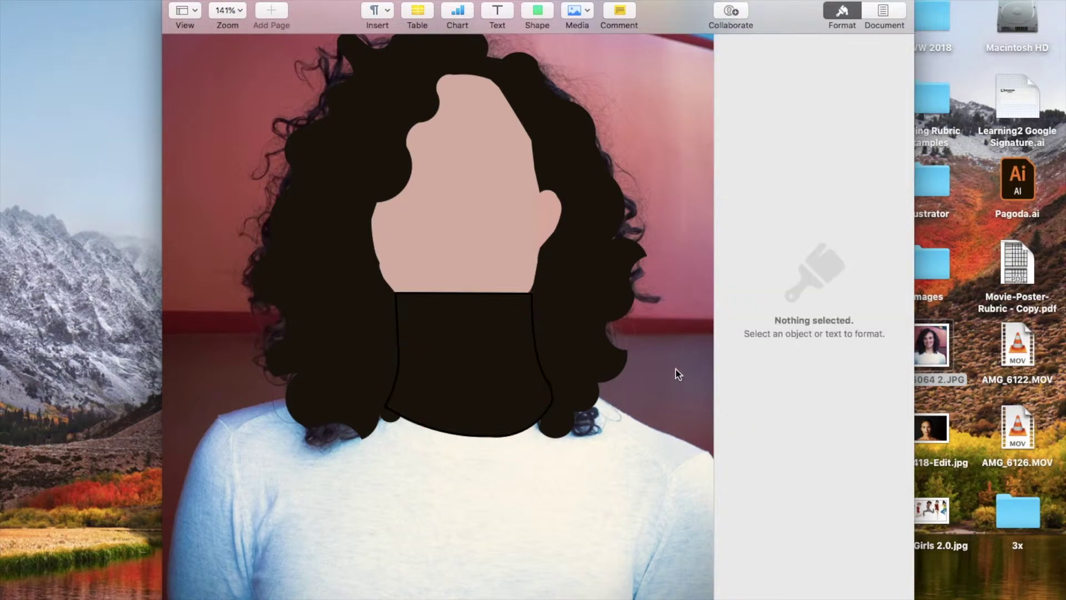
drag(469, 399, 471, 473)
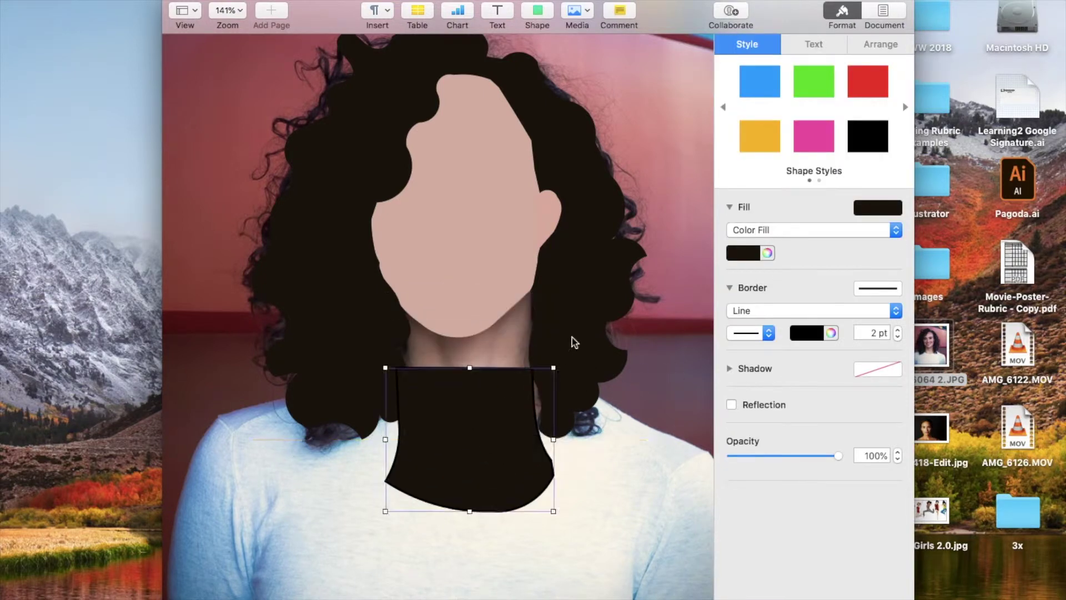
Try filling the neck shape with the shadowed skin tone sampled from the photo's neck, and move the shape further down
click(767, 253)
click(609, 429)
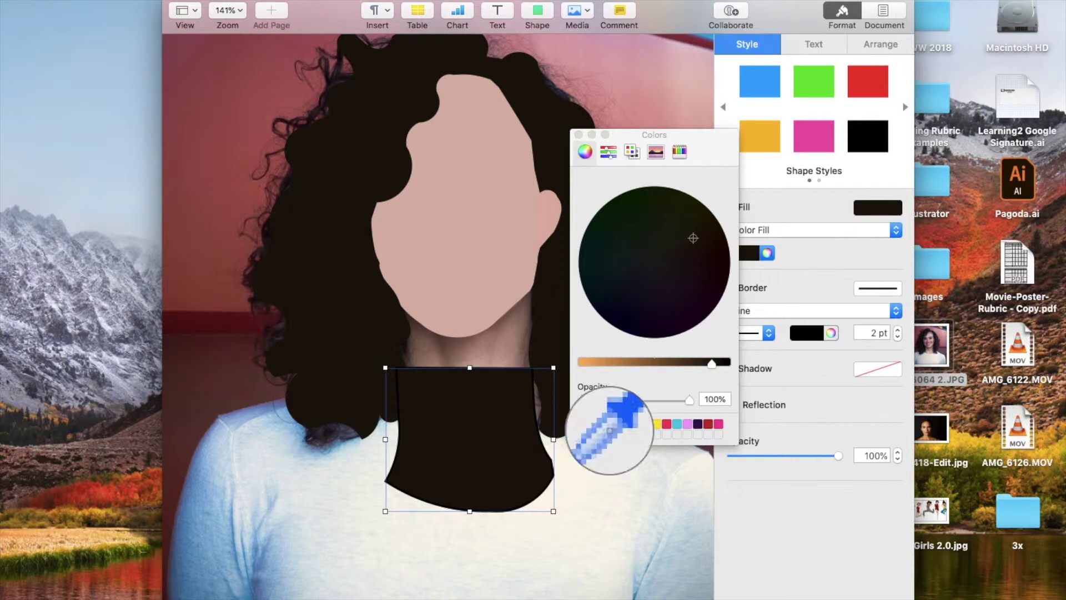
click(518, 336)
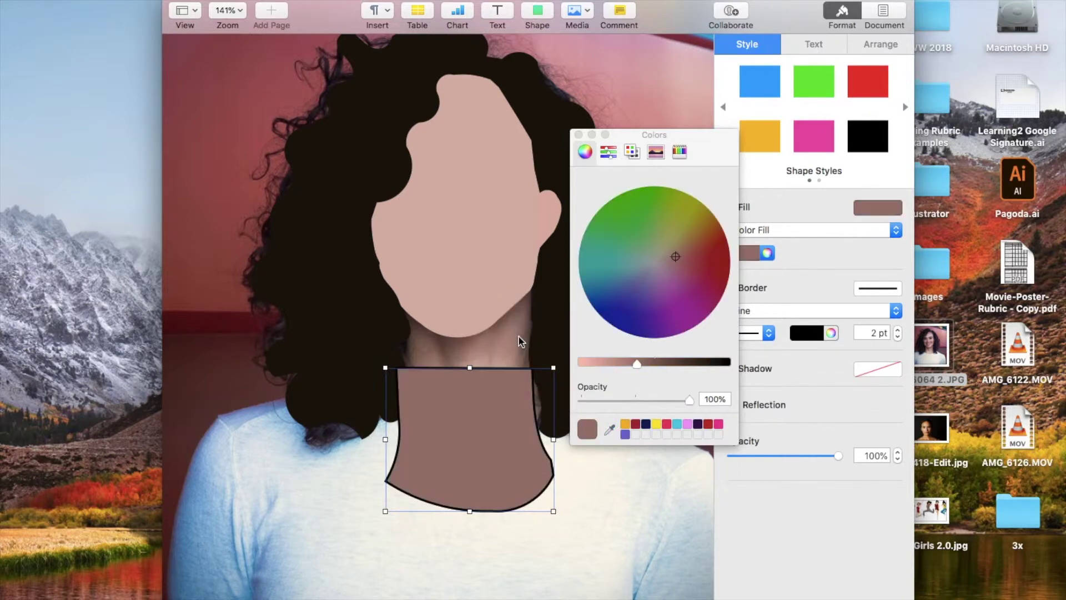
drag(491, 405, 491, 454)
Refill the neck shape with the skin tone sampled from the face, darken it slightly, and remove the border
click(610, 430)
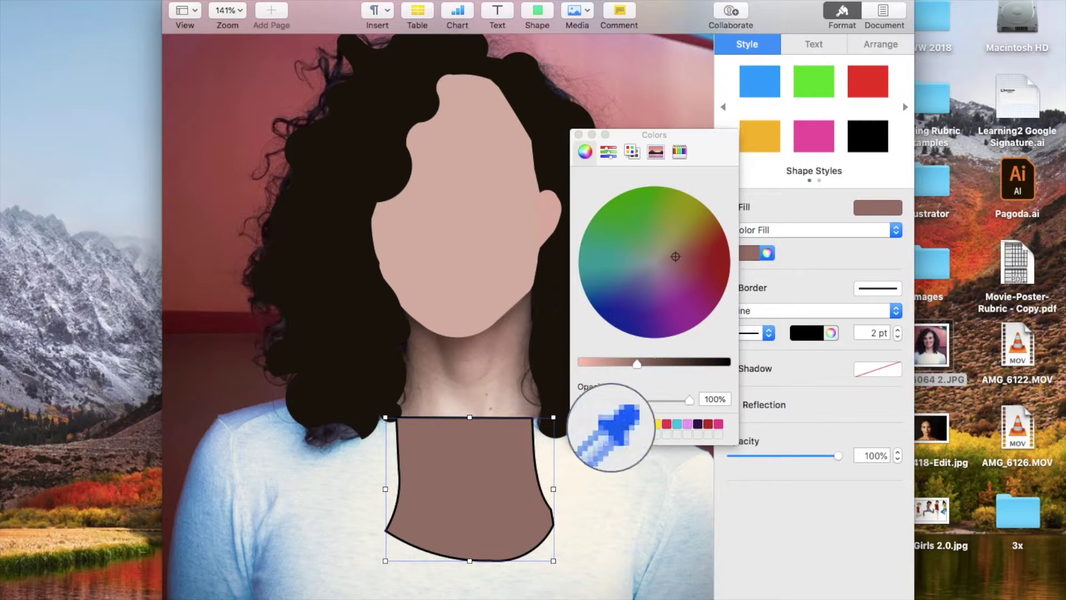
click(456, 242)
drag(602, 367, 605, 365)
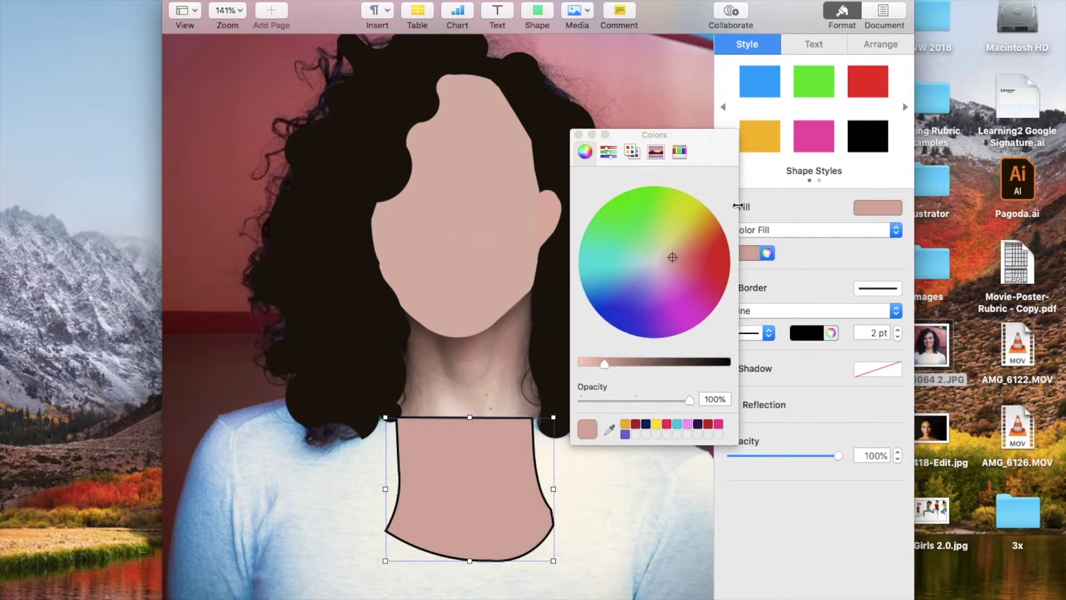
click(841, 312)
click(835, 307)
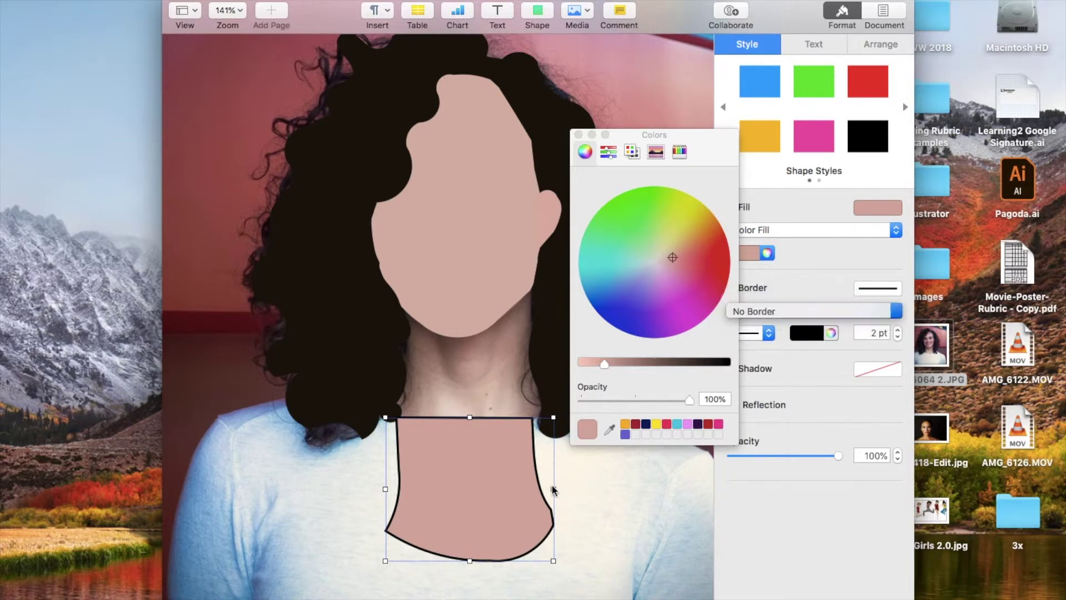
Move the neck shape back over the photo's neck and arrange it behind the hair and face shapes
drag(518, 507, 491, 370)
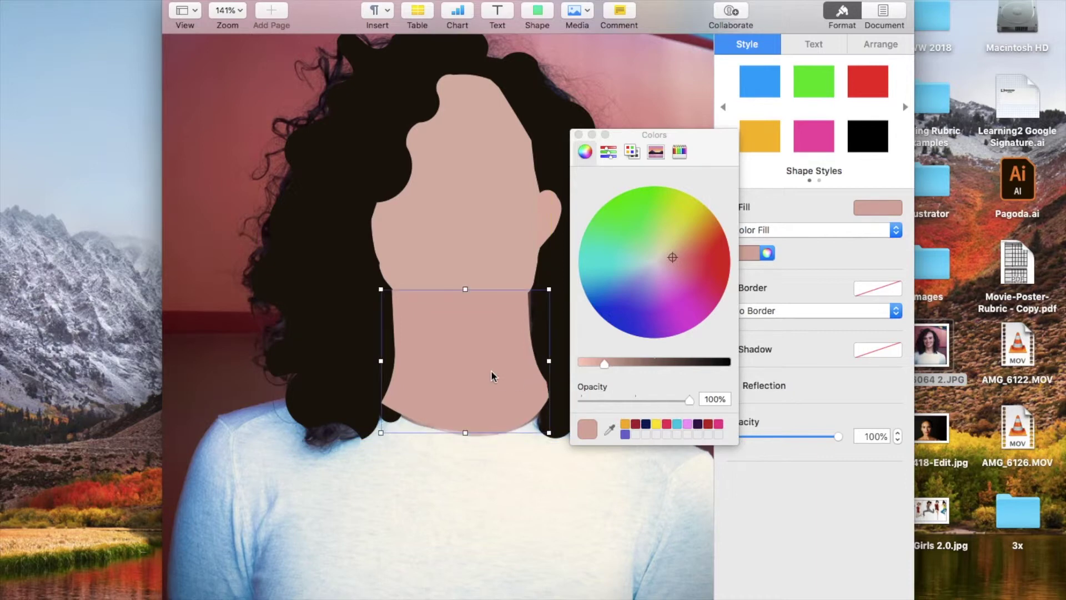
click(578, 135)
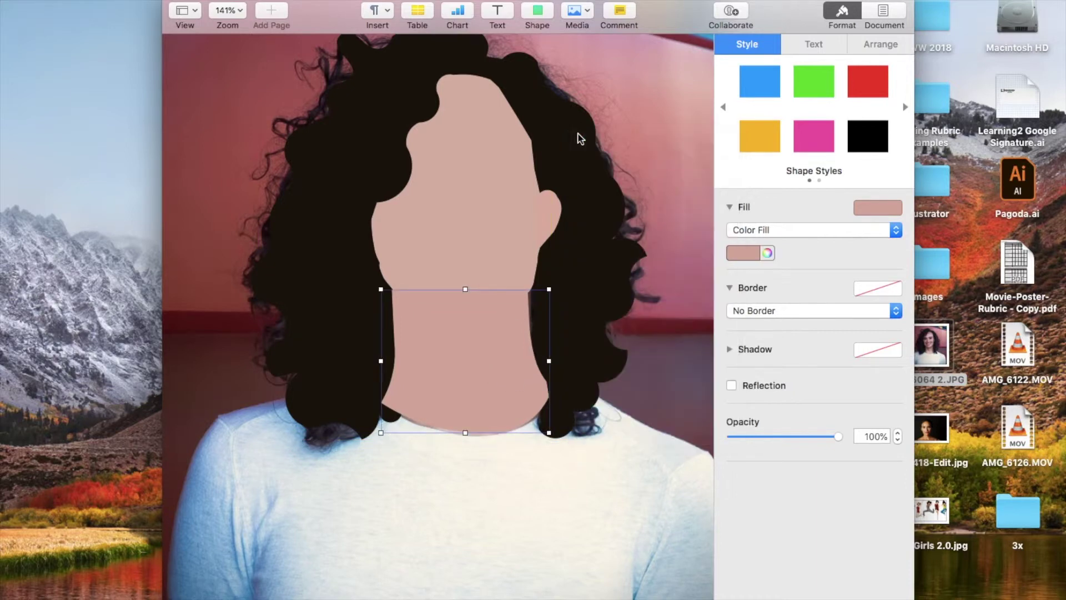
click(884, 45)
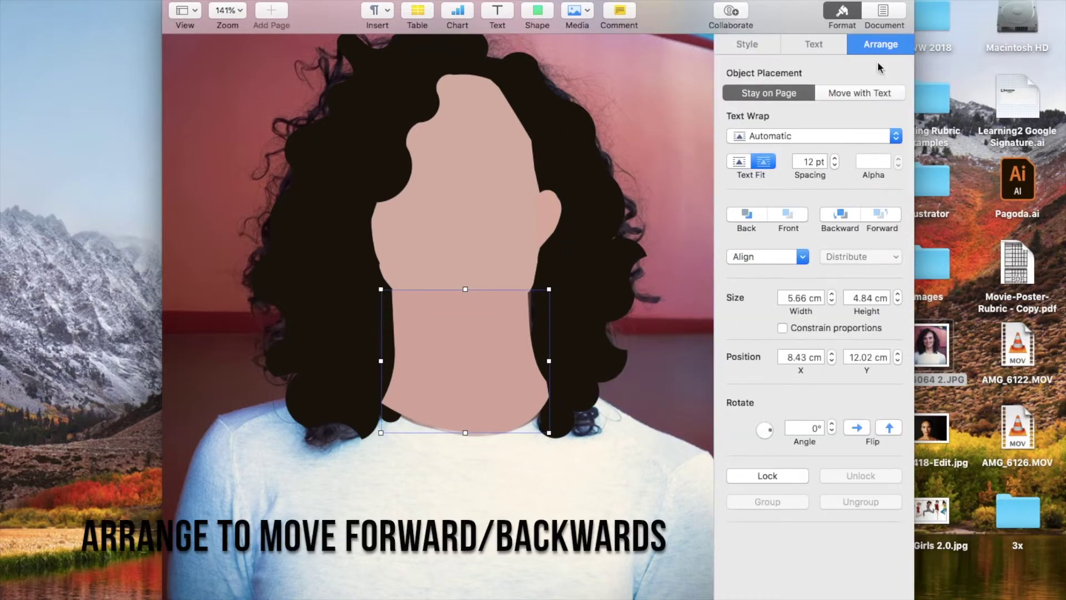
click(838, 214)
click(873, 215)
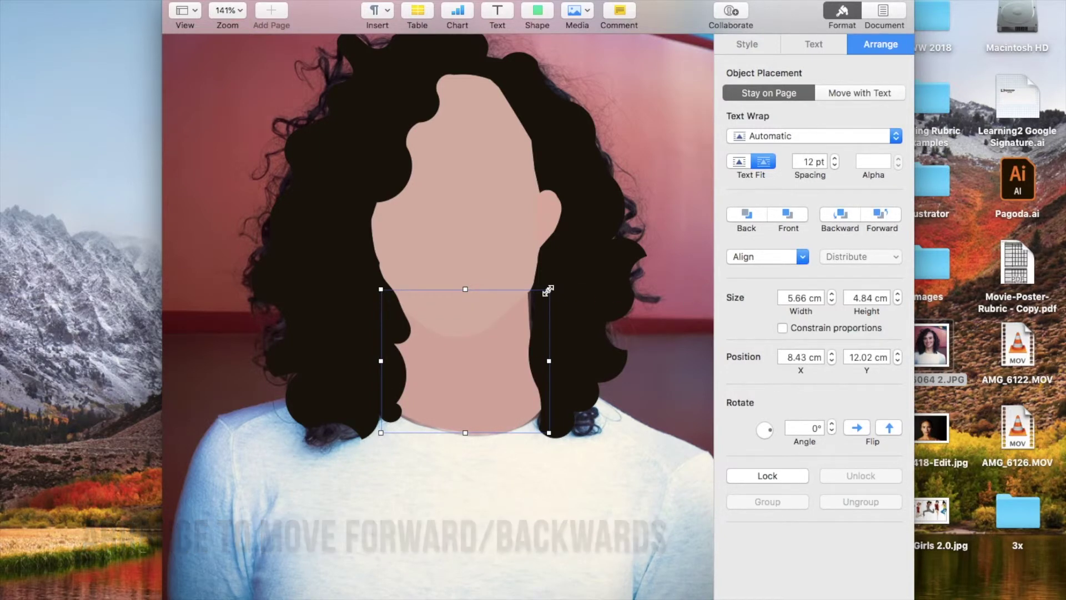
Nudge the neck shape down to a Y position of 12.13 cm and make its points editable
drag(473, 361, 475, 361)
key(Left)
key(Left)
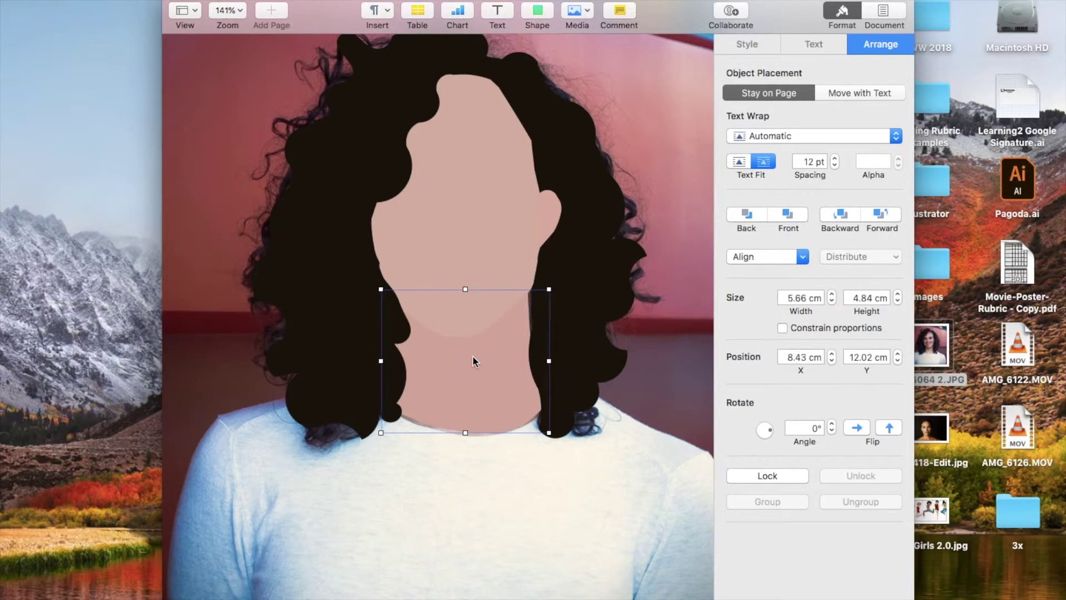
key(Down)
key(Down)
key(Down)
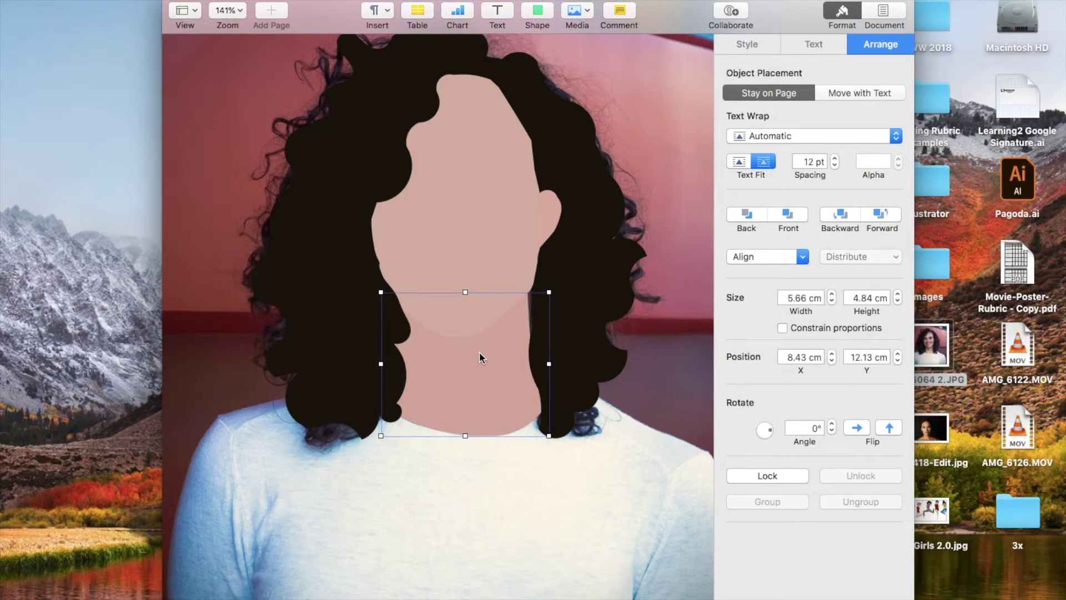
right_click(479, 353)
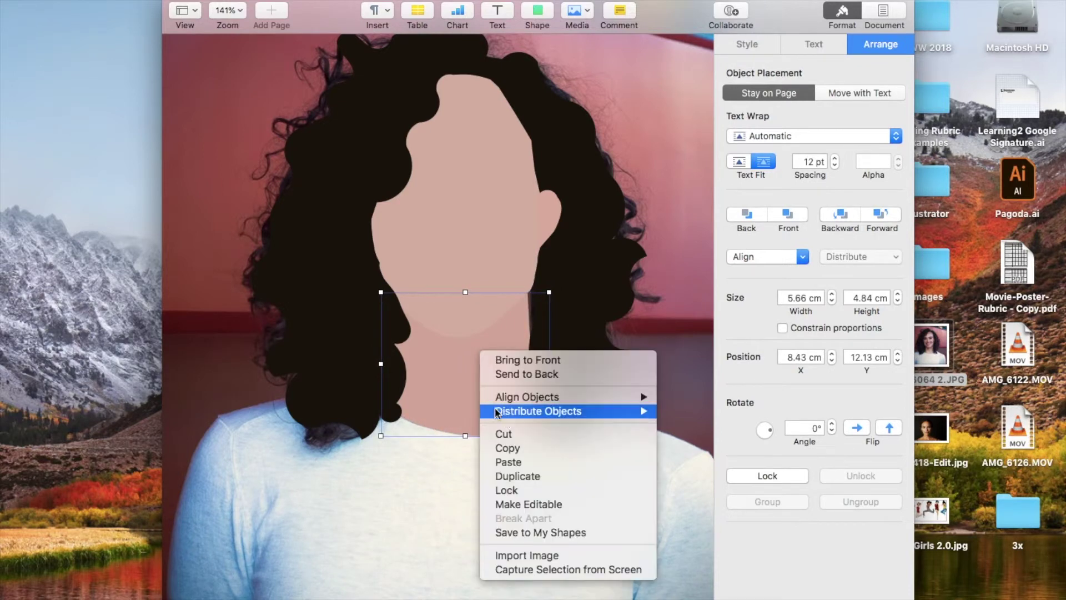
click(528, 504)
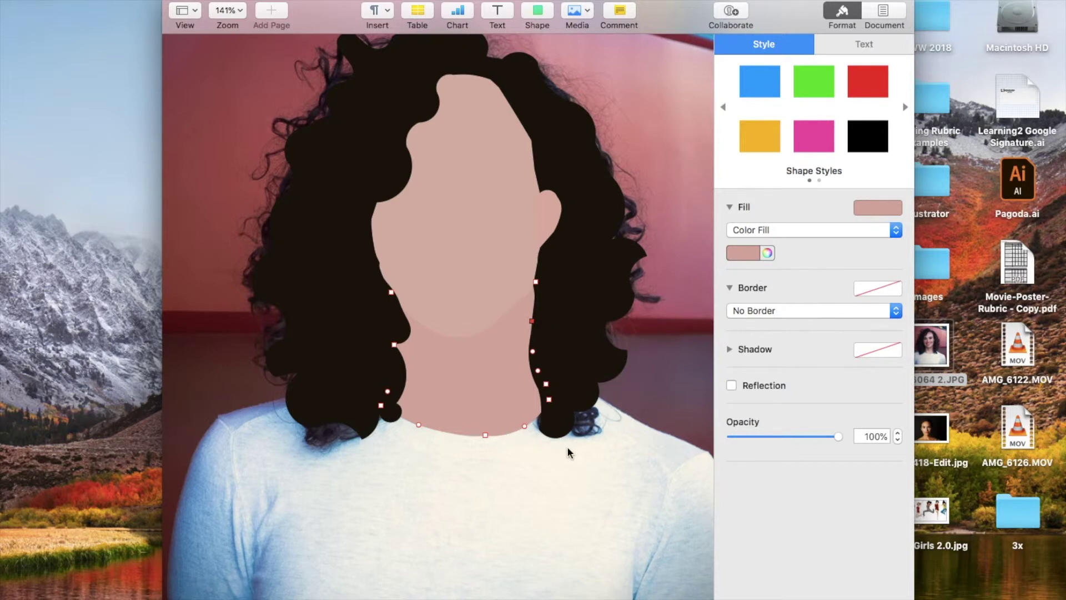
Lighten the skin-tone fill of the neck shape slightly
click(752, 253)
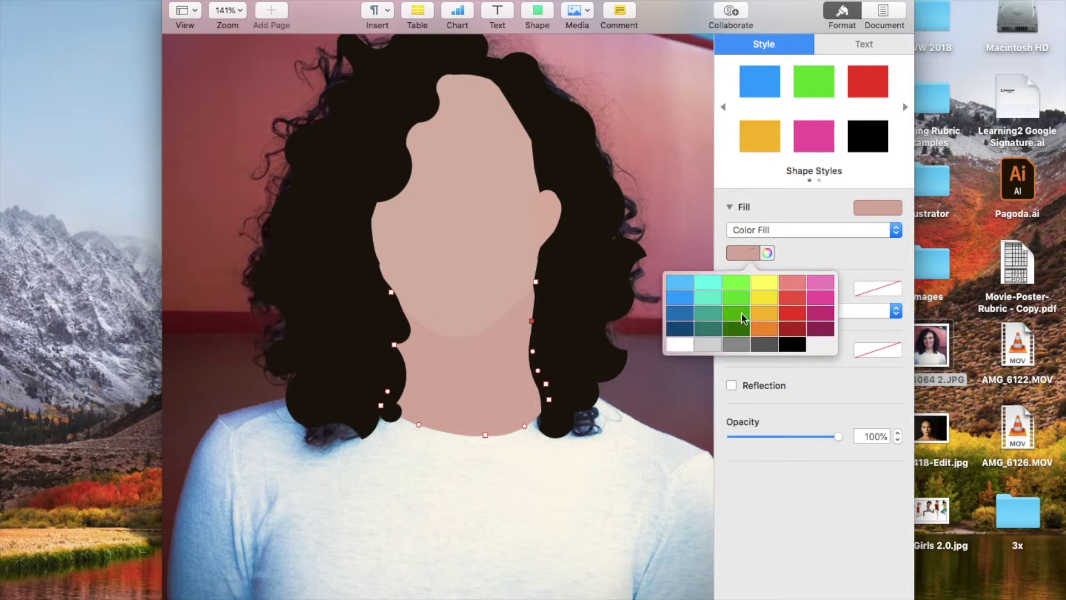
click(769, 254)
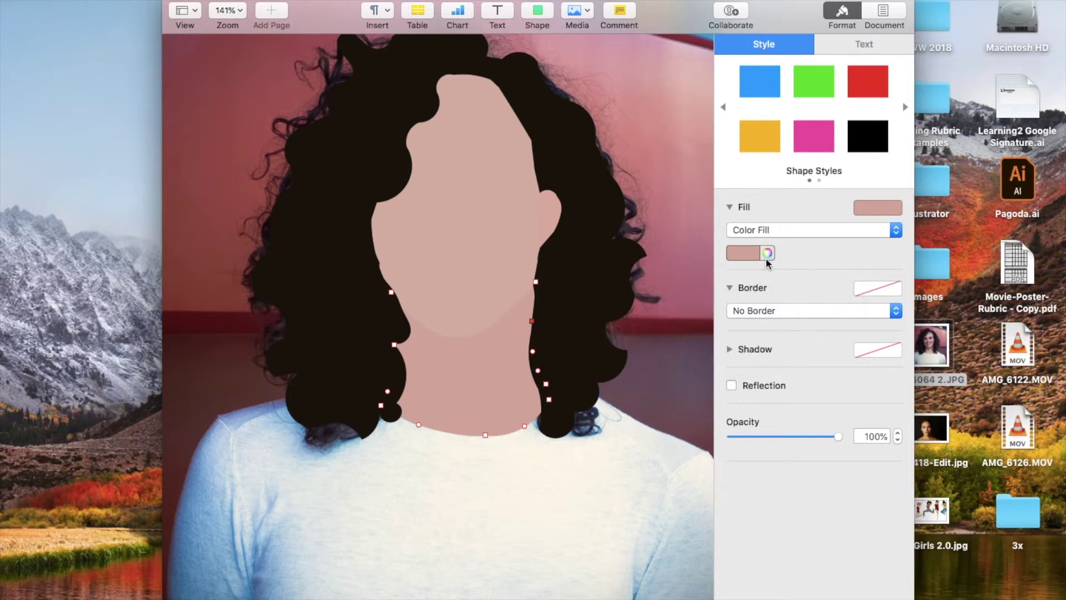
click(766, 256)
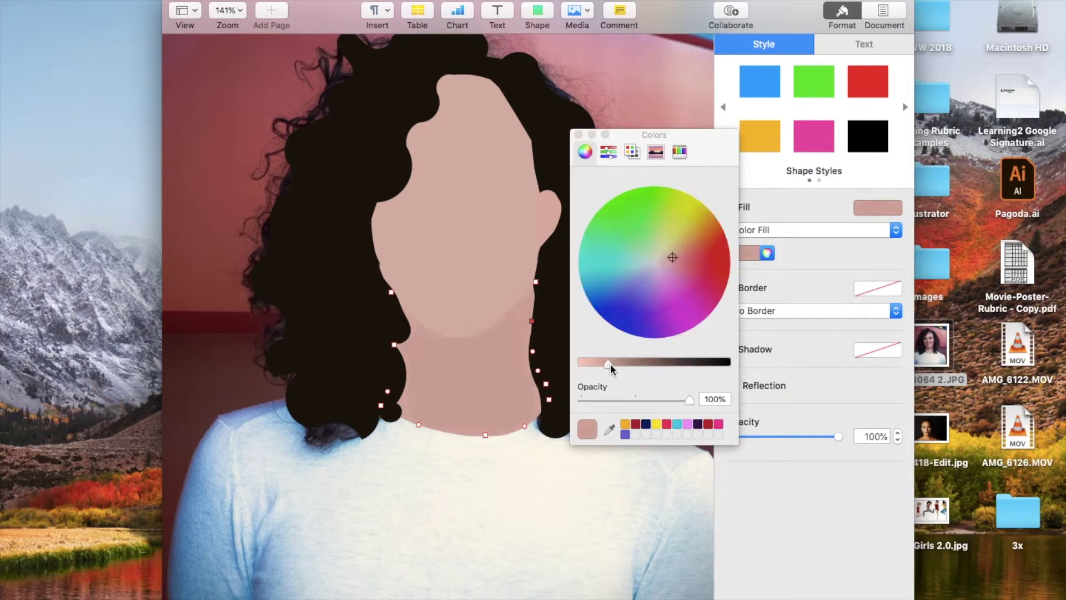
drag(610, 365, 606, 364)
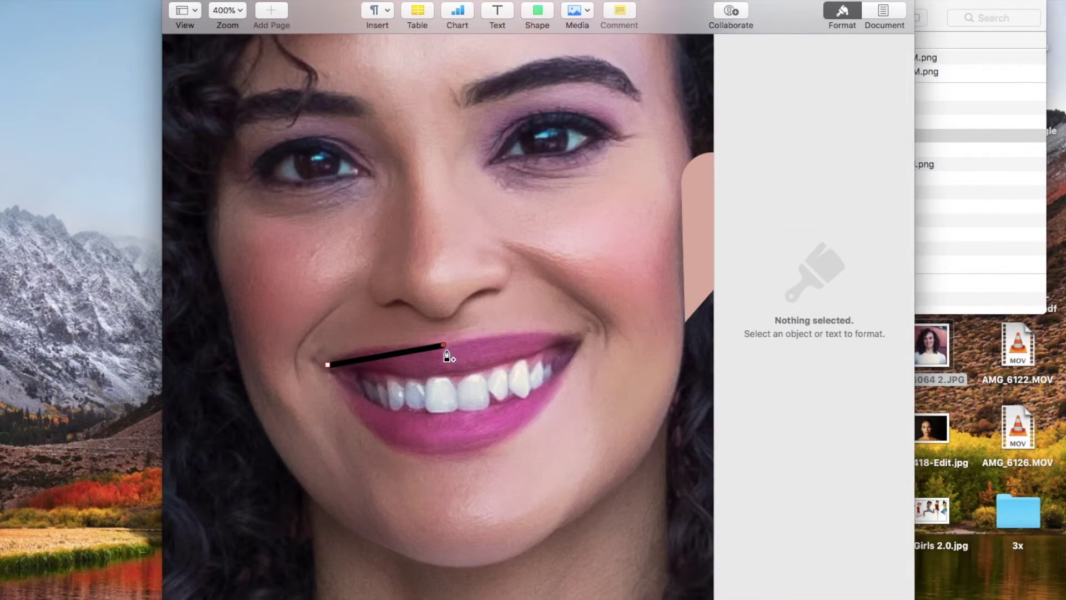
Trace the lips with the Pen tool, fill the shape with magenta sampled from the photo, and make it fully transparent
click(447, 351)
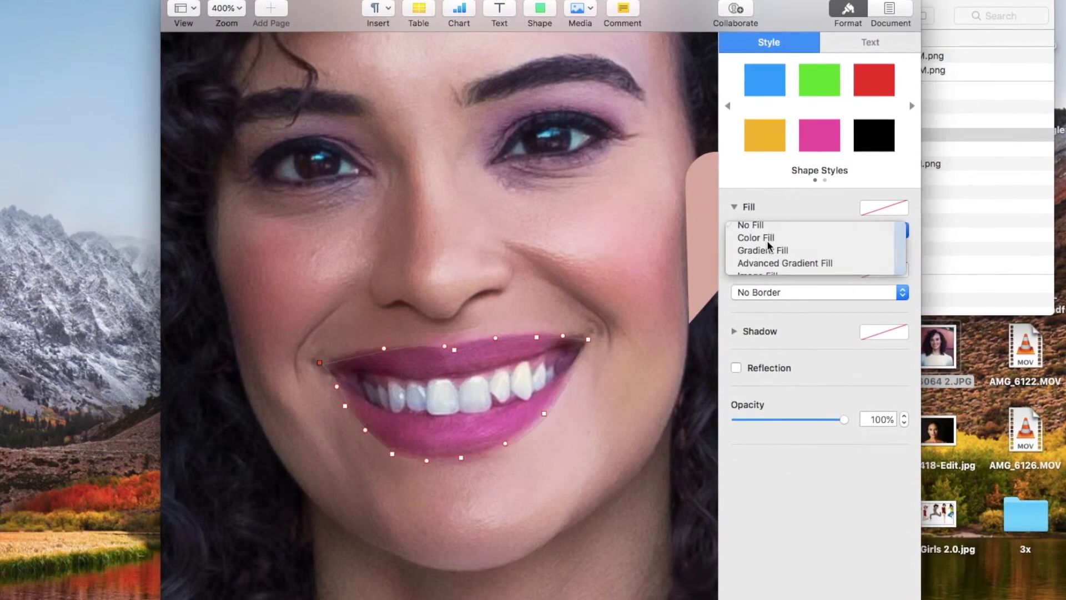
click(758, 219)
click(774, 253)
click(774, 253)
click(773, 254)
click(697, 281)
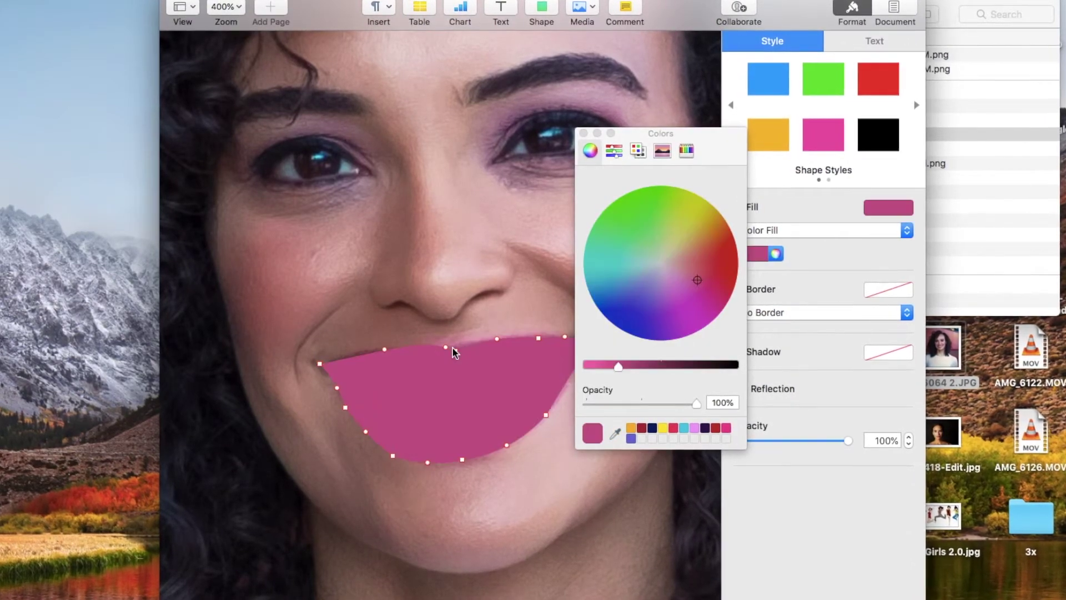
click(583, 133)
drag(846, 440, 724, 447)
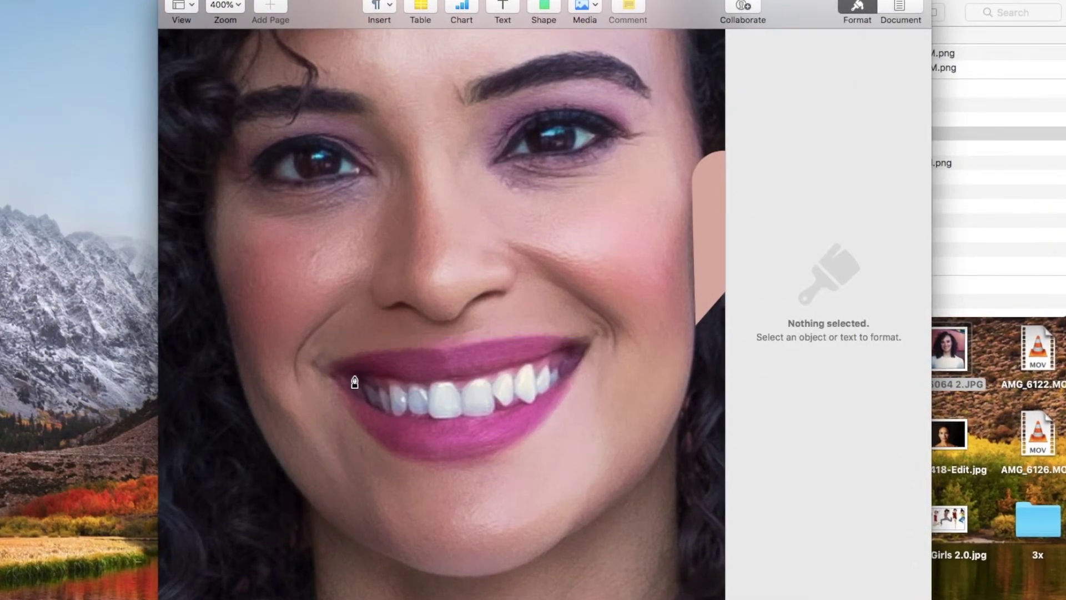
Trace the visible teeth with the Pen tool and fill the borderless shape with white
click(355, 377)
click(455, 381)
click(542, 360)
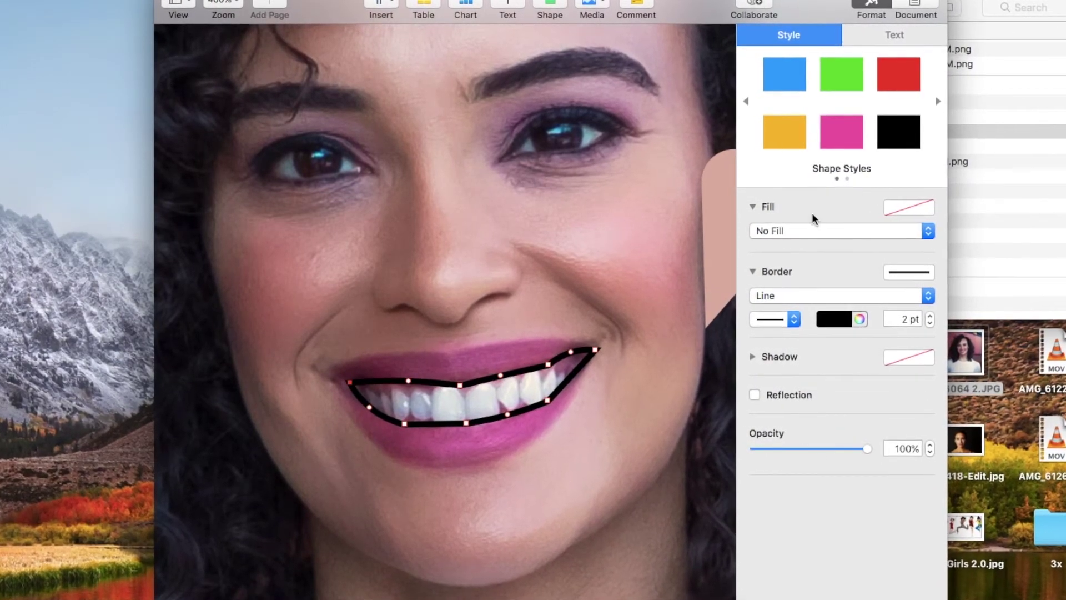
click(841, 230)
click(777, 242)
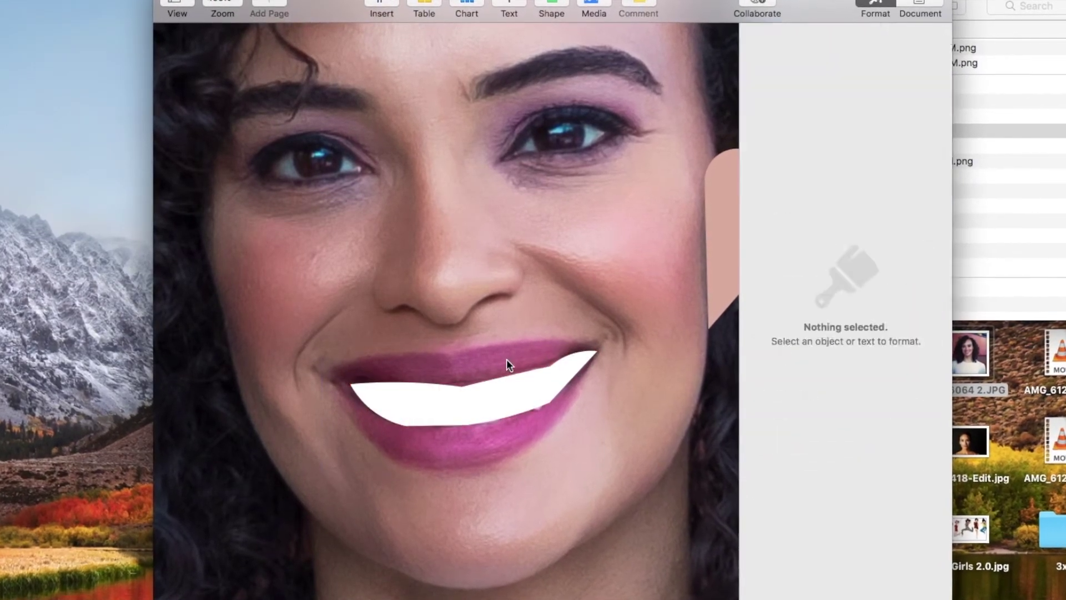
Restore the lip, face, hair and neck shapes to 100% opacity
click(507, 364)
drag(757, 447, 921, 459)
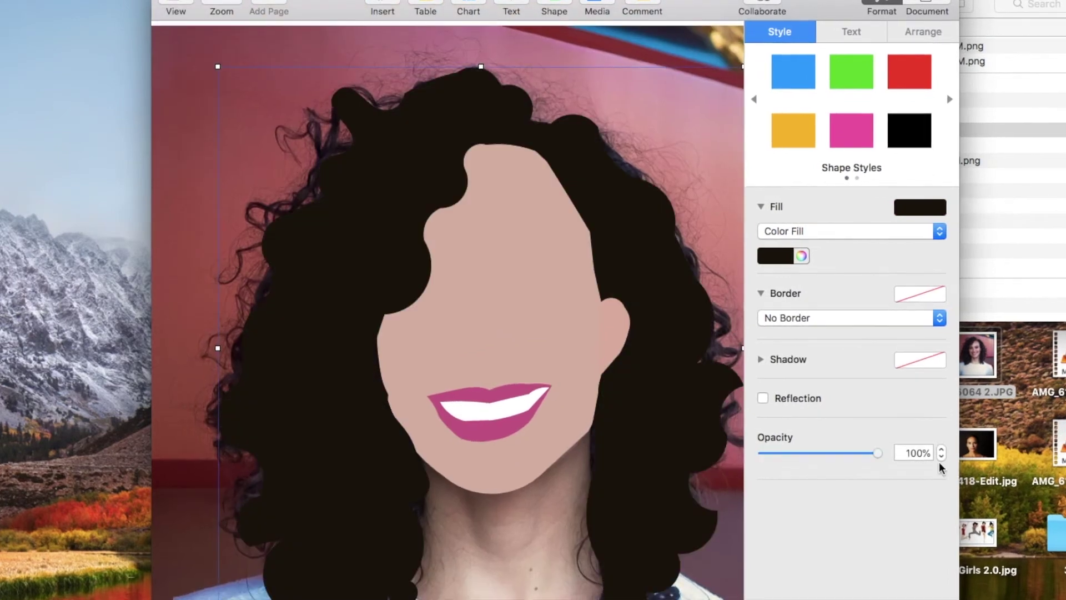
click(500, 464)
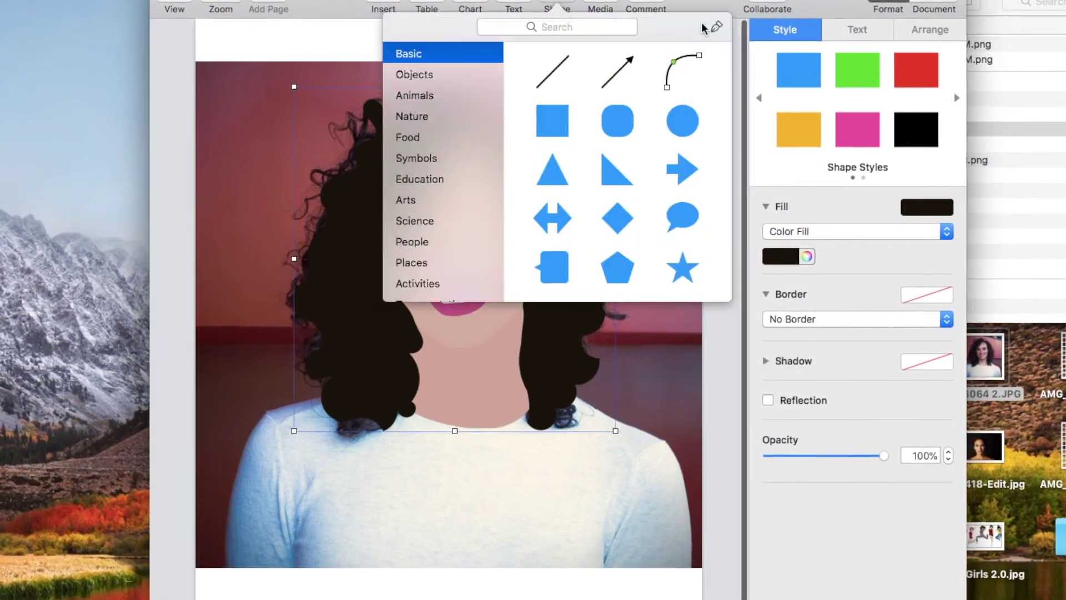
Trace the shirt and shoulders with the Pen tool as a closed shape ending along the photo's lower edge
click(716, 27)
click(693, 565)
click(685, 467)
click(667, 439)
click(601, 412)
click(559, 380)
click(335, 393)
click(266, 413)
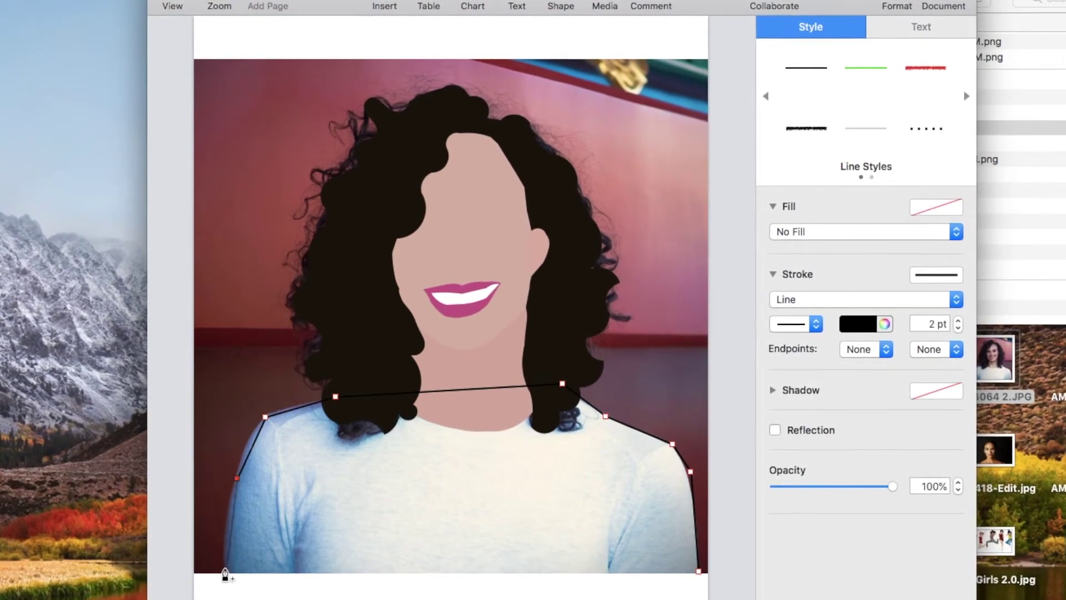
click(224, 572)
click(698, 571)
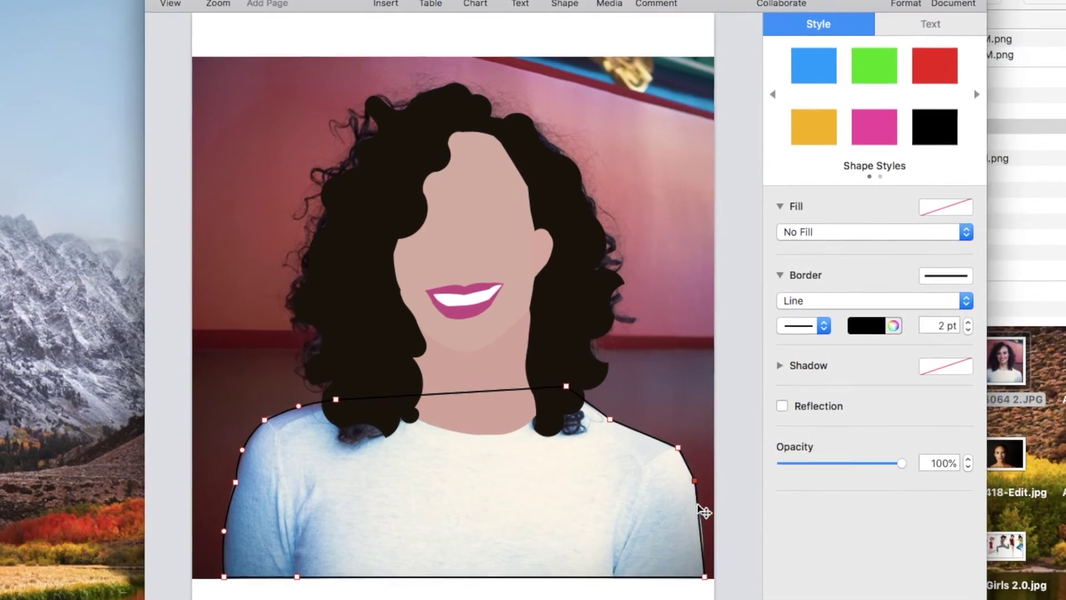
Remove the border of the shirt shape and switch it to a color fill
click(857, 301)
click(810, 286)
click(857, 232)
click(810, 246)
Fill the shirt shape with light blue sampled from the photo and send it backward behind the hair and neck
drag(517, 476, 466, 472)
click(822, 257)
click(650, 459)
click(300, 433)
click(615, 124)
click(959, 21)
click(912, 215)
With the face shape at 0% opacity, trace the fully visible eyebrow with the Pen tool and thin its outline to 0.75 pt
click(470, 195)
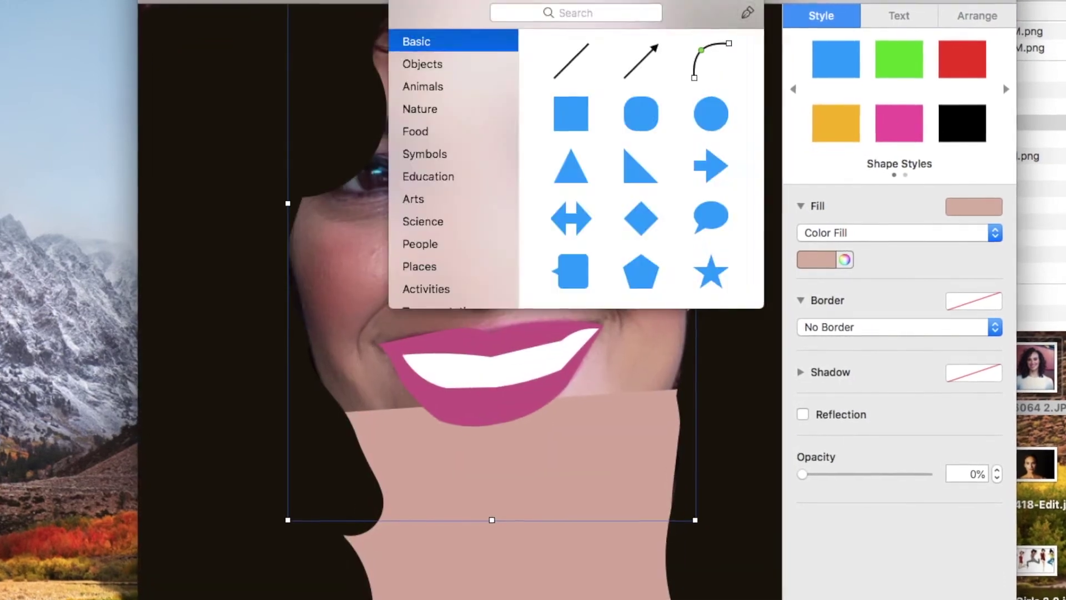
click(745, 11)
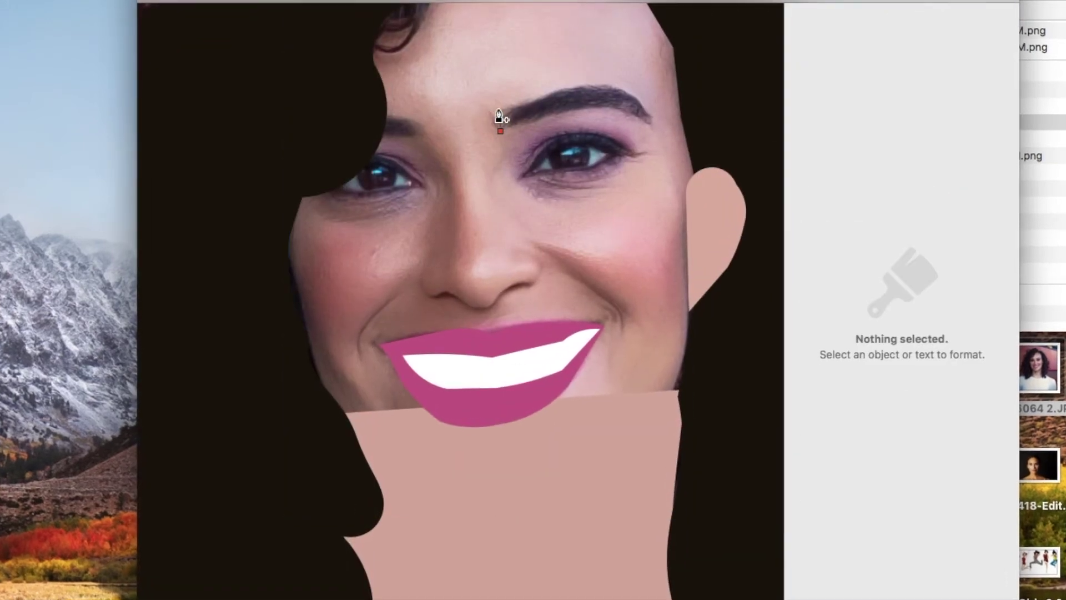
click(499, 110)
click(561, 90)
click(622, 87)
click(663, 136)
click(625, 113)
click(576, 109)
click(500, 131)
double_click(1000, 336)
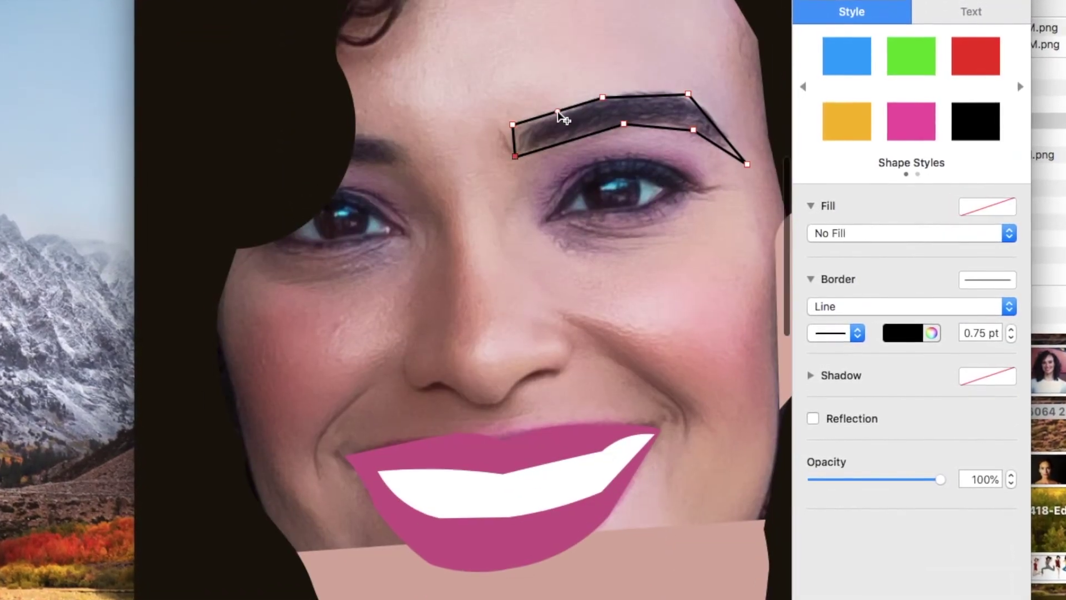
Adjust the points and curves of the eyebrow outline to follow the brow in the photo
click(558, 111)
drag(645, 96, 645, 91)
drag(717, 129, 722, 129)
drag(746, 164, 741, 155)
drag(658, 127, 658, 119)
click(569, 139)
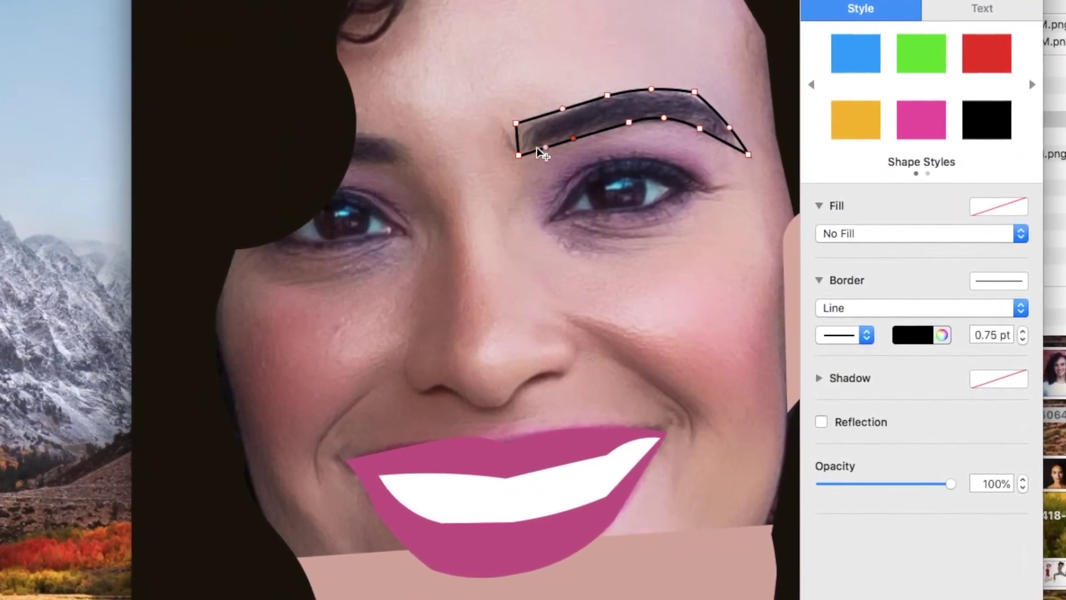
drag(519, 155, 523, 156)
drag(516, 123, 523, 122)
Remove the eyebrow shape's border and fill it with a dark purple sampled from the other brow in the photo
click(895, 308)
click(891, 293)
click(891, 233)
click(891, 249)
click(864, 260)
click(673, 475)
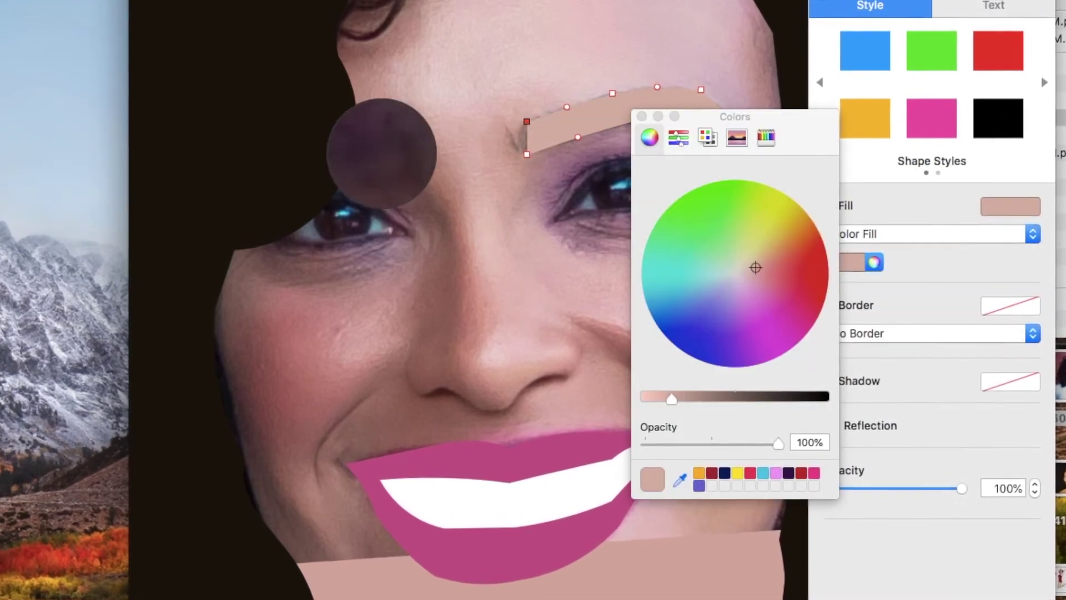
click(382, 152)
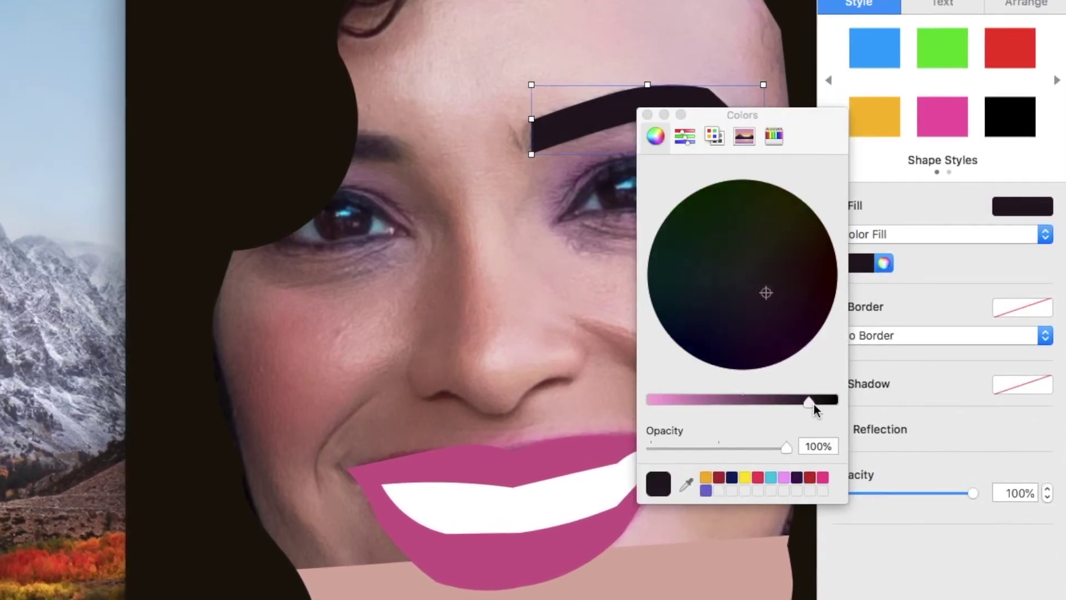
click(647, 115)
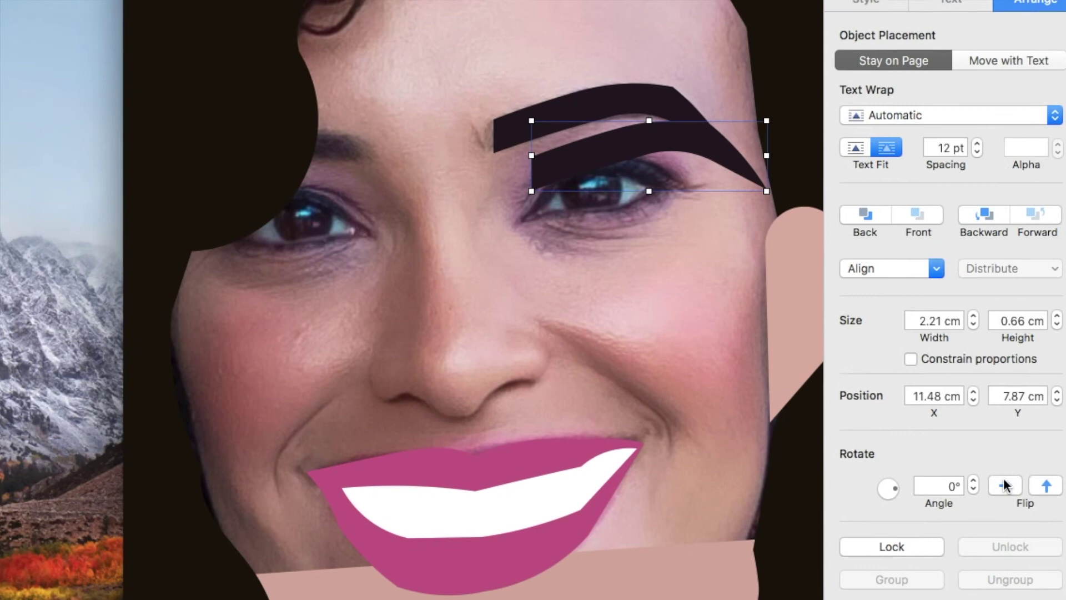
Place a horizontally flipped copy of the eyebrow over the other brow and arrange it behind the hair
drag(690, 167, 346, 145)
click(987, 214)
click(519, 98)
click(521, 122)
mouse_move(494, 117)
mouse_down()
mouse_move(481, 118)
mouse_move(491, 118)
mouse_up()
click(706, 447)
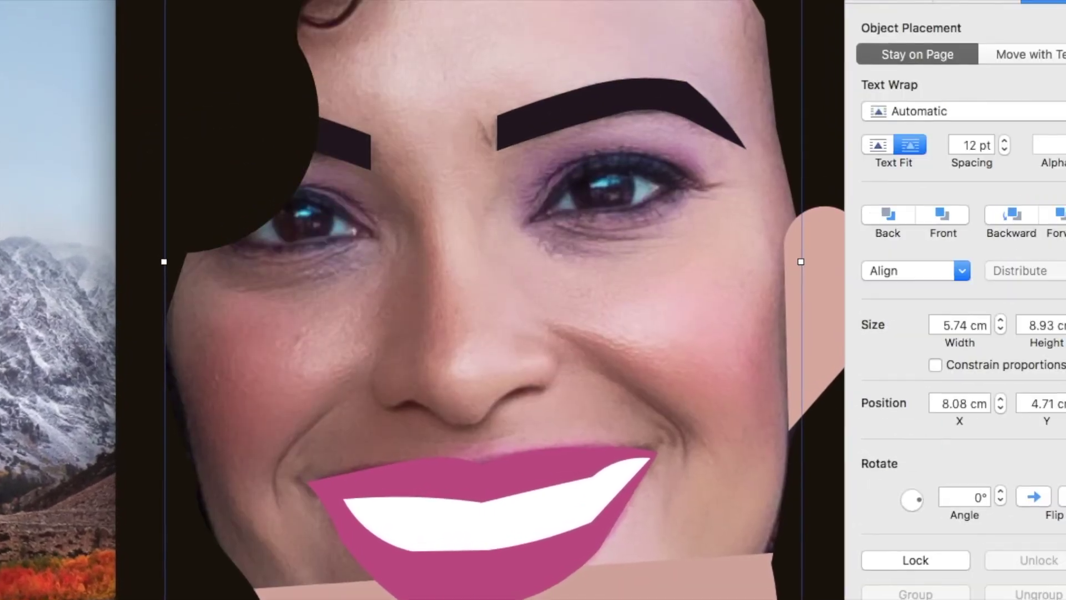
click(352, 150)
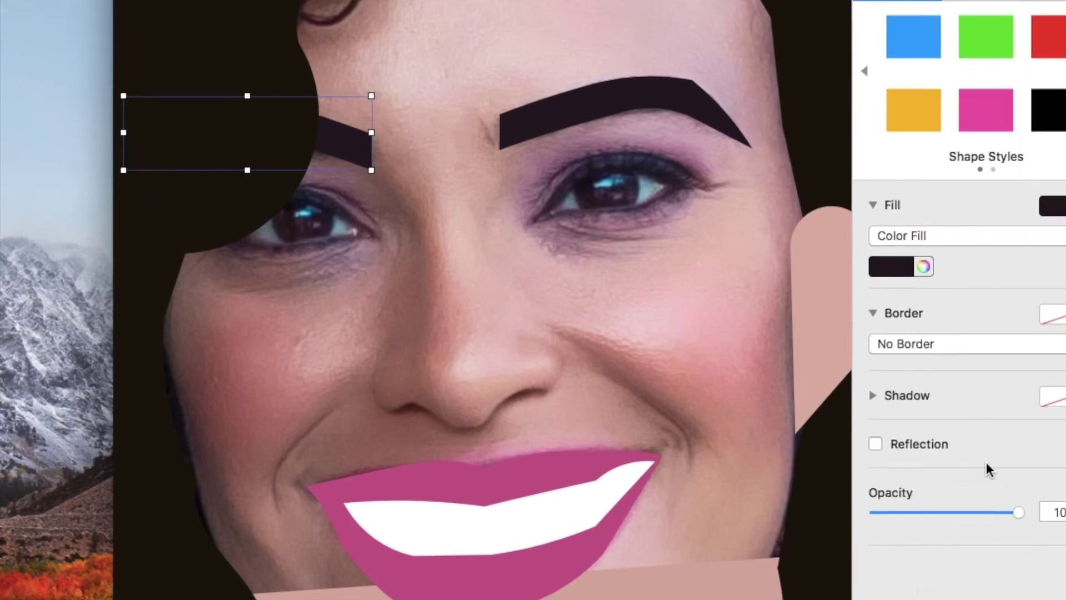
Remove the photo and close the white gaps between the hair, face and neck shapes
click(803, 481)
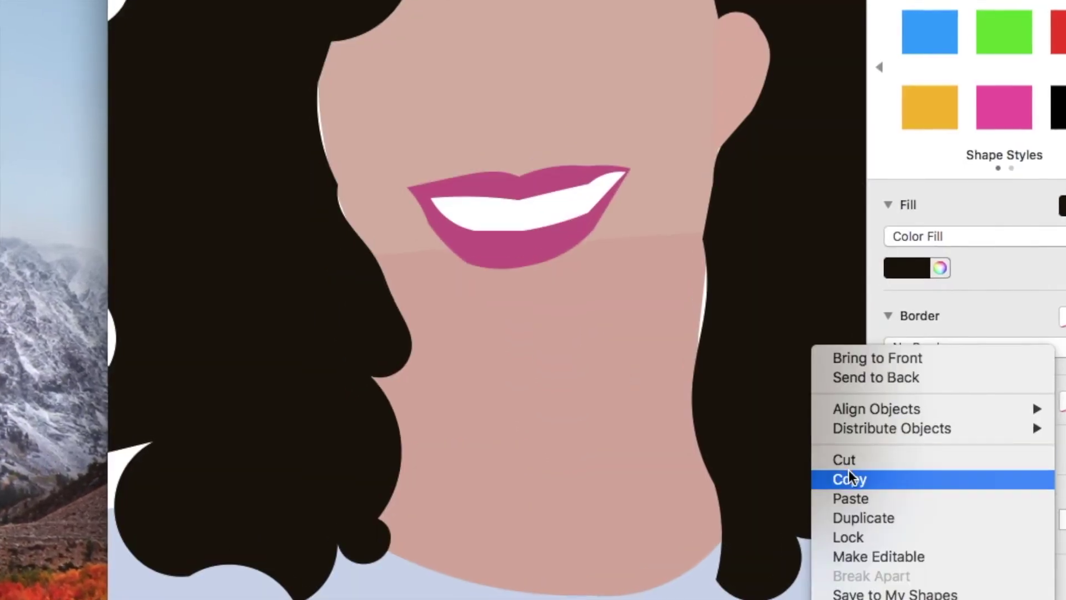
click(873, 535)
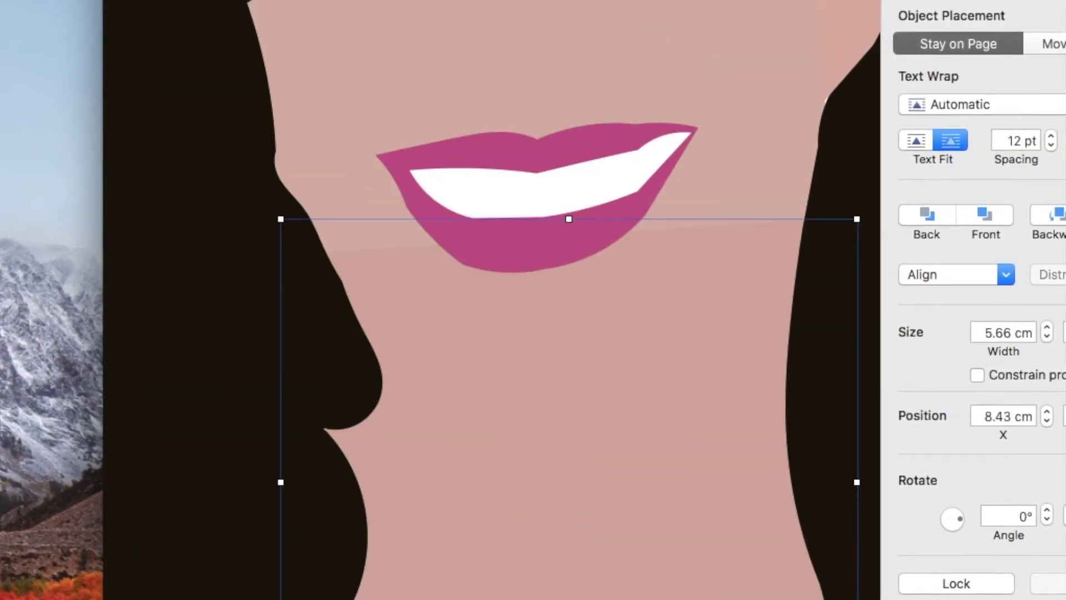
click(780, 165)
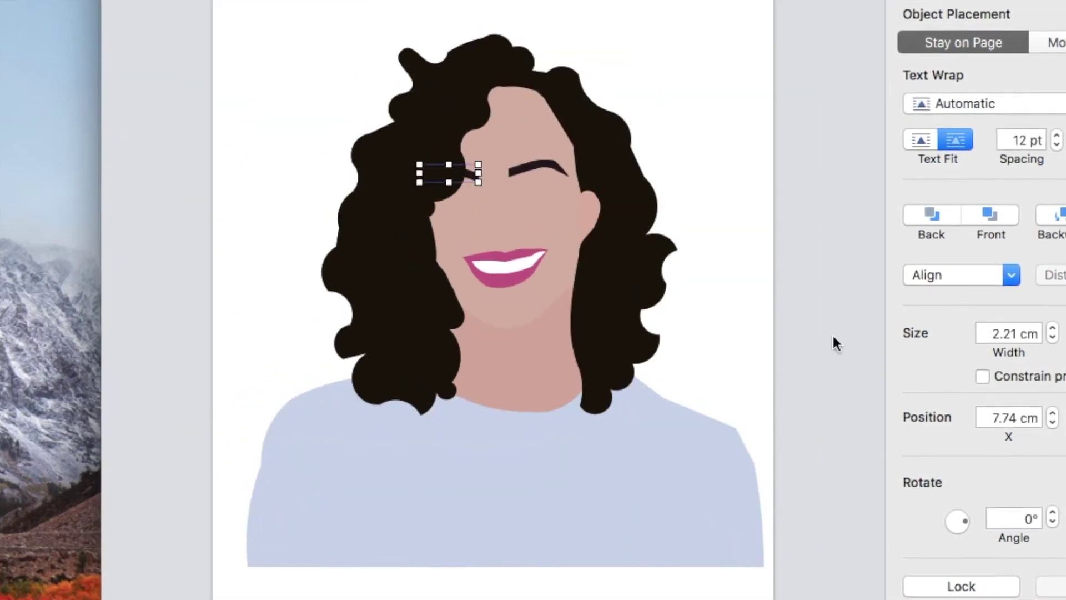
click(855, 422)
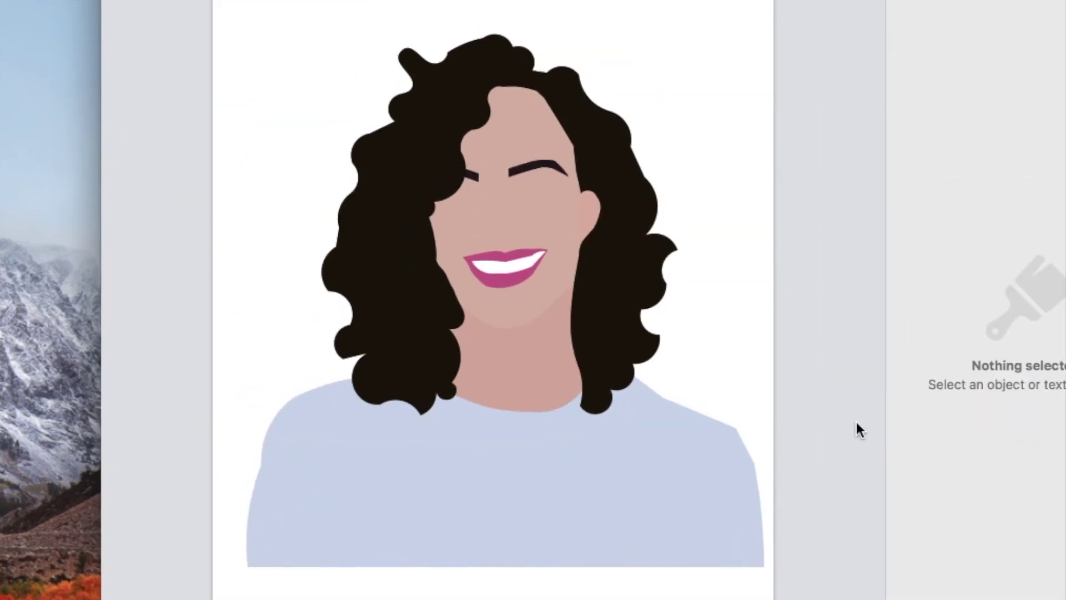